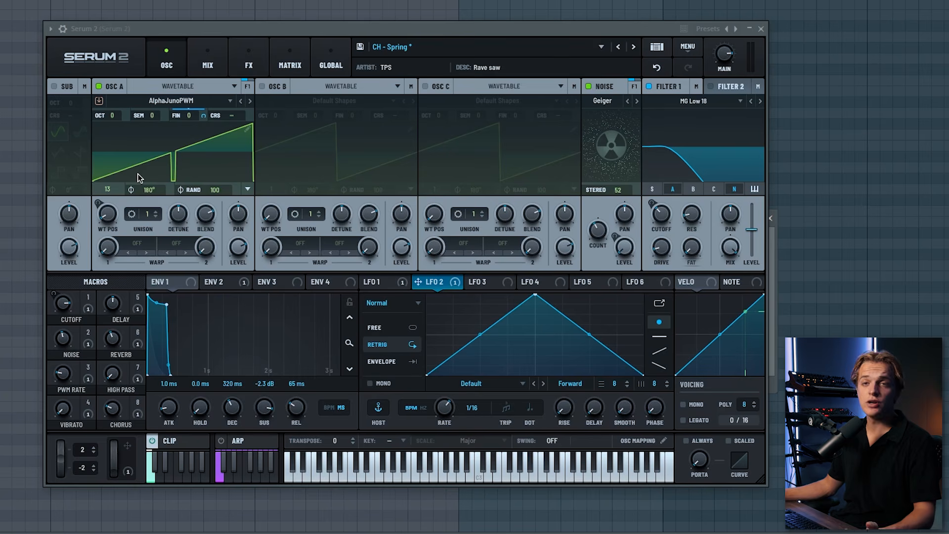
# Step: Review LFO 1, LFO 2 and Envelope 2, checking the parameters each one modulates
pyautogui.click(369, 286)
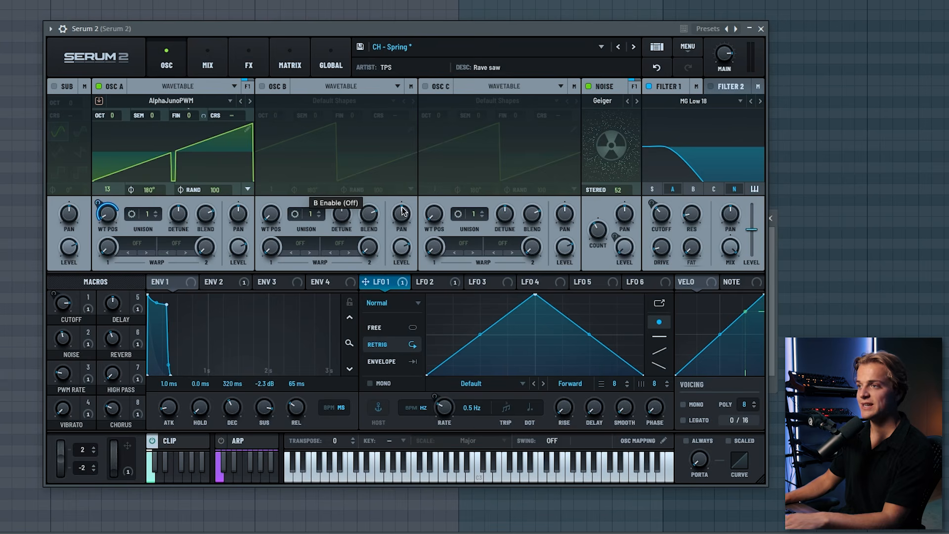
pyautogui.click(430, 282)
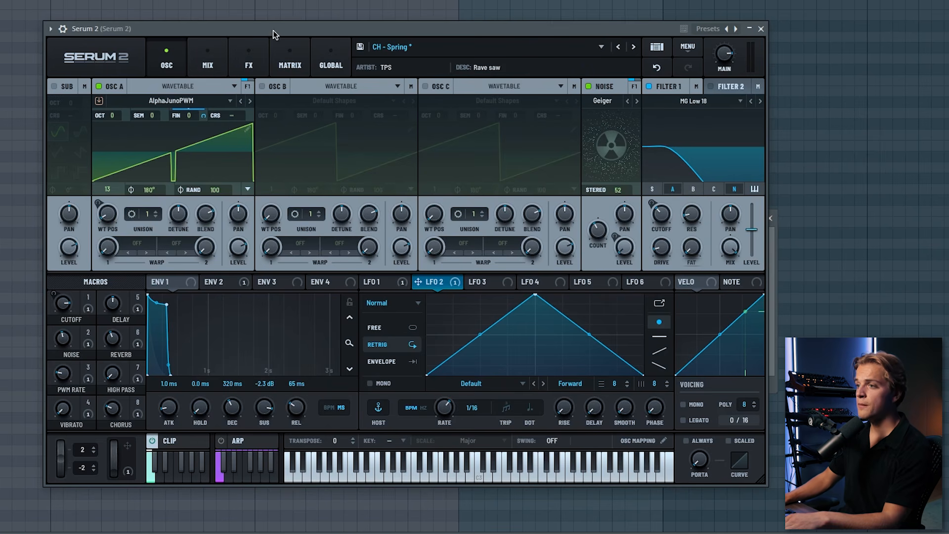
pyautogui.click(225, 280)
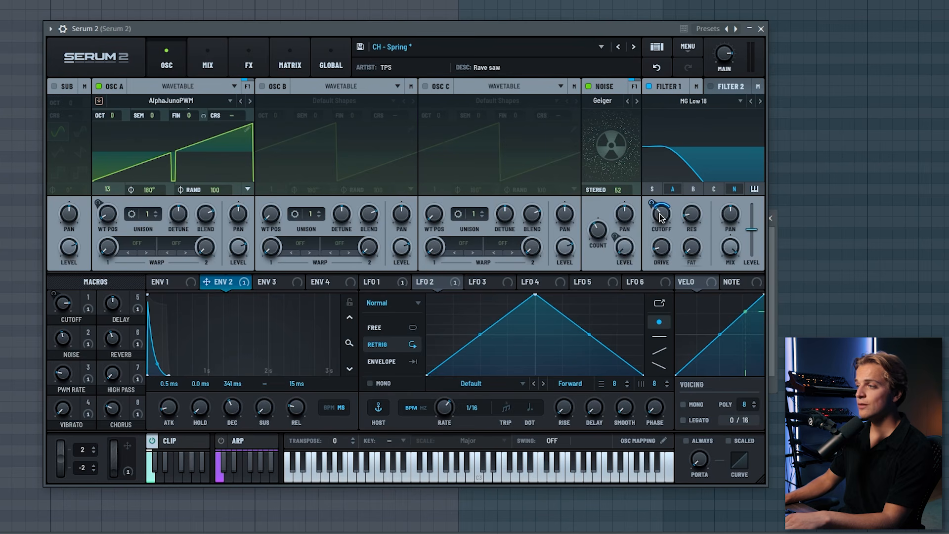
pyautogui.moveTo(667, 211)
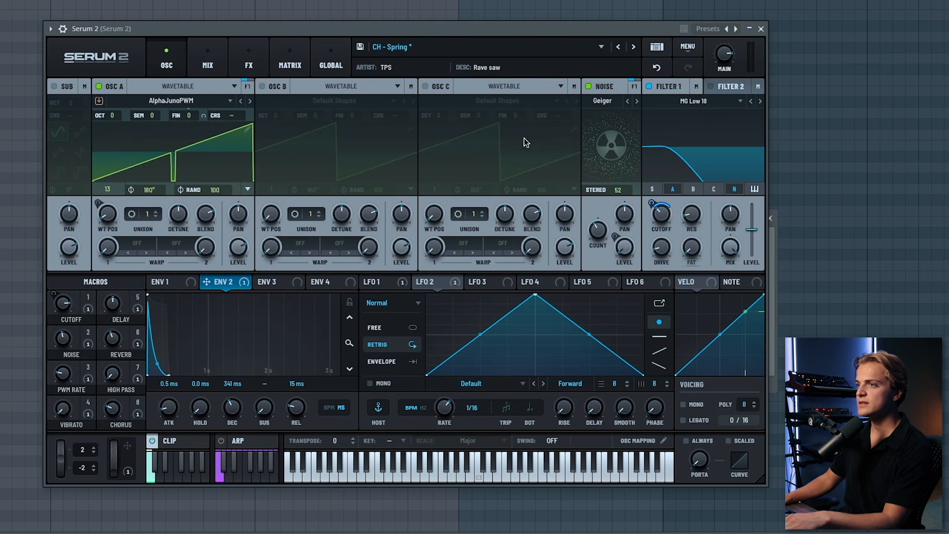
# Step: Look through the effects chain from Delay down to the two Equalizers and return to the oscillators
pyautogui.click(249, 58)
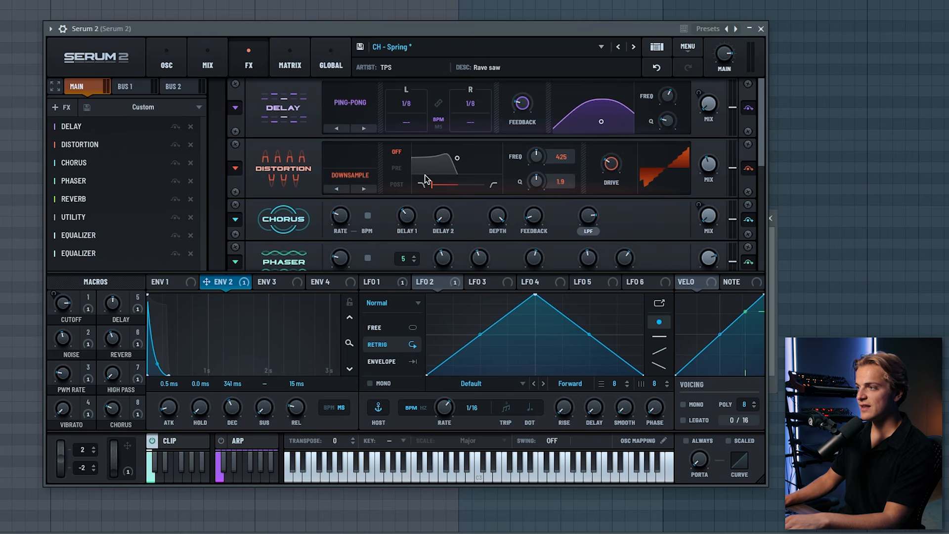
pyautogui.moveTo(766, 157); pyautogui.dragTo(749, 253)
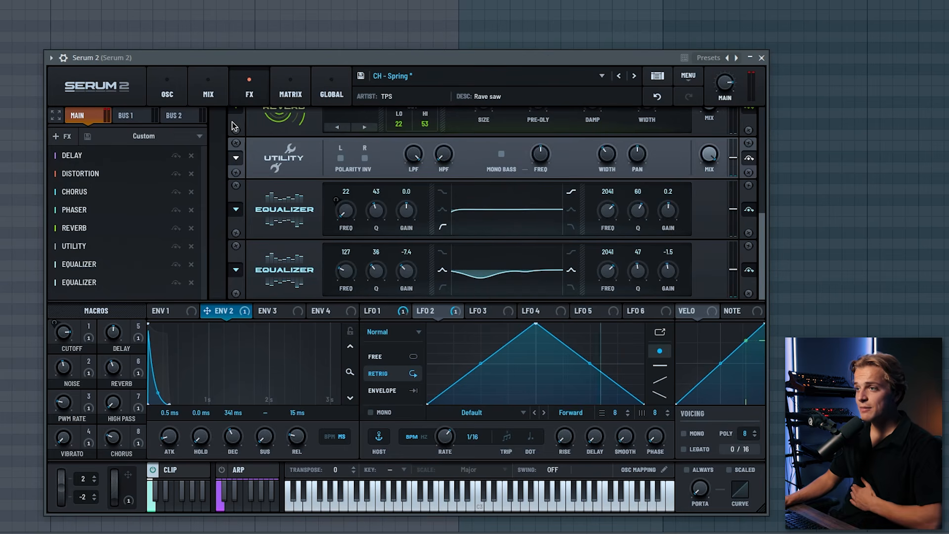
pyautogui.click(167, 91)
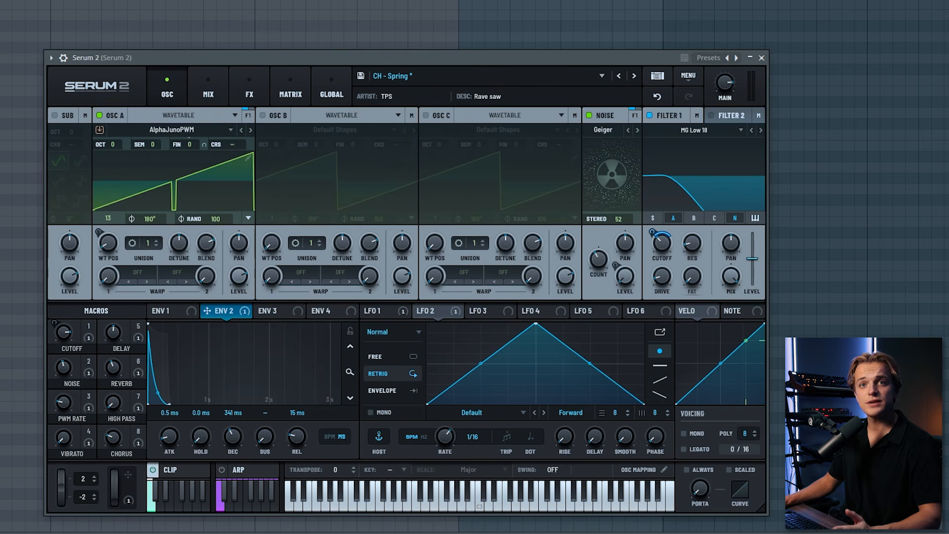
# Step: Inspect Clip 1's C3 and G2 notes and try an A2 note between them
pyautogui.click(188, 473)
pyautogui.click(168, 77)
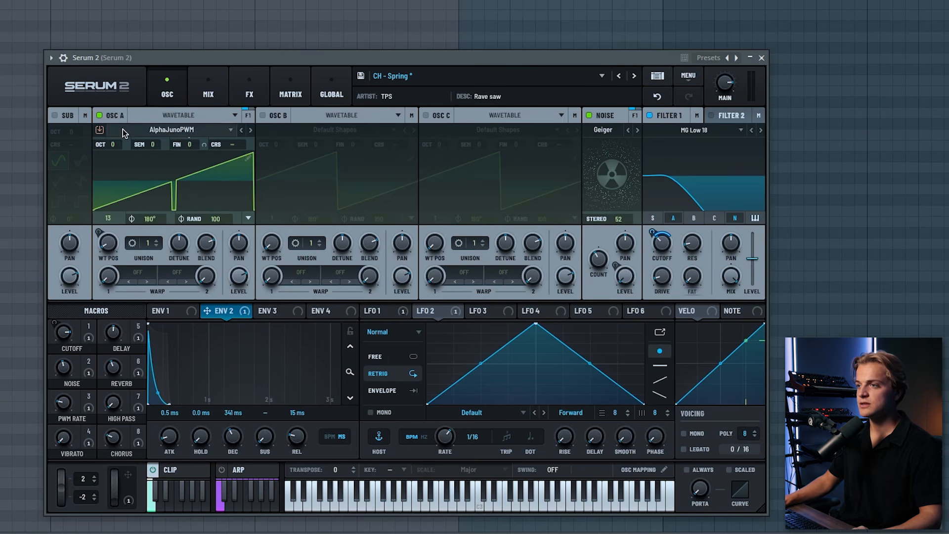
pyautogui.click(164, 468)
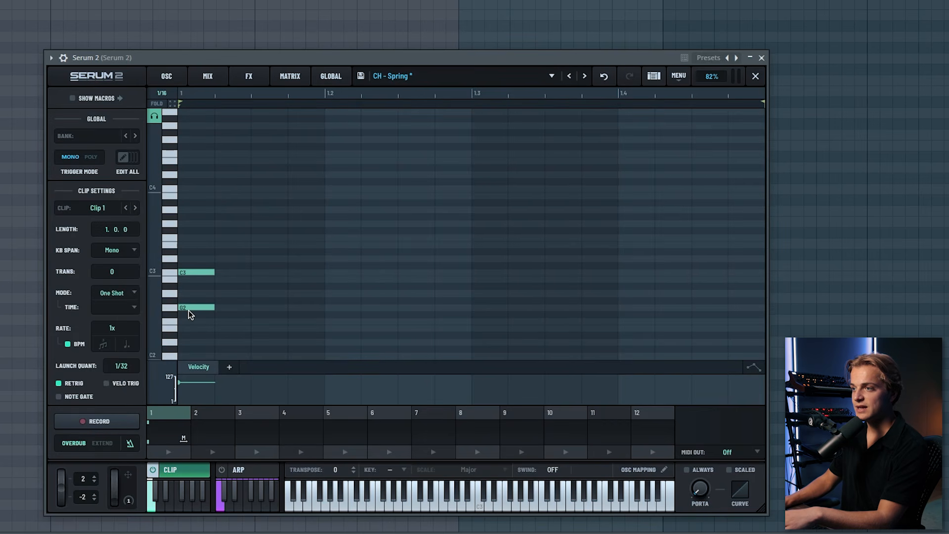
pyautogui.click(210, 308)
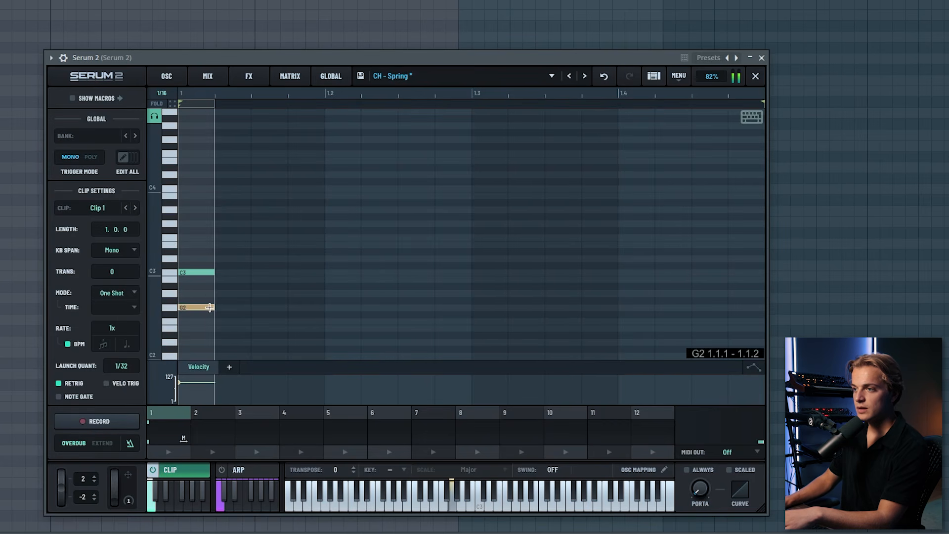
pyautogui.click(195, 272)
pyautogui.click(198, 293)
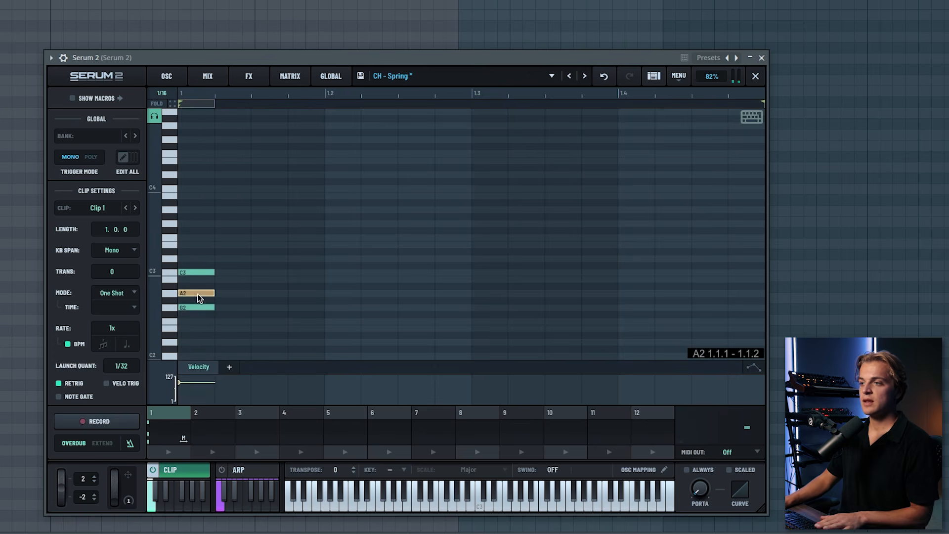
pyautogui.rightClick(198, 294)
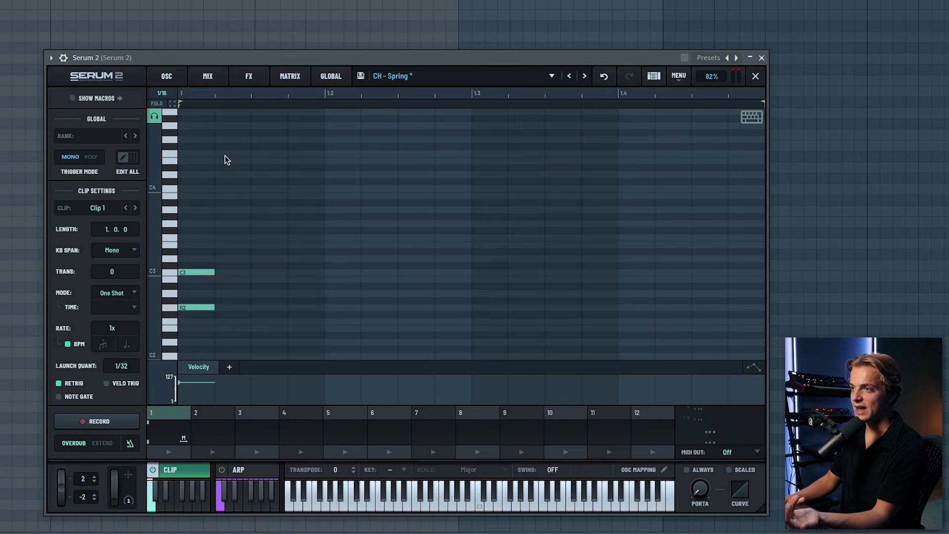
# Step: Compare the oscillator settings with the clip's notes and check Envelope 1
pyautogui.click(177, 81)
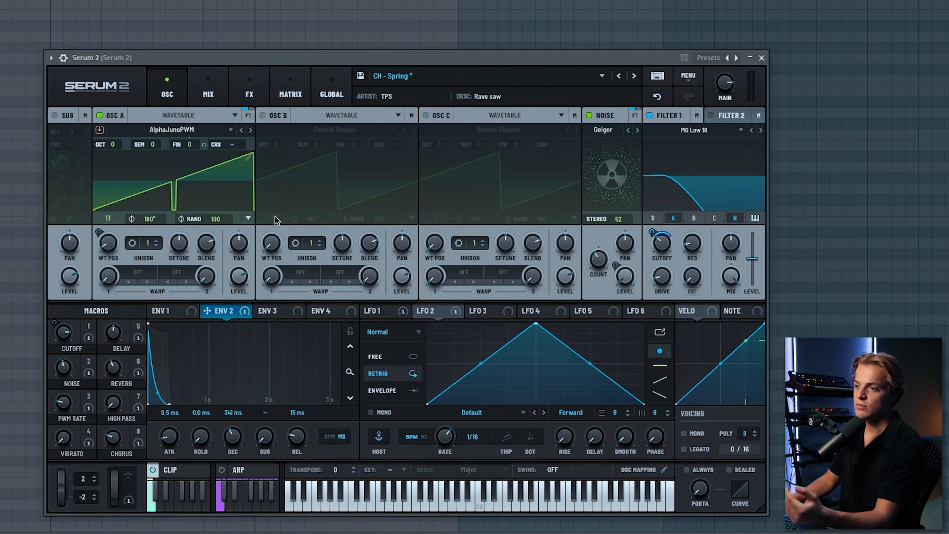
pyautogui.click(182, 474)
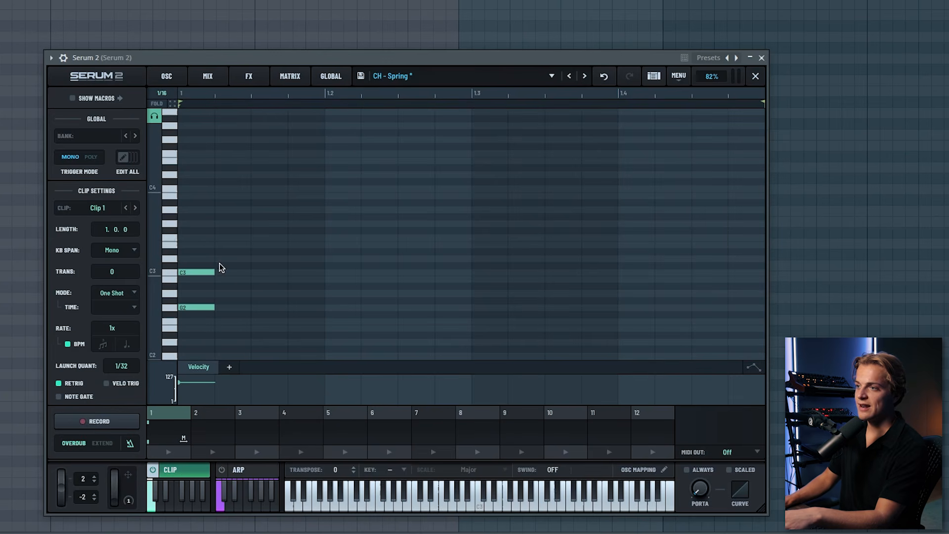
pyautogui.click(168, 89)
pyautogui.click(188, 315)
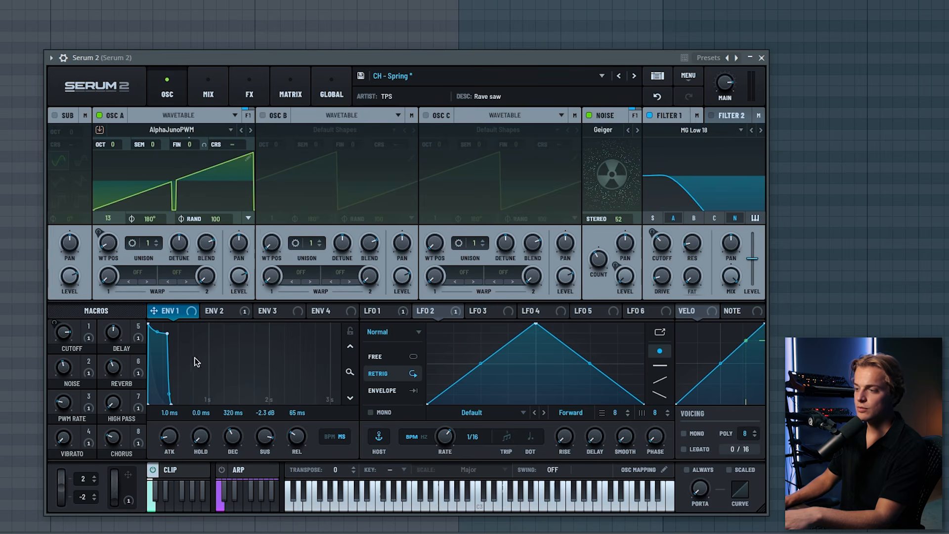
pyautogui.click(152, 472)
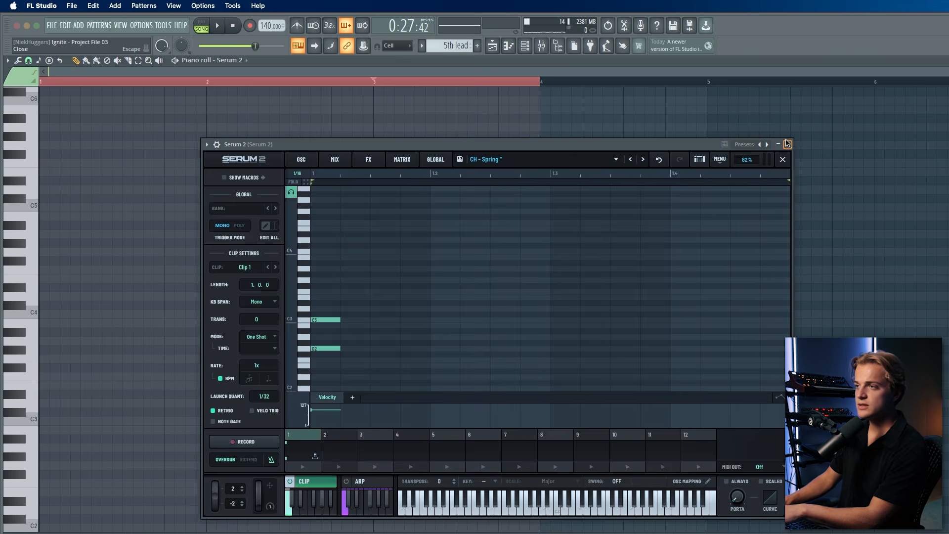
# Step: Close the synth window and draw a one-bar melody in the piano roll with notes E4, E4, E4, D4, E4 and G4
pyautogui.click(761, 58)
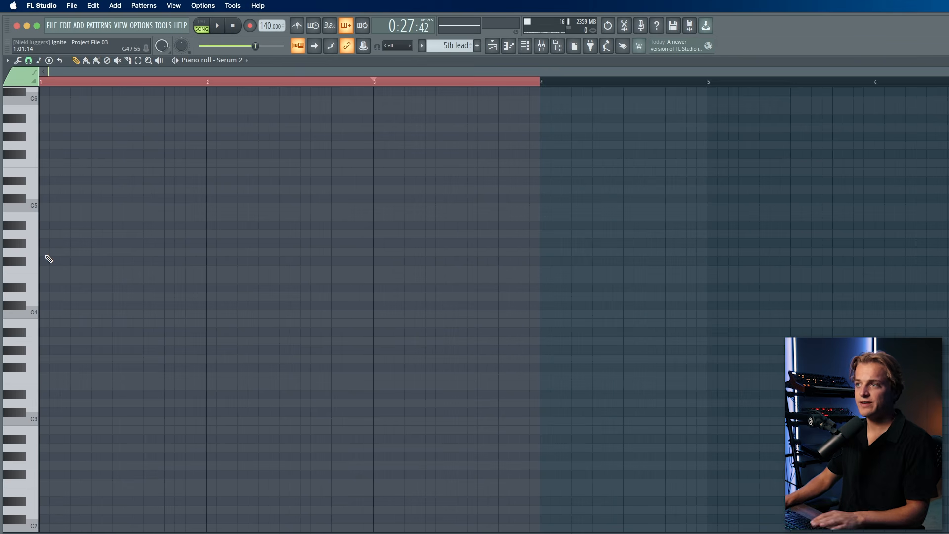
pyautogui.scroll(3, 29, 220)
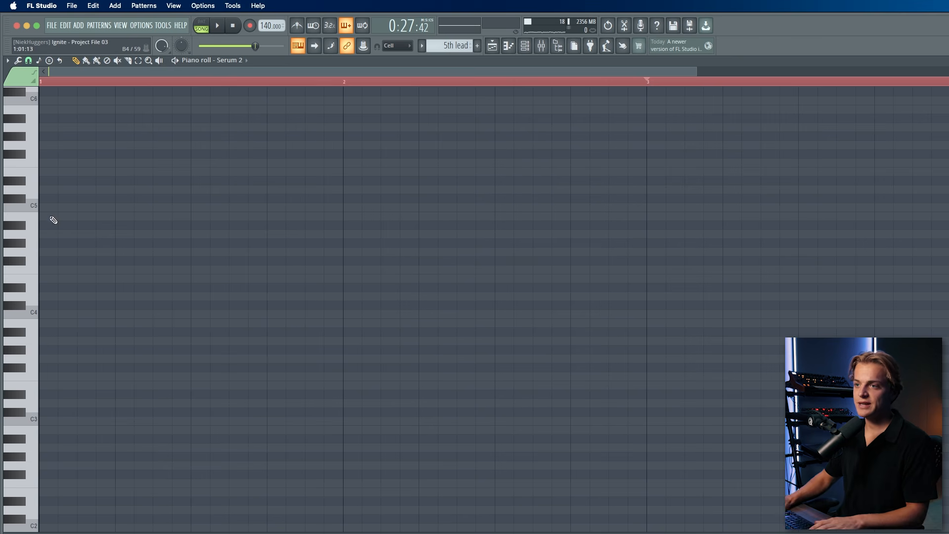
pyautogui.click(49, 278)
pyautogui.press('space')
pyautogui.click(105, 279)
pyautogui.click(162, 278)
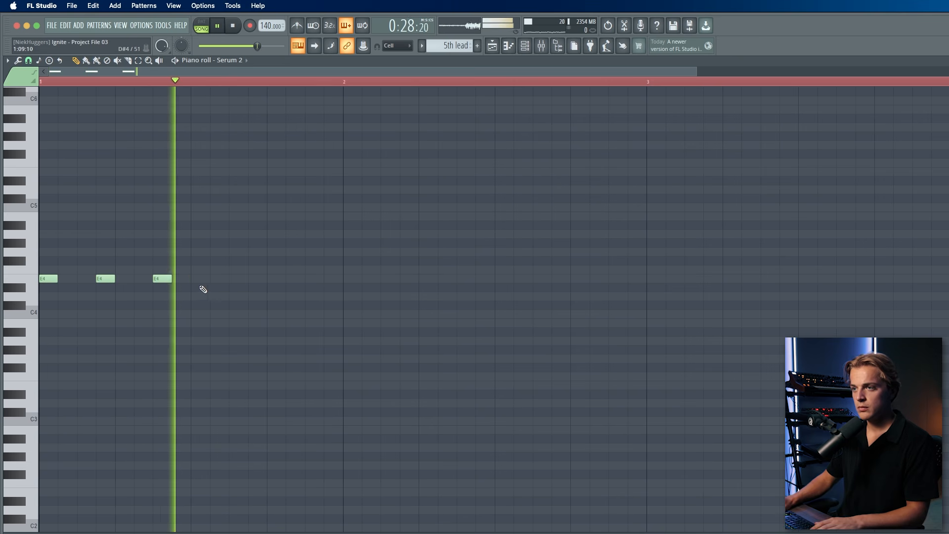
pyautogui.click(199, 232)
pyautogui.press('space')
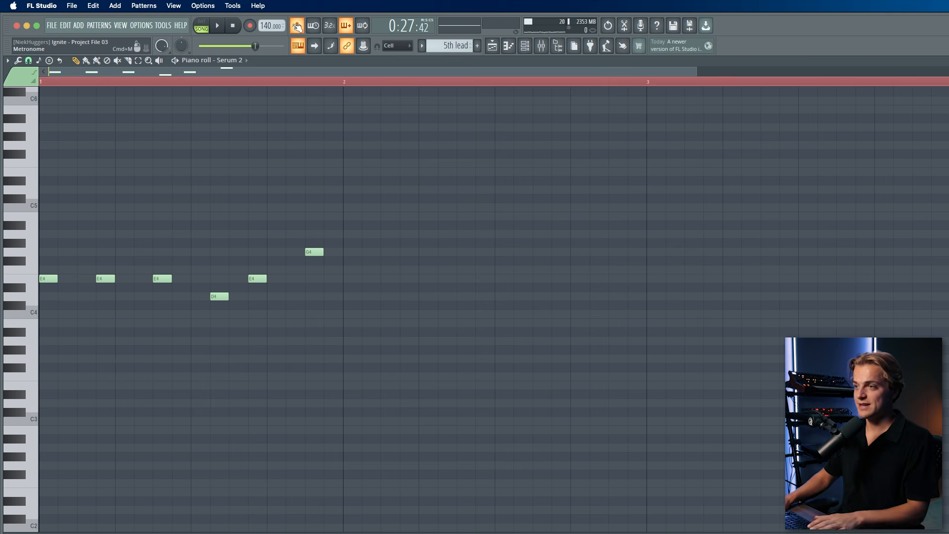
# Step: Duplicate the one-bar melody until it fills four bars and select all of its notes
pyautogui.press('space')
pyautogui.press('super+b')
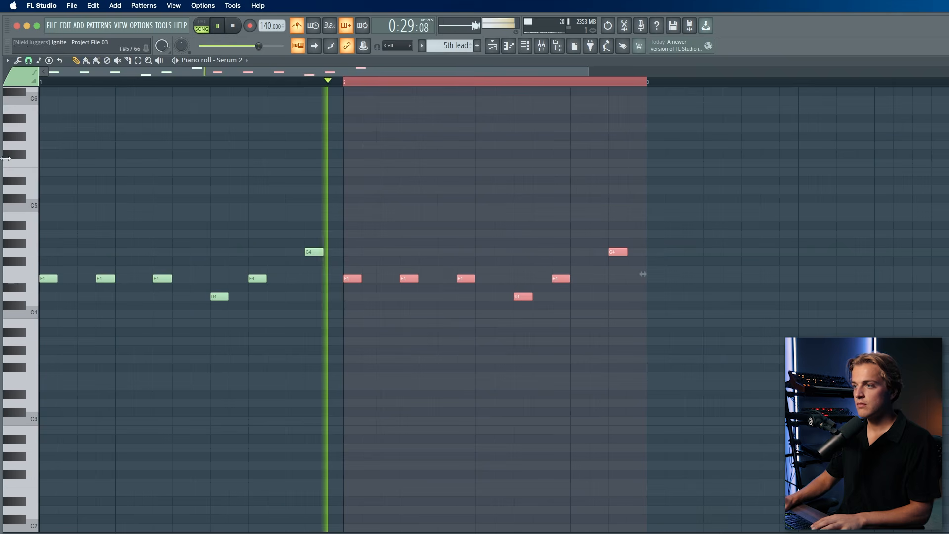
pyautogui.scroll(-2, 237, 197)
pyautogui.press('super+b')
pyautogui.press('super+b')
pyautogui.press('super+a')
pyautogui.press('space')
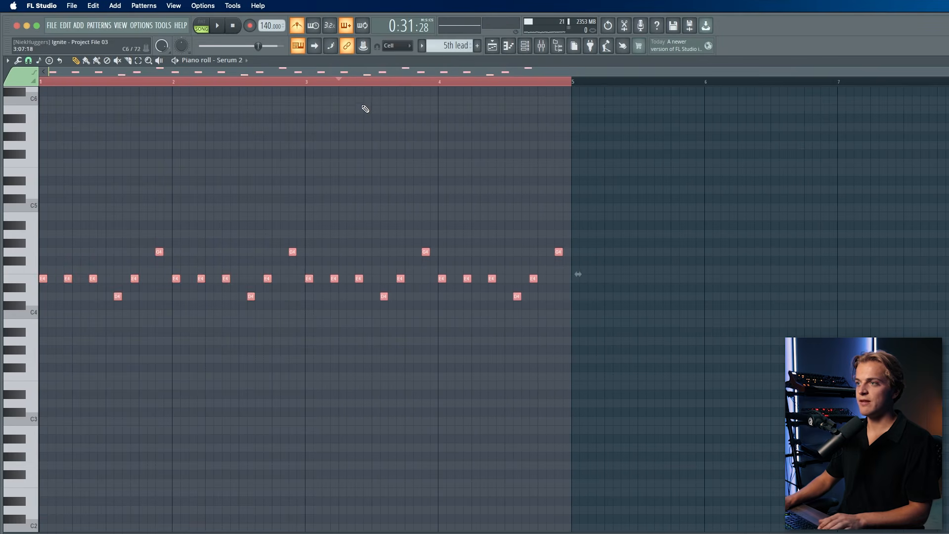
# Step: Lower the first three notes of bar 4 to B3 while checking them in playback
pyautogui.press('super+d')
pyautogui.moveTo(437, 83); pyautogui.dragTo(593, 109)
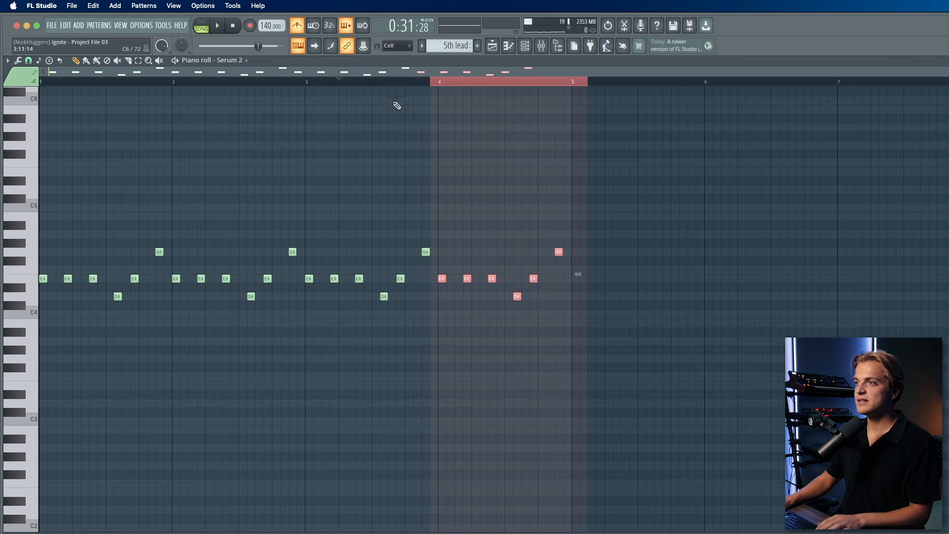
pyautogui.press('super+a')
pyautogui.press('super+d')
pyautogui.press('space')
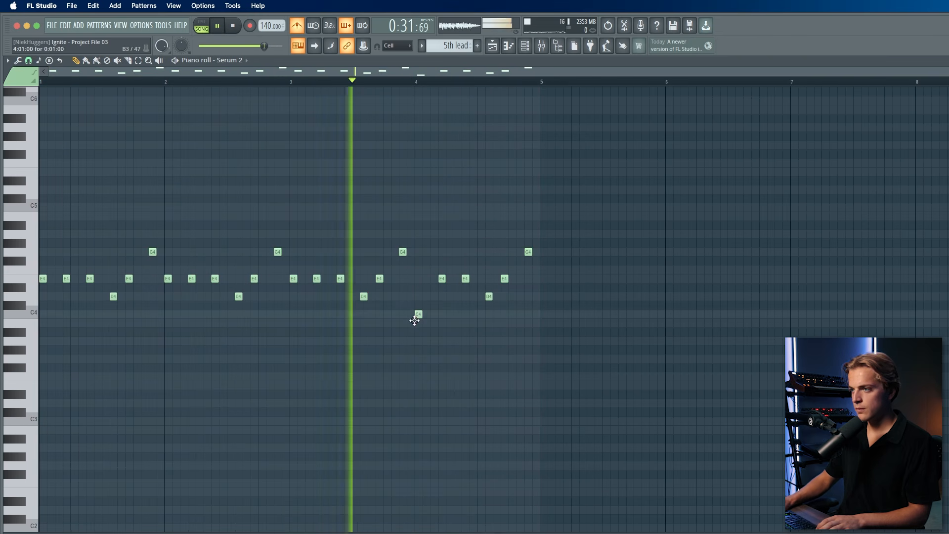
pyautogui.press('space')
pyautogui.moveTo(419, 316); pyautogui.dragTo(418, 325)
pyautogui.press('space')
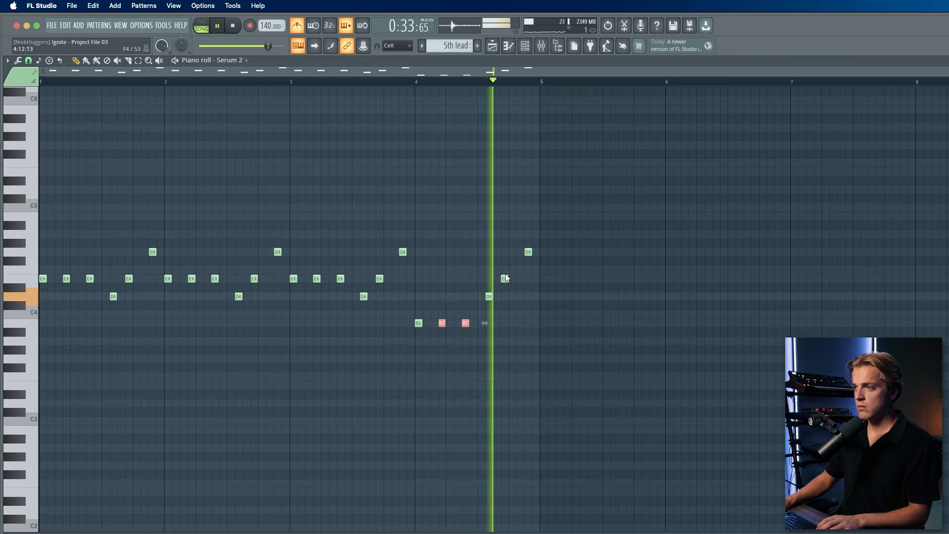
# Step: Replace the final E4 and G4 notes of bar 4 with D4 notes
pyautogui.press('space')
pyautogui.click(504, 296)
pyautogui.click(528, 297)
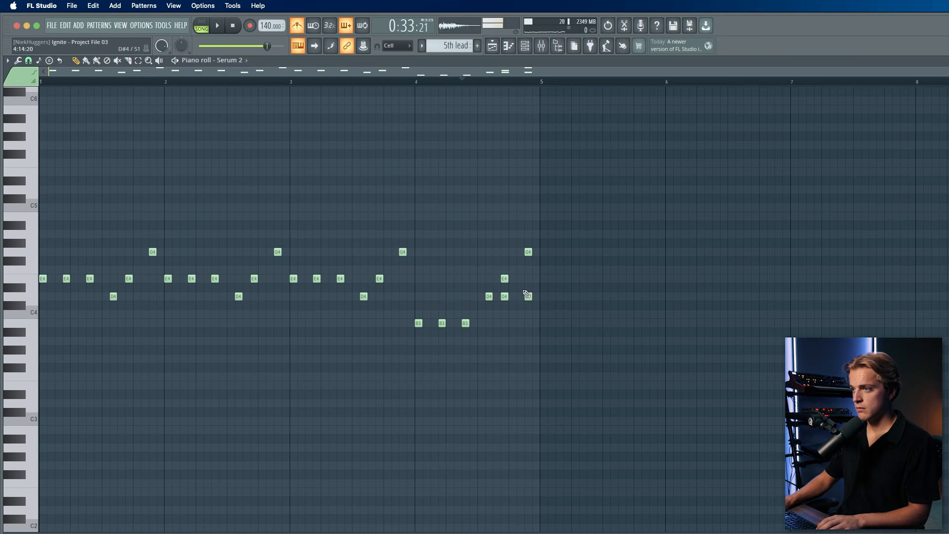
pyautogui.rightClick(504, 279)
pyautogui.rightClick(528, 252)
pyautogui.press('space')
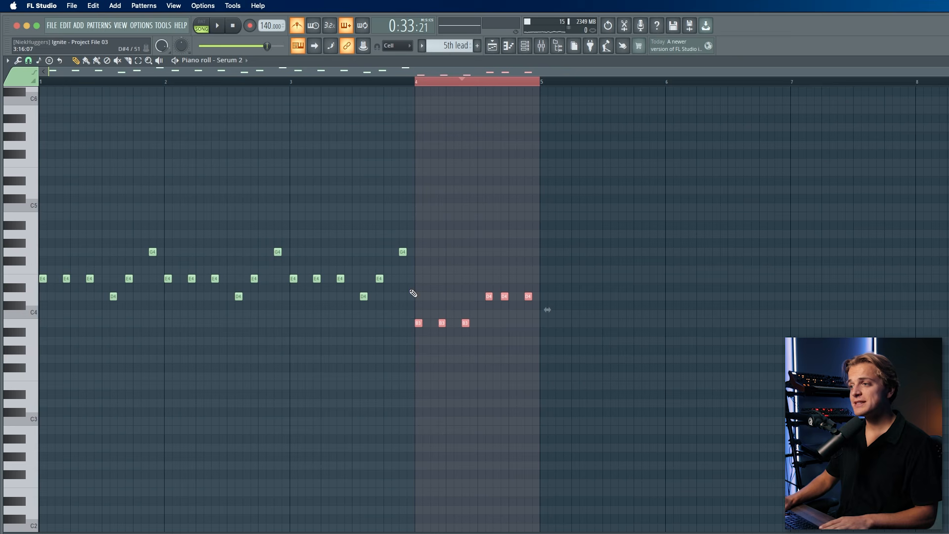
# Step: Compare the melody's first and fourth bars by selecting each, and play back the whole four-bar pattern
pyautogui.moveTo(410, 283); pyautogui.dragTo(546, 351)
pyautogui.hotkey('ctrl', 'a')
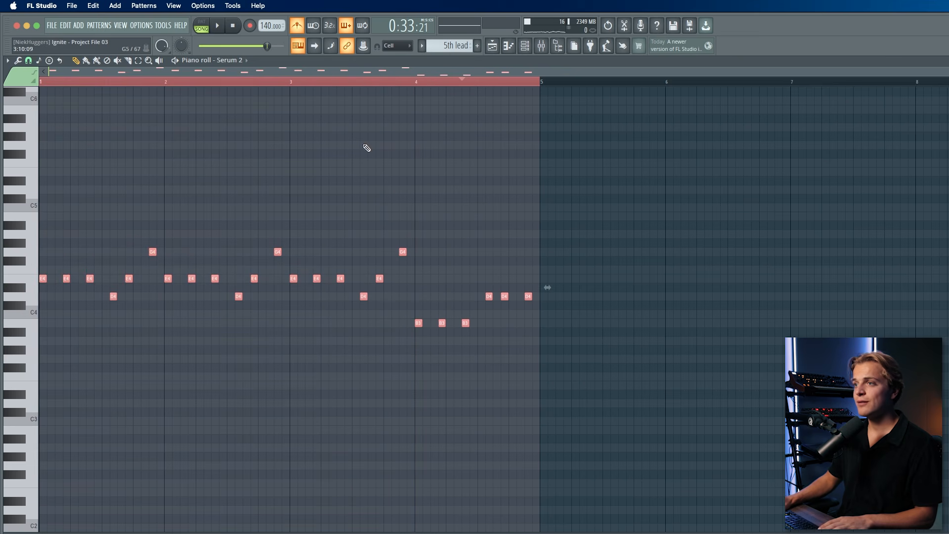
pyautogui.moveTo(171, 85); pyautogui.dragTo(33, 112)
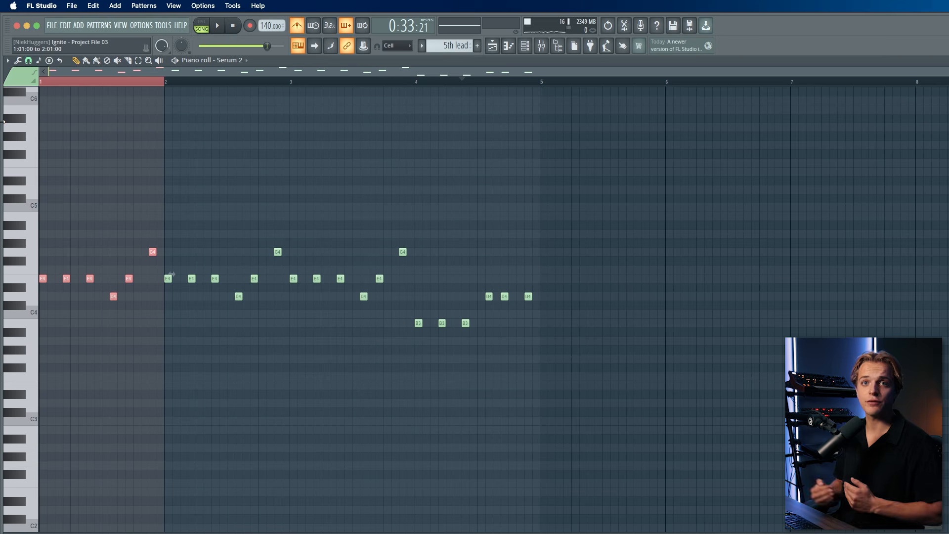
pyautogui.hotkey('ctrl', 'a')
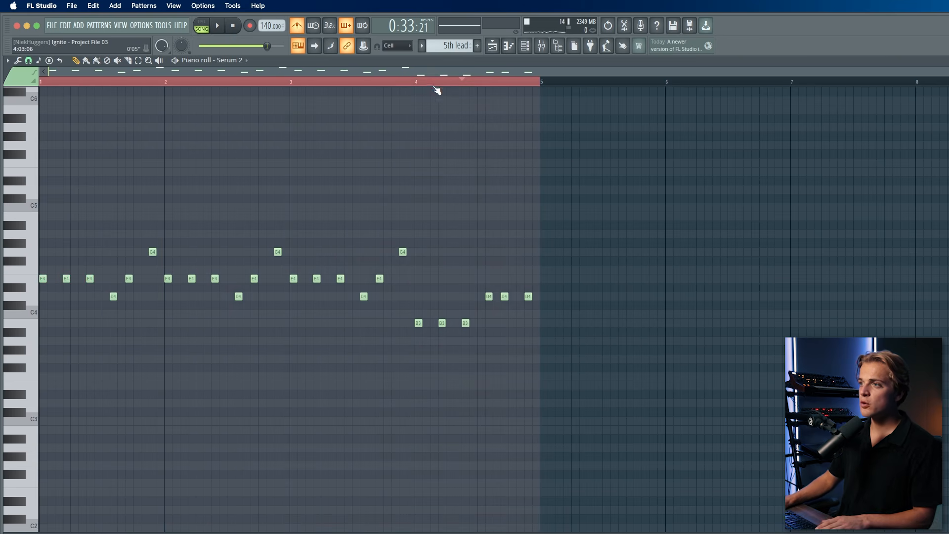
pyautogui.moveTo(416, 84); pyautogui.dragTo(548, 128)
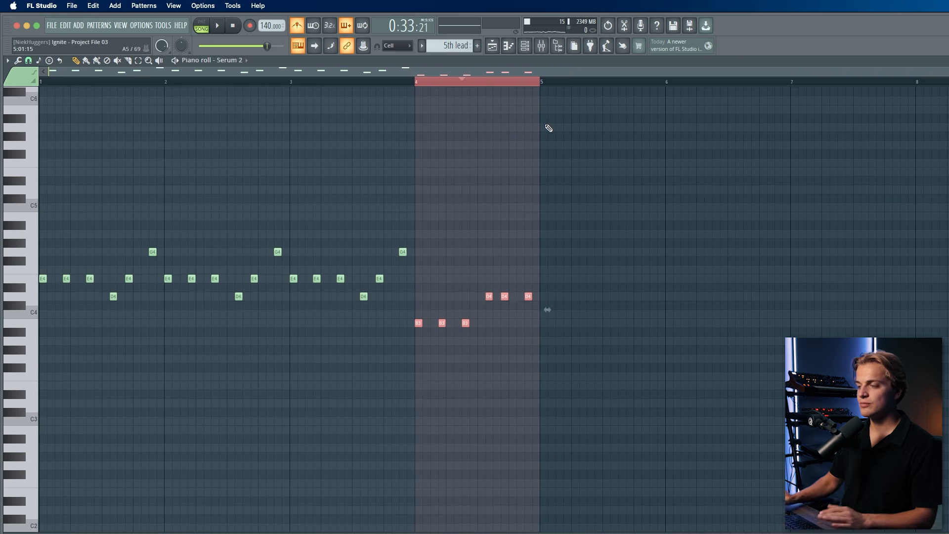
pyautogui.hotkey('ctrl', 'a')
pyautogui.press('space')
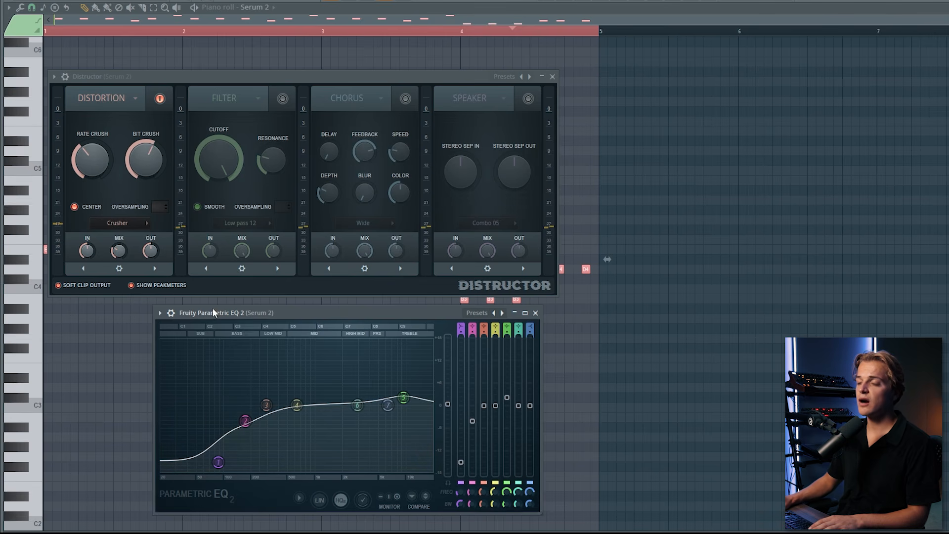
# Step: Review the Distructor Crusher distortion and the Fruity Parametric EQ 2 low cut, and close both effects
pyautogui.moveTo(214, 312)
pyautogui.mouseDown()
pyautogui.moveTo(456, 313)
pyautogui.moveTo(205, 312)
pyautogui.mouseUp()
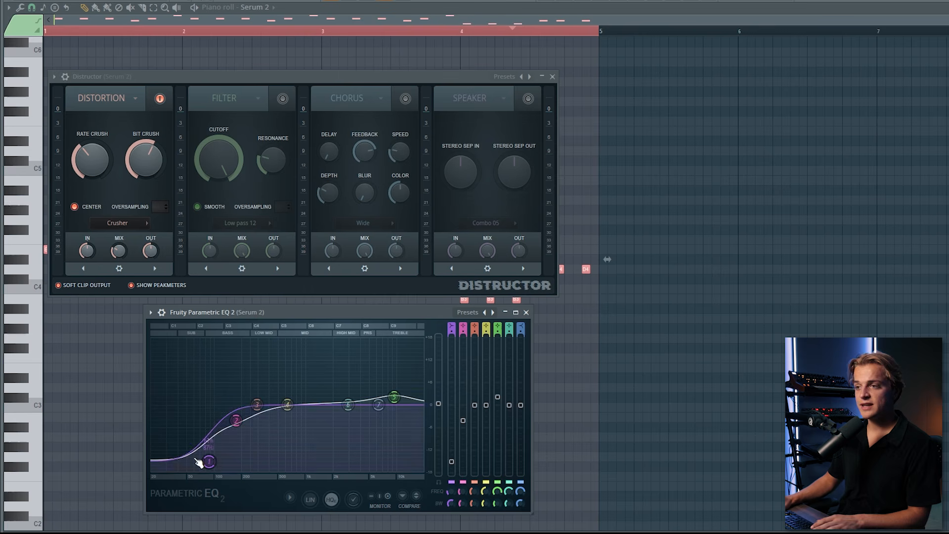
pyautogui.moveTo(201, 455)
pyautogui.mouseDown()
pyautogui.moveTo(229, 424)
pyautogui.moveTo(202, 455)
pyautogui.mouseUp()
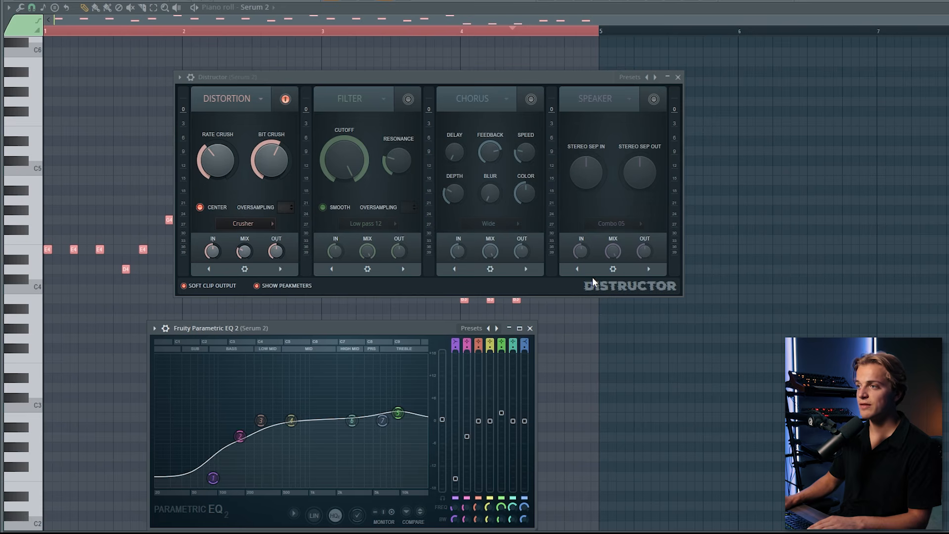
pyautogui.click(677, 77)
pyautogui.press('Escape')
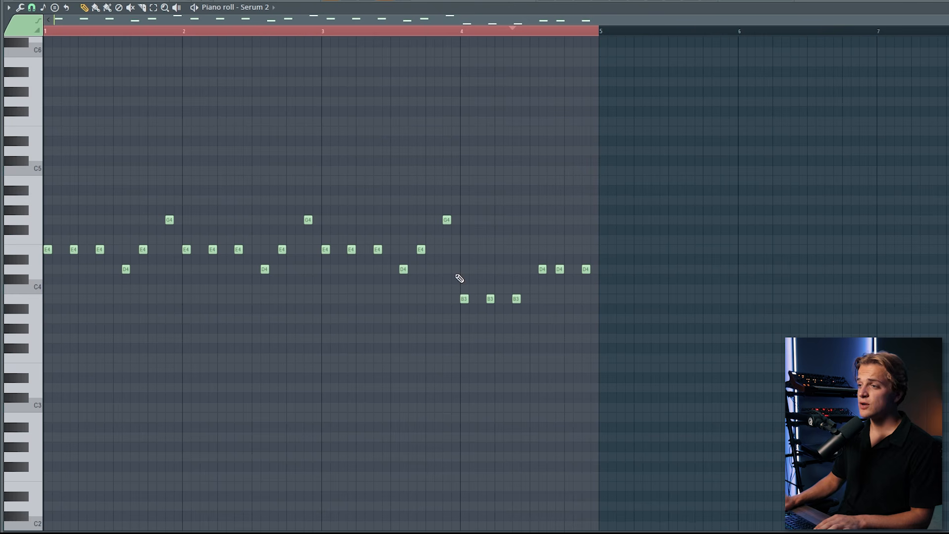
pyautogui.moveTo(459, 279); pyautogui.dragTo(86, 305)
pyautogui.hotkey('ctrl', 'a')
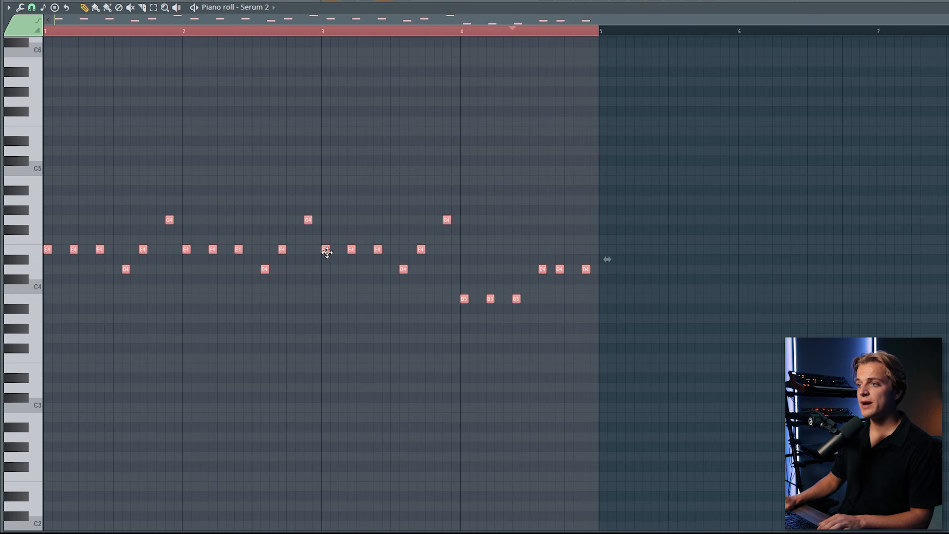
pyautogui.keyDown('ctrl'); pyautogui.click(284, 176); pyautogui.keyUp('ctrl')
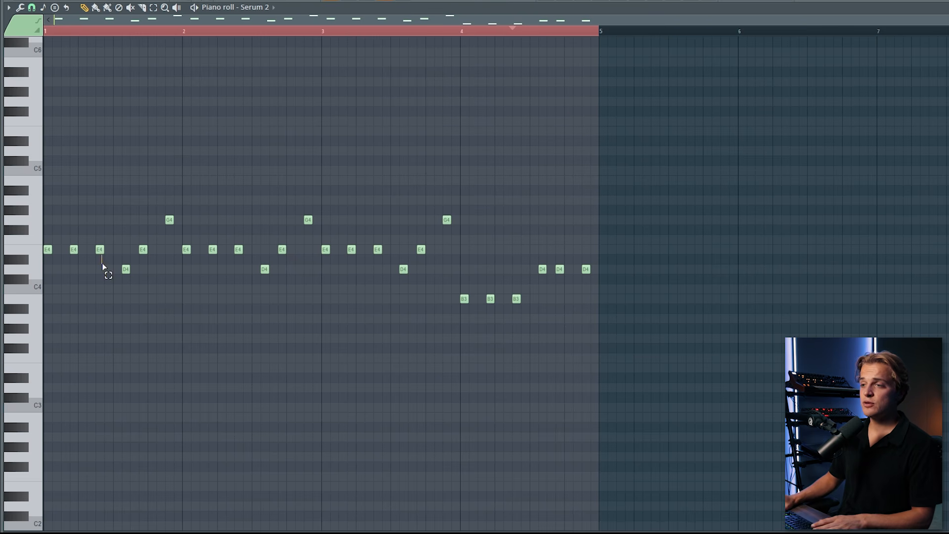
# Step: Try raising the D4 notes in bars 1 and 2 to E4 and lowering those bars' G4 notes to E4
pyautogui.moveTo(103, 266); pyautogui.dragTo(298, 292)
pyautogui.press('Up')
pyautogui.press('Up')
pyautogui.moveTo(118, 194); pyautogui.dragTo(318, 221)
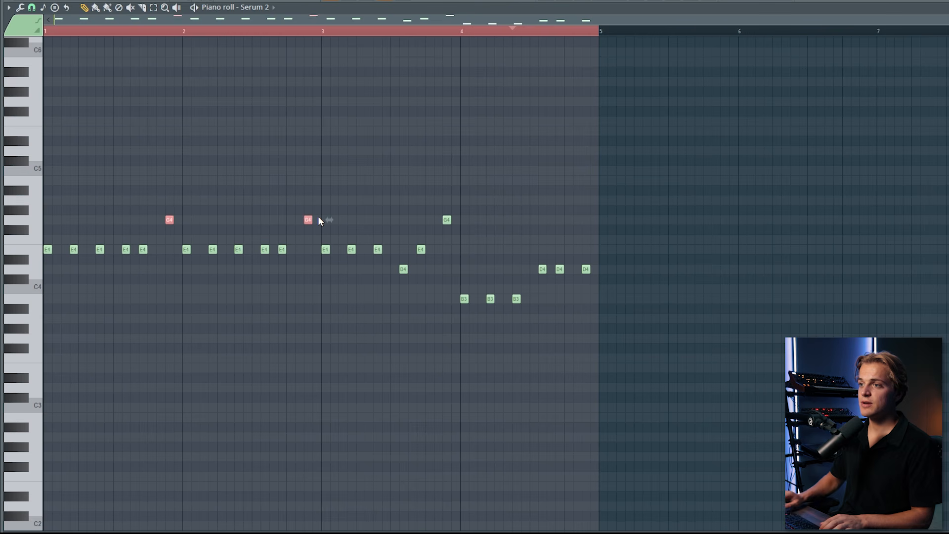
pyautogui.press('Down')
pyautogui.press('Down')
pyautogui.press('Down')
# Step: Try ending bar 1 on G4 and bar 2 on A4 instead of E4, checking the changes in playback
pyautogui.press('space')
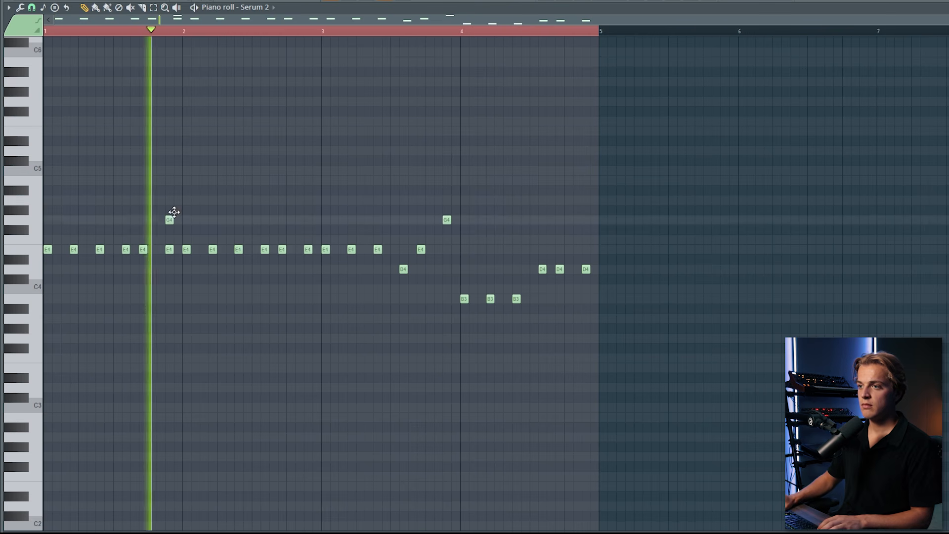
pyautogui.press('space')
pyautogui.rightClick(169, 249)
pyautogui.press('space')
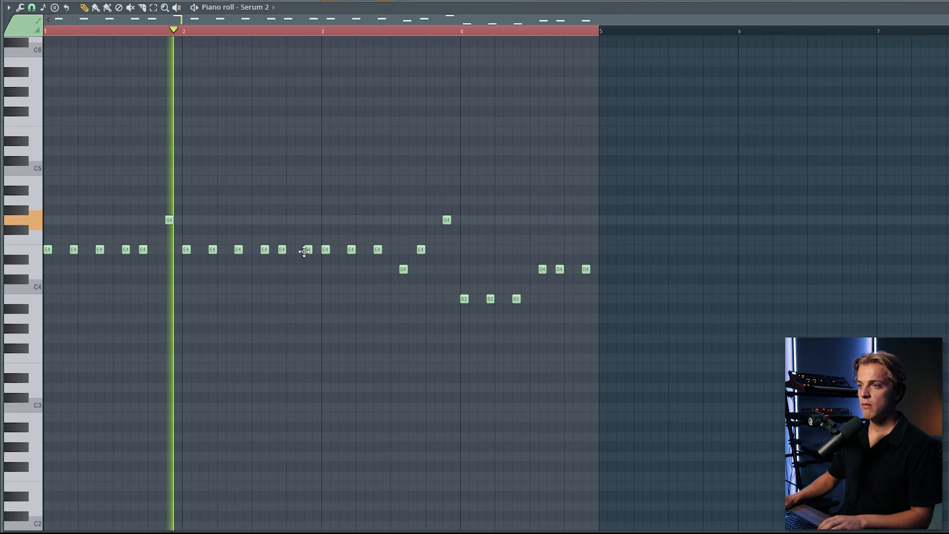
pyautogui.moveTo(304, 252); pyautogui.dragTo(307, 199)
pyautogui.click(308, 180)
pyautogui.press('space')
pyautogui.press('space')
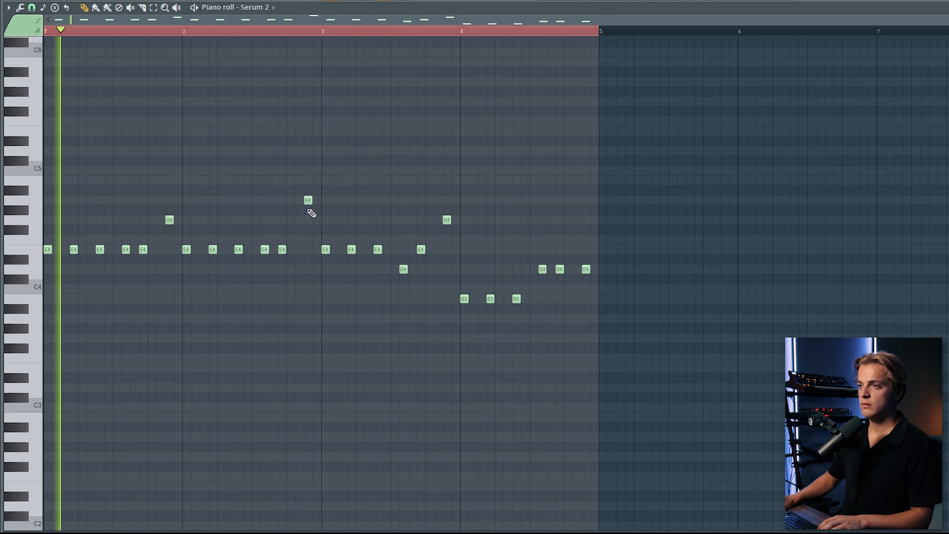
pyautogui.moveTo(263, 253); pyautogui.dragTo(263, 271)
pyautogui.press('space')
# Step: Undo all the trial pitch edits in bars 1 and 2 and deselect the notes
pyautogui.hotkey('ctrl', 'z')
pyautogui.hotkey('ctrl', 'z')
pyautogui.hotkey('ctrl', 'z')
pyautogui.hotkey('ctrl', 'z')
pyautogui.hotkey('ctrl', 'z')
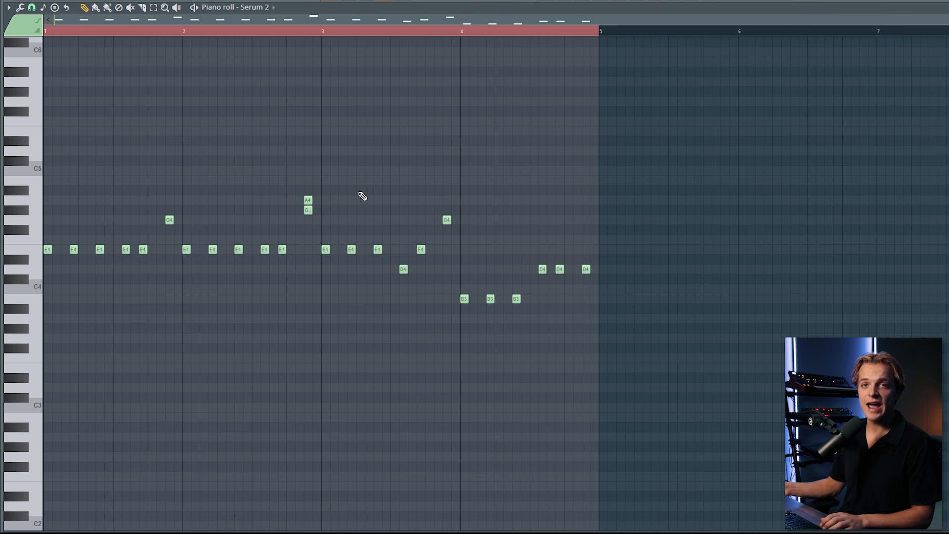
pyautogui.hotkey('ctrl', 'z')
pyautogui.hotkey('ctrl', 'z')
pyautogui.hotkey('ctrl', 'z')
pyautogui.hotkey('ctrl', 'z')
pyautogui.hotkey('ctrl', 'z')
pyautogui.hotkey('ctrl', 'z')
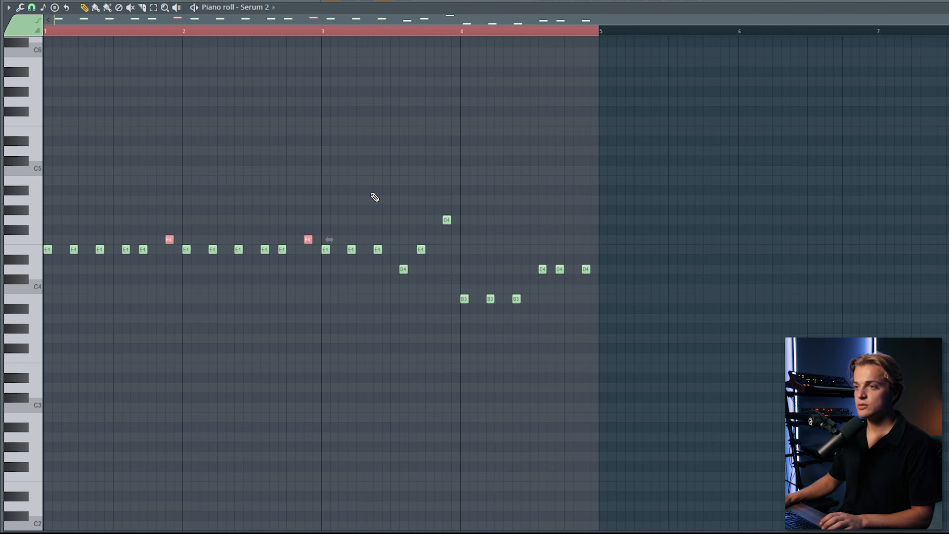
pyautogui.hotkey('ctrl', 'a')
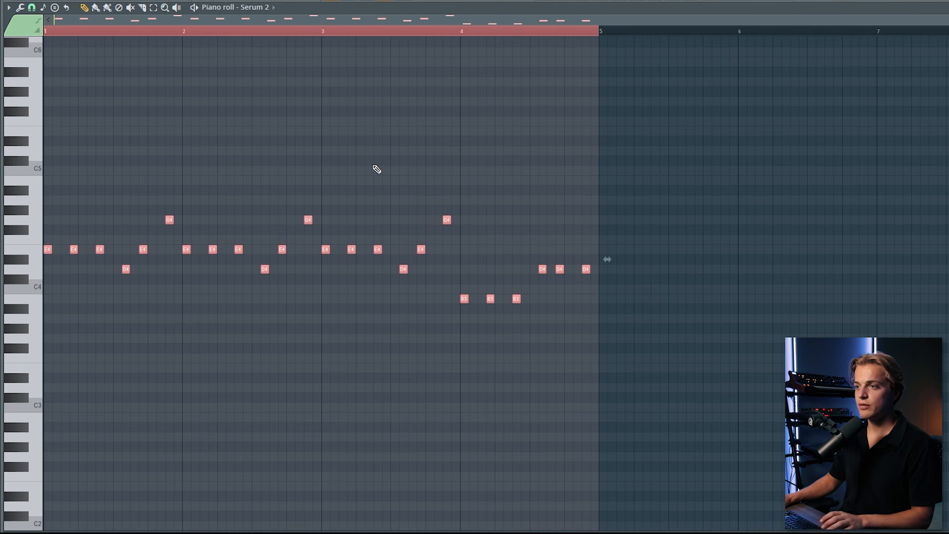
pyautogui.hotkey('ctrl', 'd')
pyautogui.click(154, 8)
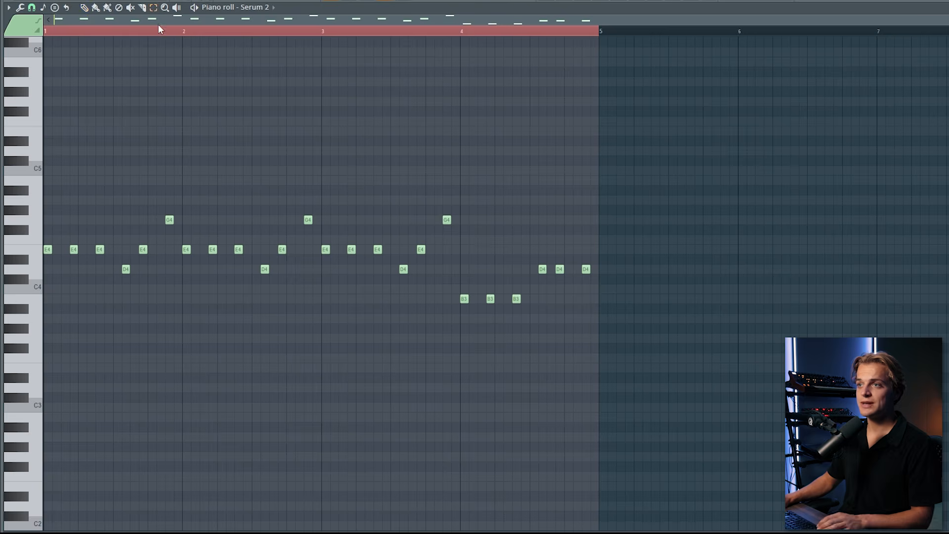
pyautogui.hotkey('ctrl', 'd')
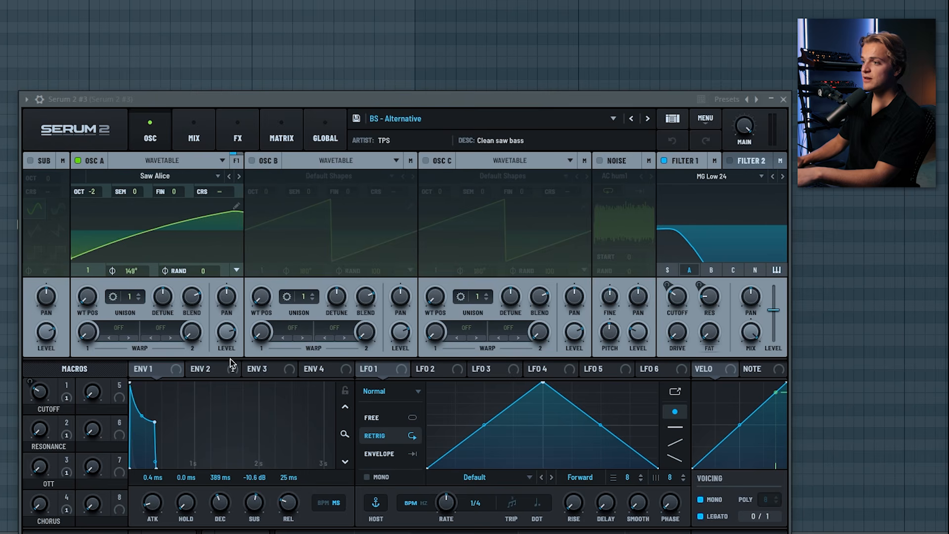
# Step: Review Envelope 2 and the effects chain of the BS - Alternative bass preset in Serum 2 #3
pyautogui.click(198, 371)
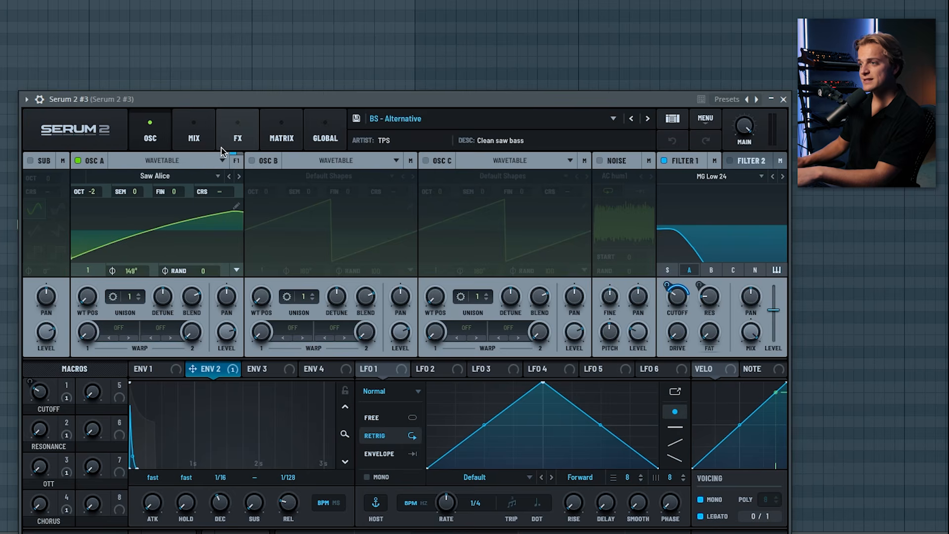
pyautogui.click(235, 141)
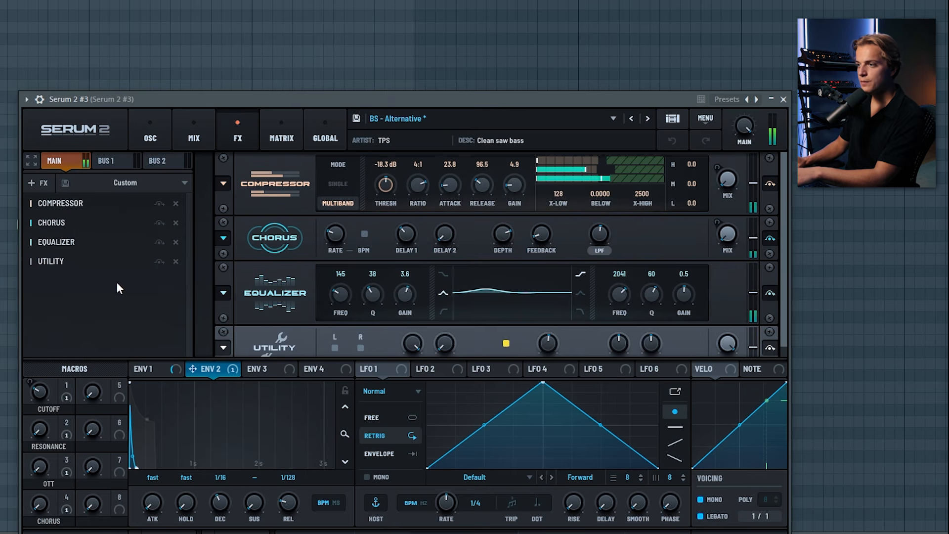
pyautogui.scroll(-1, 292, 301)
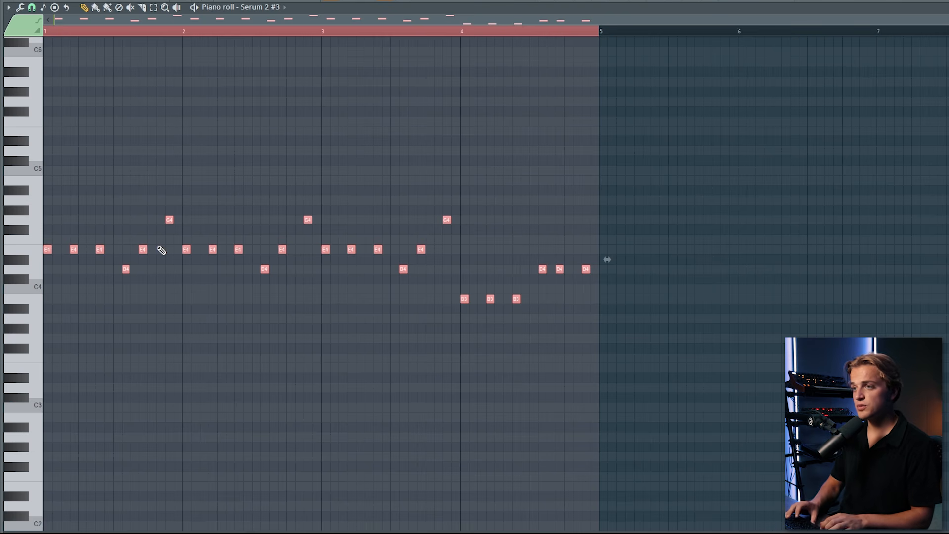
# Step: Lengthen the E4 and B3 notes of the Serum 2 #3 bass part to two sixteenth steps
pyautogui.hotkey('ctrl', 'l')
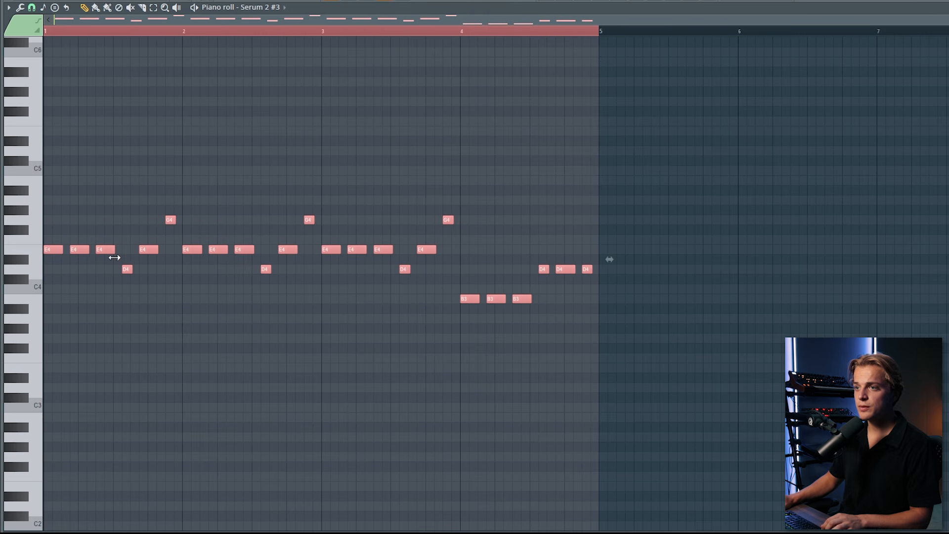
pyautogui.hotkey('ctrl', 'z')
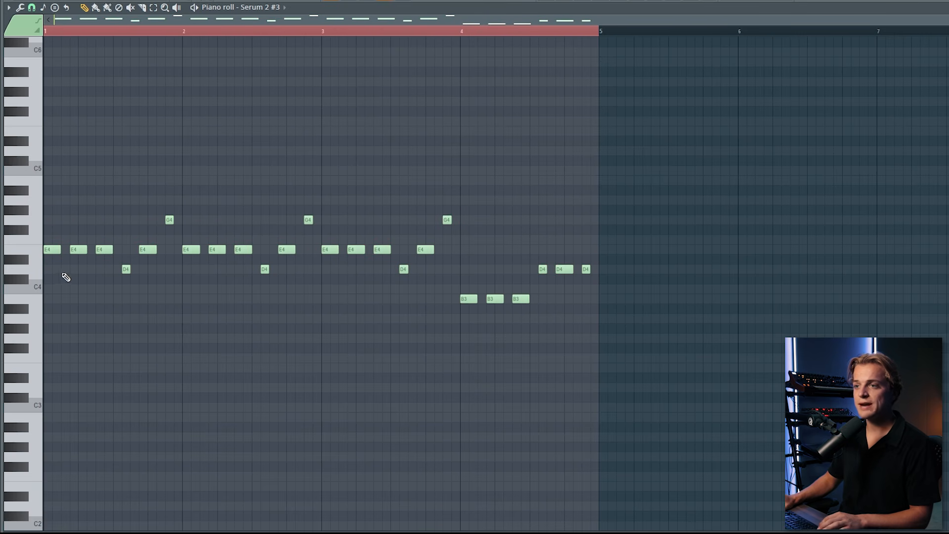
# Step: Copy bar 1's edited bass pattern over the notes in bar 2
pyautogui.scroll(3, 50, 272)
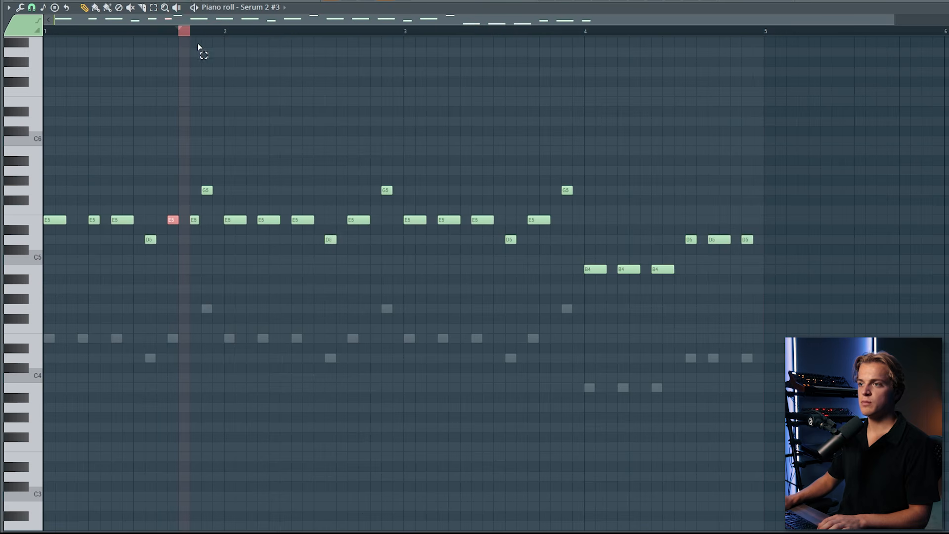
pyautogui.moveTo(199, 47); pyautogui.dragTo(224, 69)
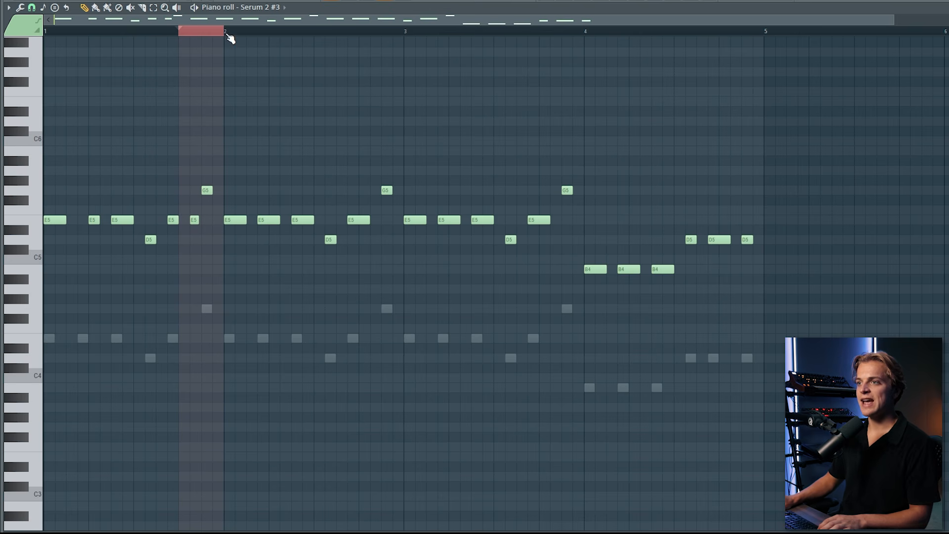
pyautogui.moveTo(227, 31); pyautogui.dragTo(1, 44)
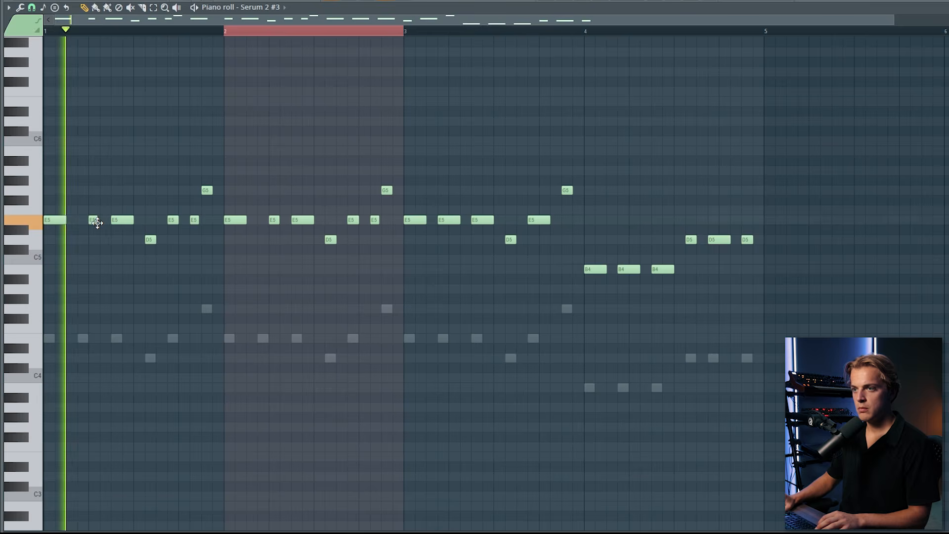
# Step: Replace bar 1's second E5 bass note with one placed a sixteenth step earlier, checking it in playback
pyautogui.press('space')
pyautogui.click(80, 220)
pyautogui.press('space')
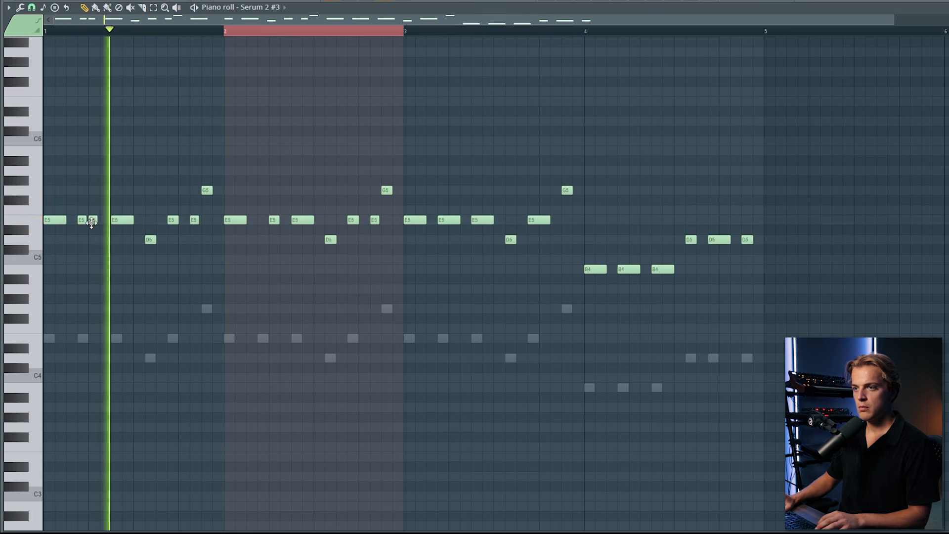
pyautogui.rightClick(92, 220)
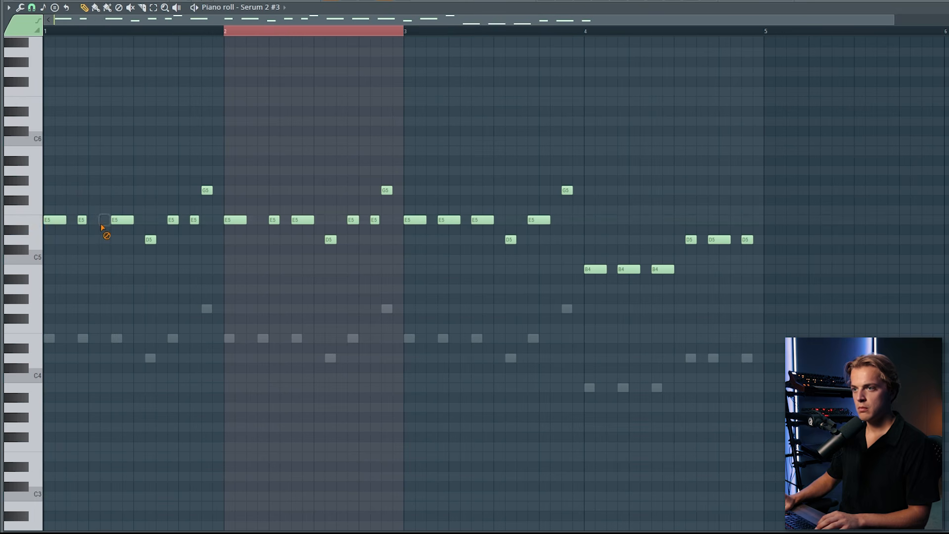
# Step: Replace the bass notes in bars 2 and 3 with copies of bar 1's pattern
pyautogui.moveTo(222, 147); pyautogui.dragTo(391, 256)
pyautogui.press('Delete')
pyautogui.moveTo(230, 31); pyautogui.dragTo(50, 38)
pyautogui.hotkey('ctrl', 'b')
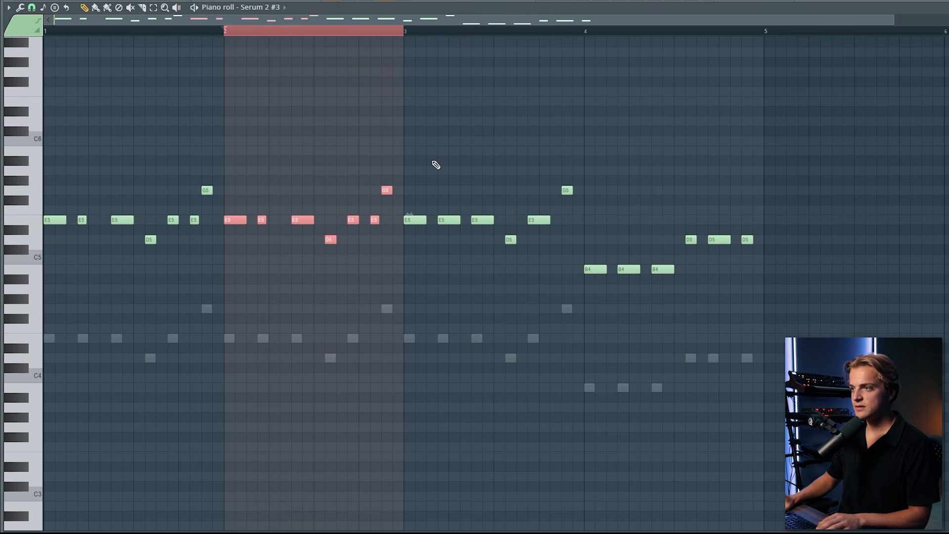
pyautogui.moveTo(415, 156); pyautogui.dragTo(535, 299)
pyautogui.press('Delete')
pyautogui.moveTo(424, 40); pyautogui.dragTo(230, 47)
pyautogui.hotkey('ctrl', 'b')
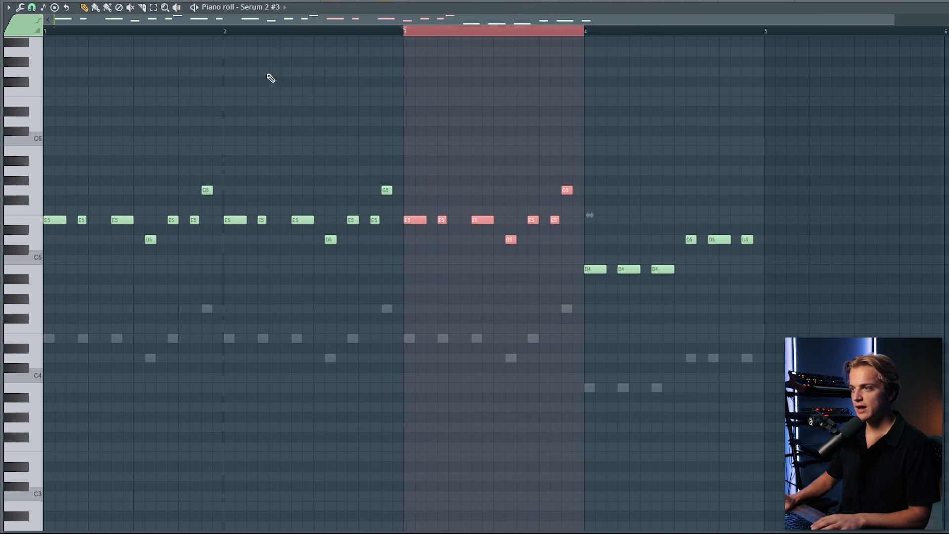
# Step: Shorten bar 4's second B4 and second D5 to one sixteenth, add a D5 before its last note, and play back
pyautogui.keyDown('ctrl'); pyautogui.click(572, 155); pyautogui.keyUp('ctrl')
pyautogui.moveTo(638, 270); pyautogui.dragTo(627, 269)
pyautogui.moveTo(728, 239); pyautogui.dragTo(712, 240)
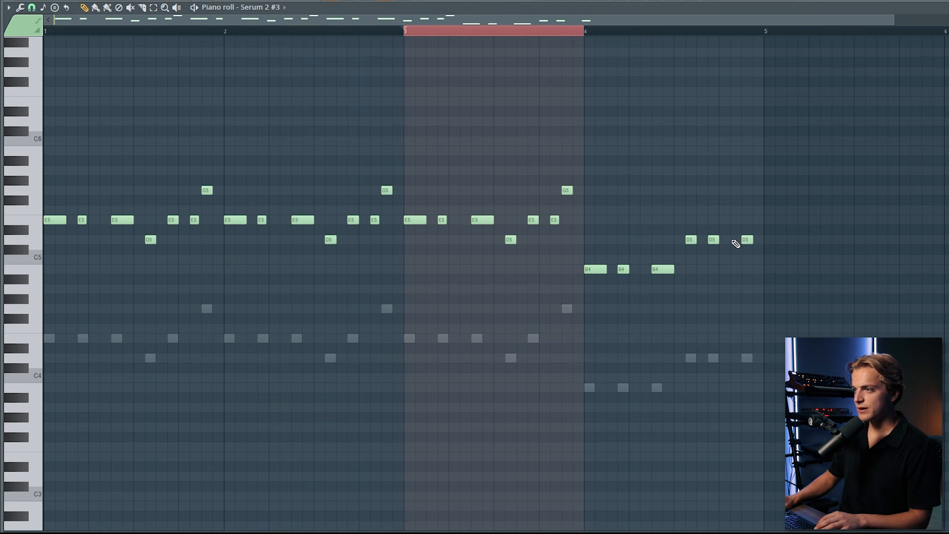
pyautogui.click(736, 239)
pyautogui.press('space')
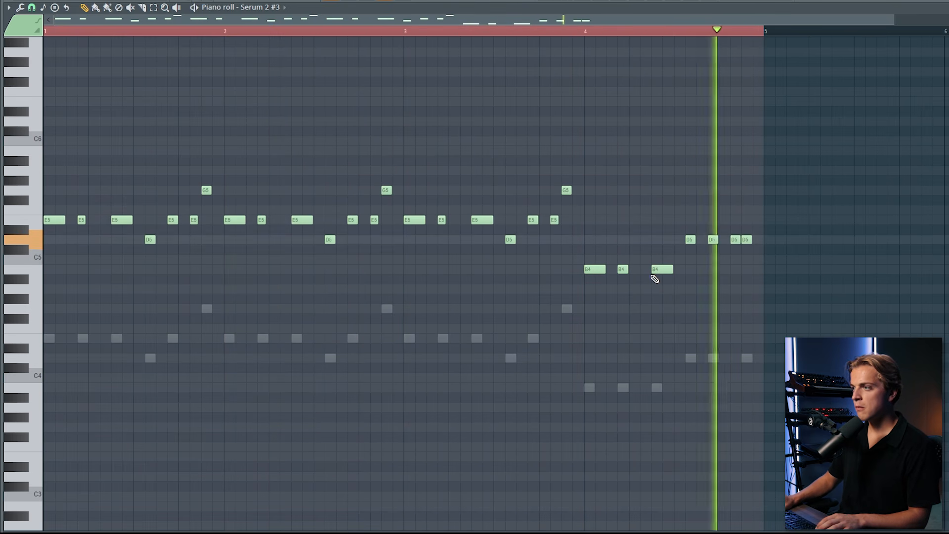
# Step: Add a short B5 note between the second and third B4 notes of bar 4
pyautogui.click(637, 269)
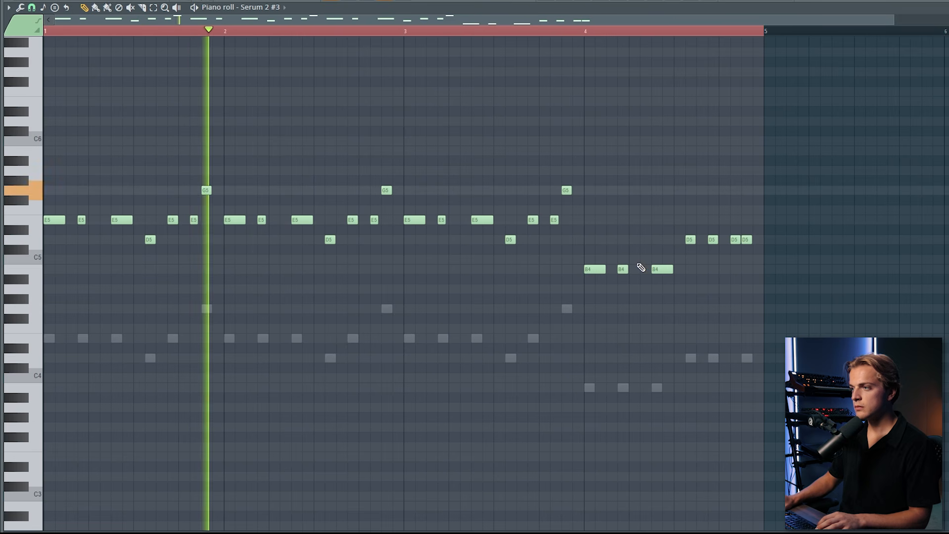
pyautogui.keyDown('ctrl'); pyautogui.click(637, 269); pyautogui.keyUp('ctrl')
pyautogui.hotkey('ctrl', 'Up')
pyautogui.hotkey('shift', 'Right')
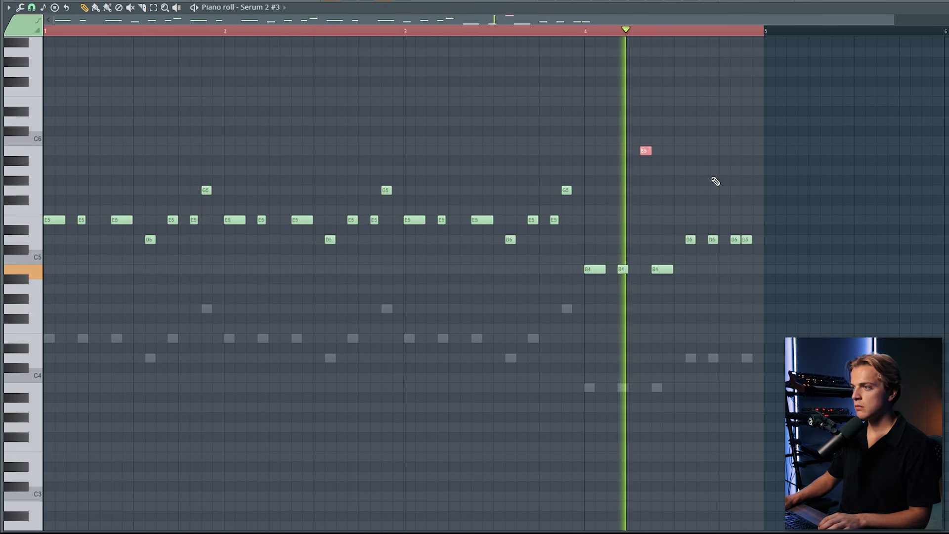
# Step: Try a D6 note at the end of bar 4, raise the bar's first D5 to D6 instead, and play back
pyautogui.press('space')
pyautogui.moveTo(757, 111); pyautogui.dragTo(759, 121)
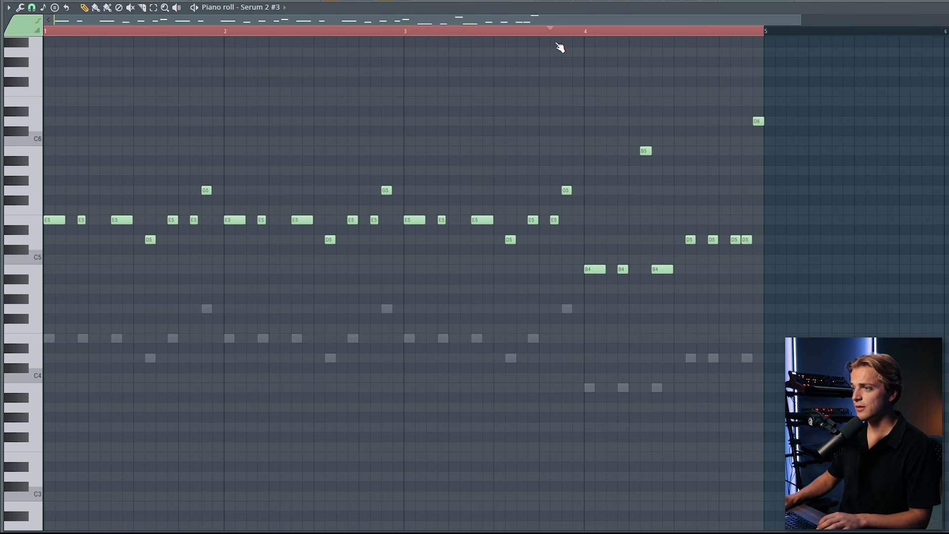
pyautogui.press('space')
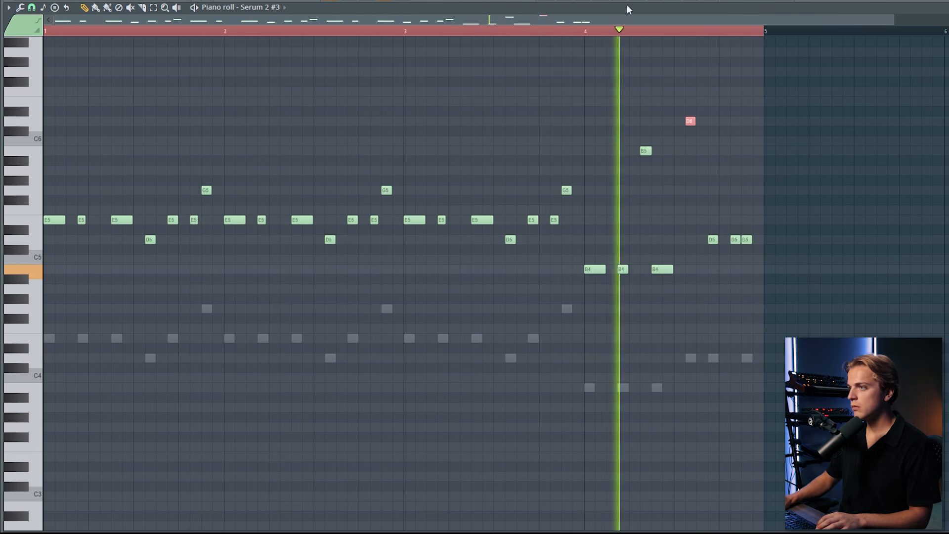
# Step: Transpose the entire bass part down one octave and up three semitones
pyautogui.hotkey('ctrl', 'a')
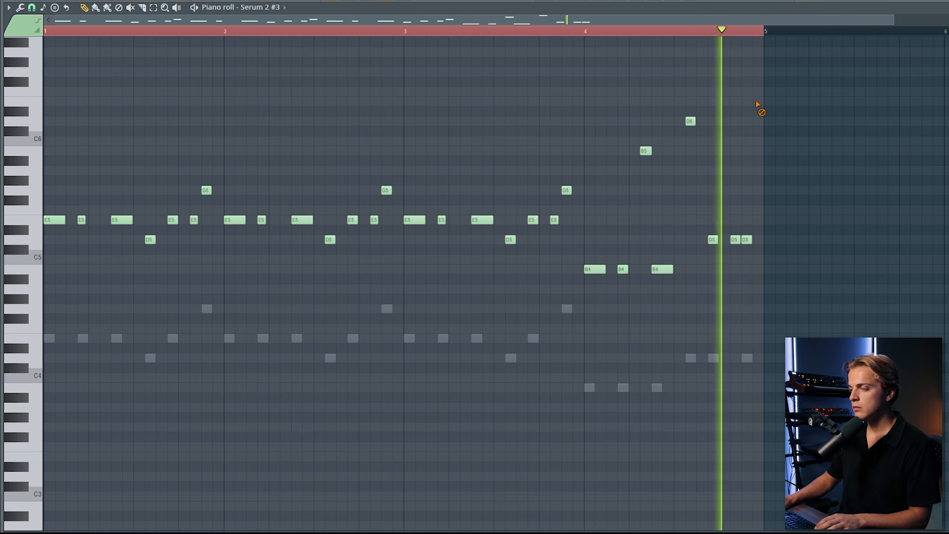
pyautogui.hotkey('ctrl', 'Down')
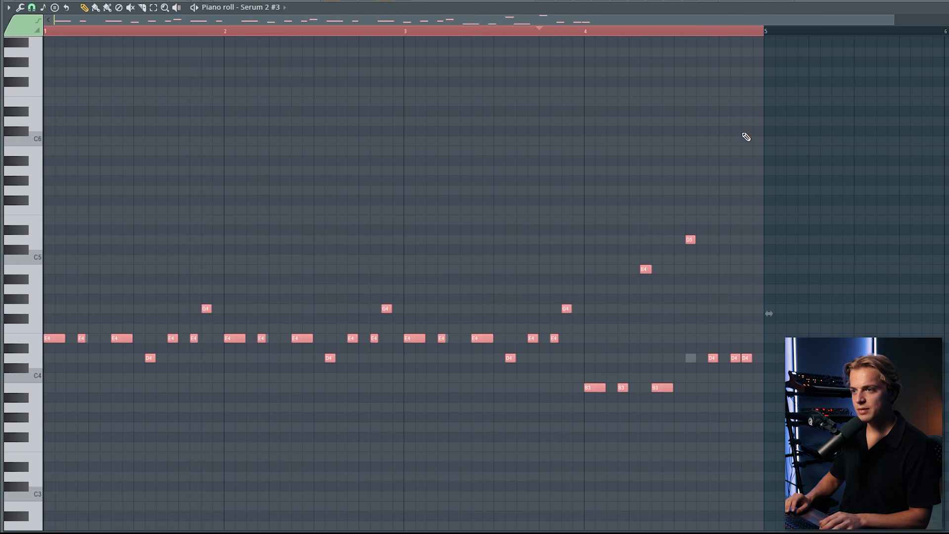
pyautogui.hotkey('shift', 'Up')
pyautogui.hotkey('shift', 'Up')
pyautogui.hotkey('shift', 'Up')
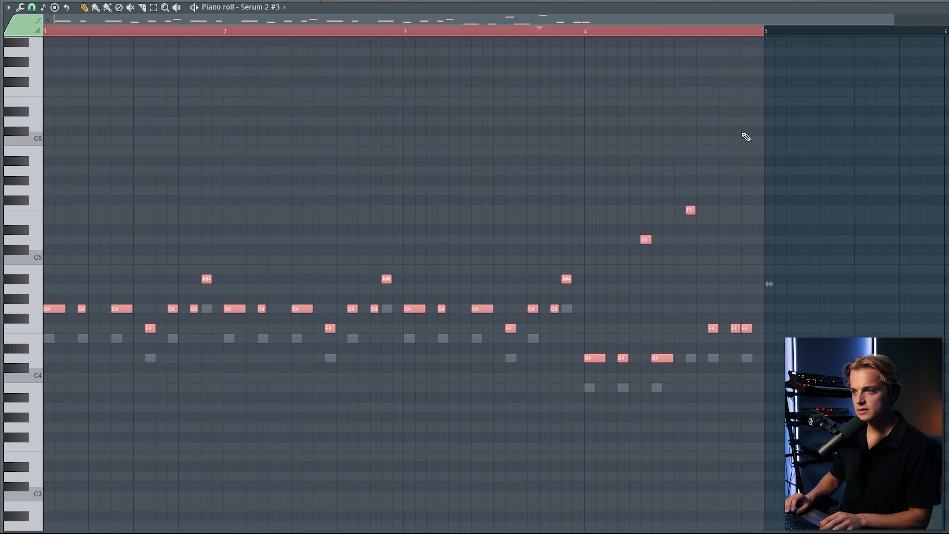
# Step: Open the Serum 2 lead's notes, transpose them up three semitones to match the bass, and play the pattern
pyautogui.press('F6')
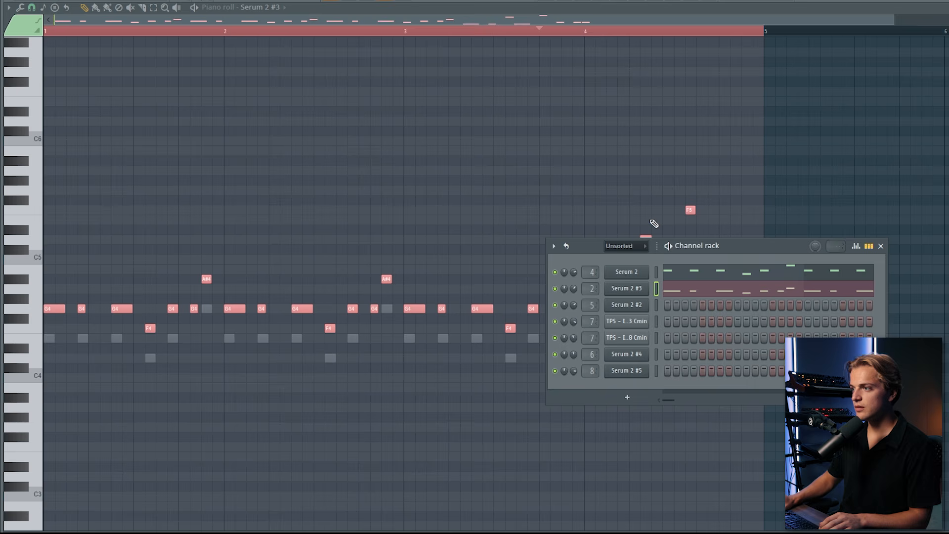
pyautogui.click(691, 268)
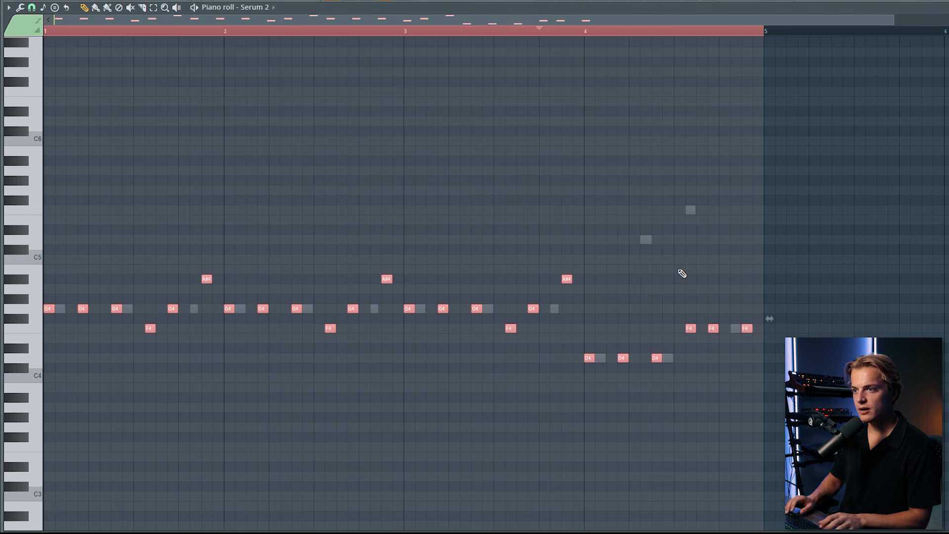
pyautogui.press('space')
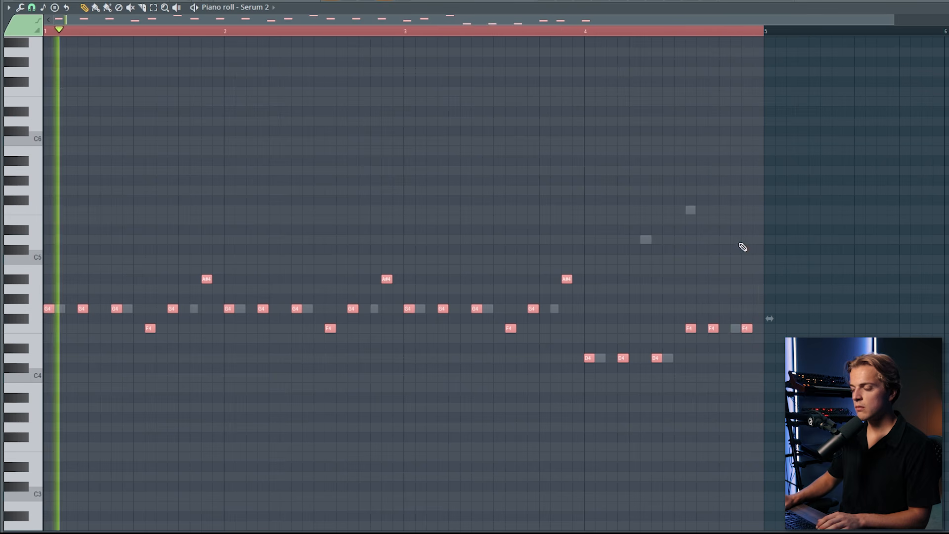
# Step: Place the Bass pattern on Track 4 at bars 17 and 21, and play the arrangement from bar 17
pyautogui.keyDown('ctrl'); pyautogui.click(729, 221); pyautogui.keyUp('ctrl')
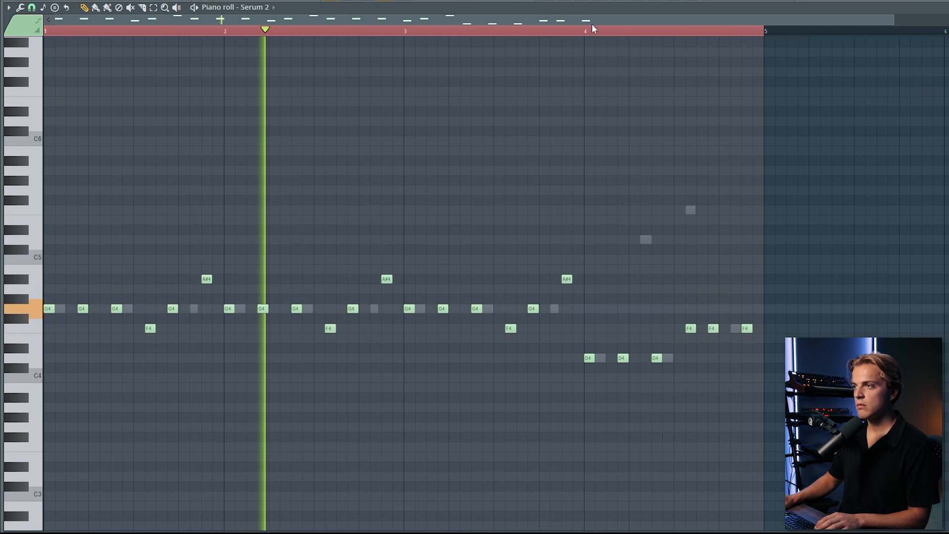
pyautogui.press('space')
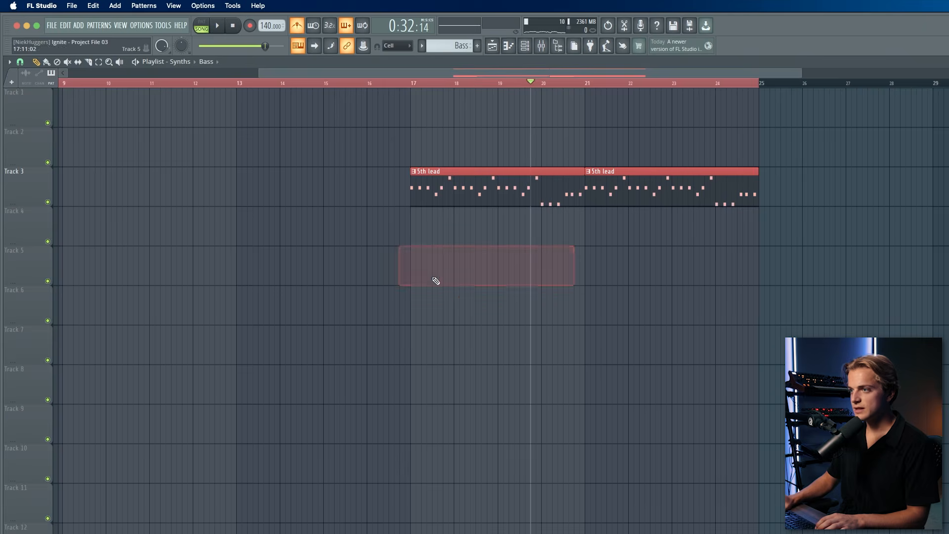
pyautogui.click(415, 222)
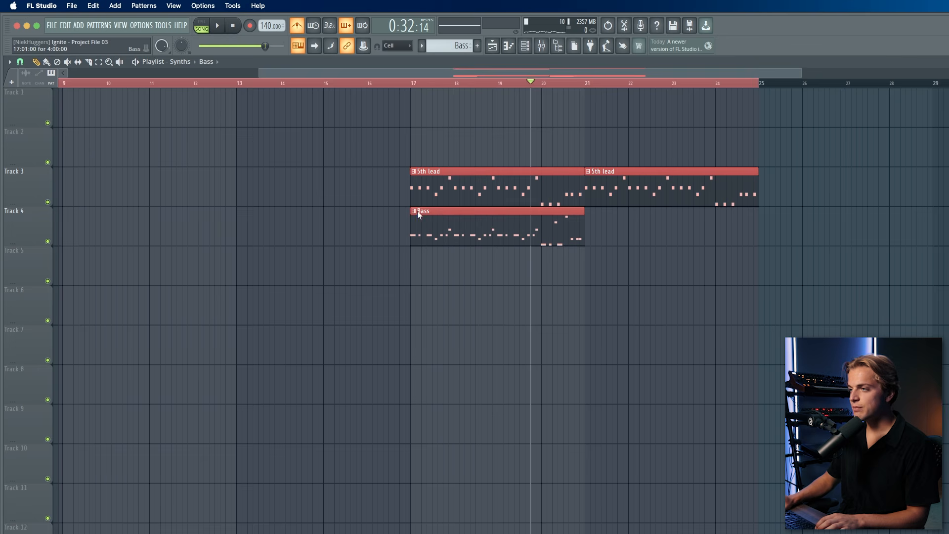
pyautogui.moveTo(447, 221); pyautogui.dragTo(621, 221)
pyautogui.scroll(4, 672, 221)
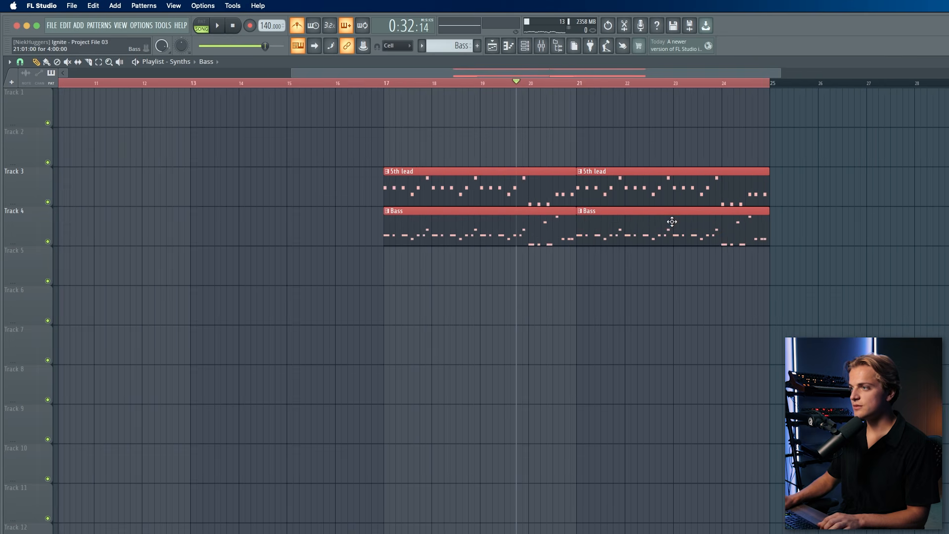
pyautogui.click(283, 84)
pyautogui.press('space')
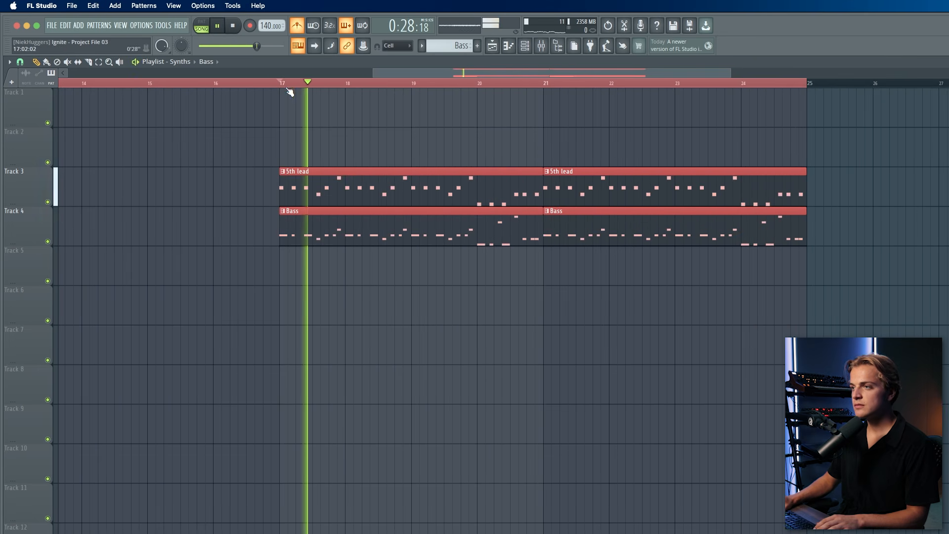
# Step: Examine the bass mixer track's effects, checking the Distructor distortion settings and Fruity Delay 3's delay time and wet level
pyautogui.press('space')
pyautogui.press('F9')
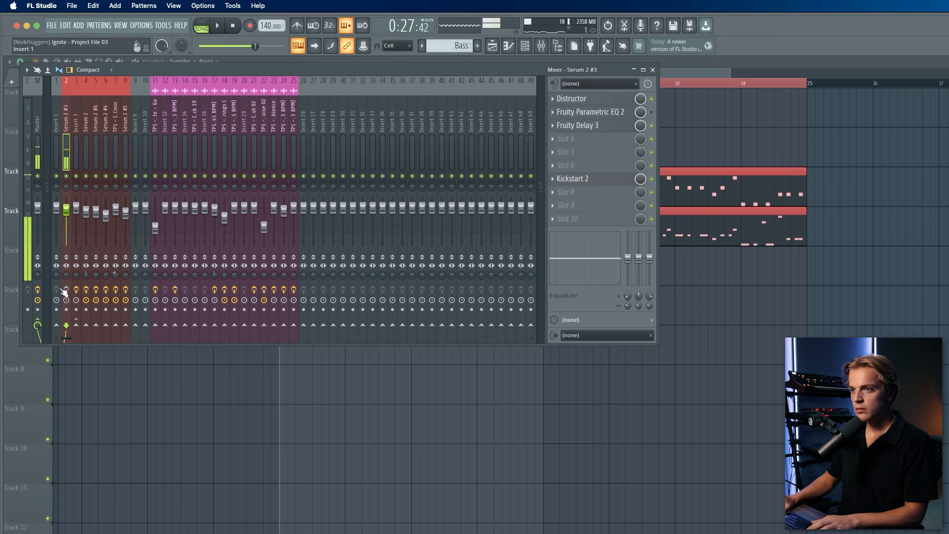
pyautogui.click(600, 99)
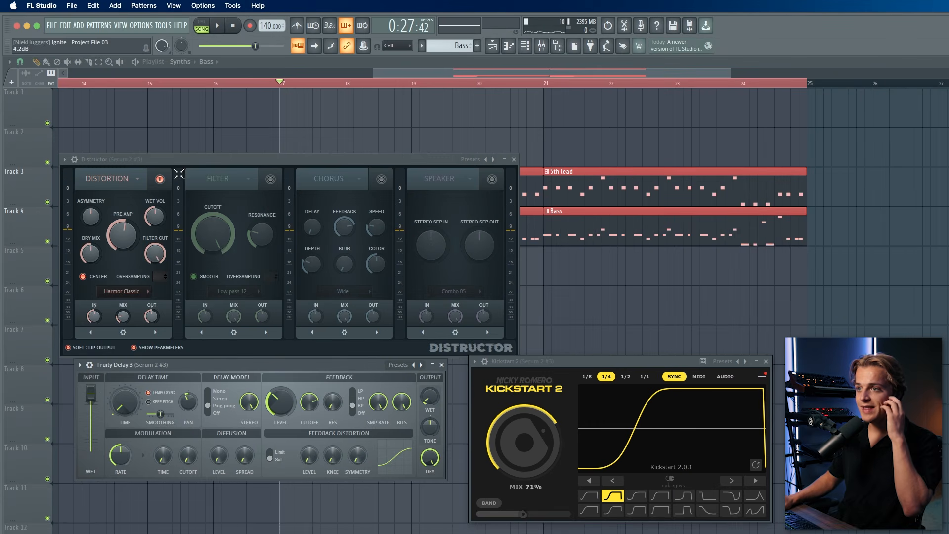
pyautogui.click(175, 161)
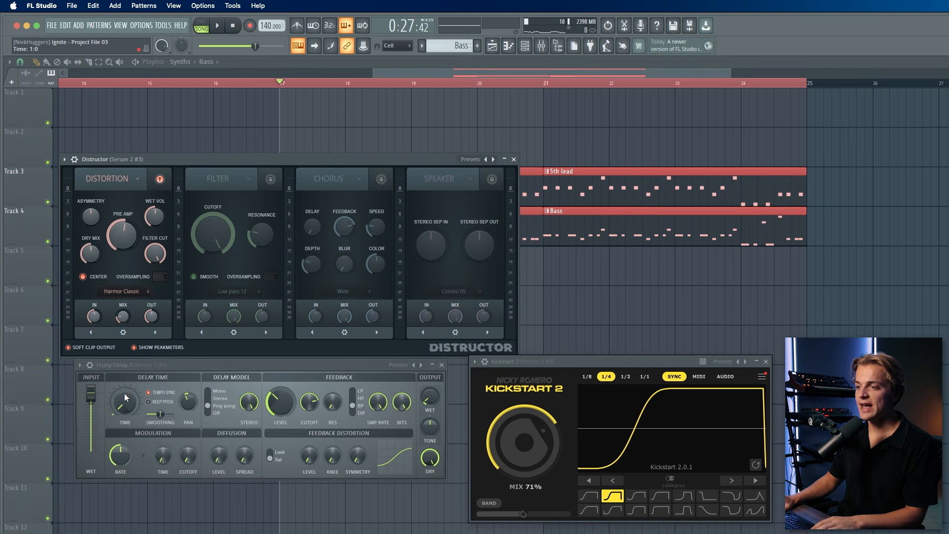
pyautogui.click(429, 397)
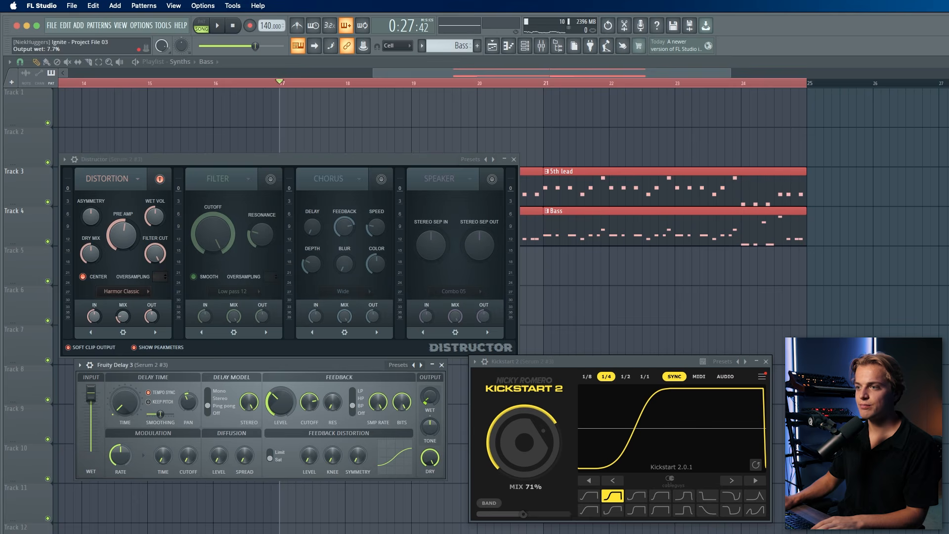
pyautogui.press('c')
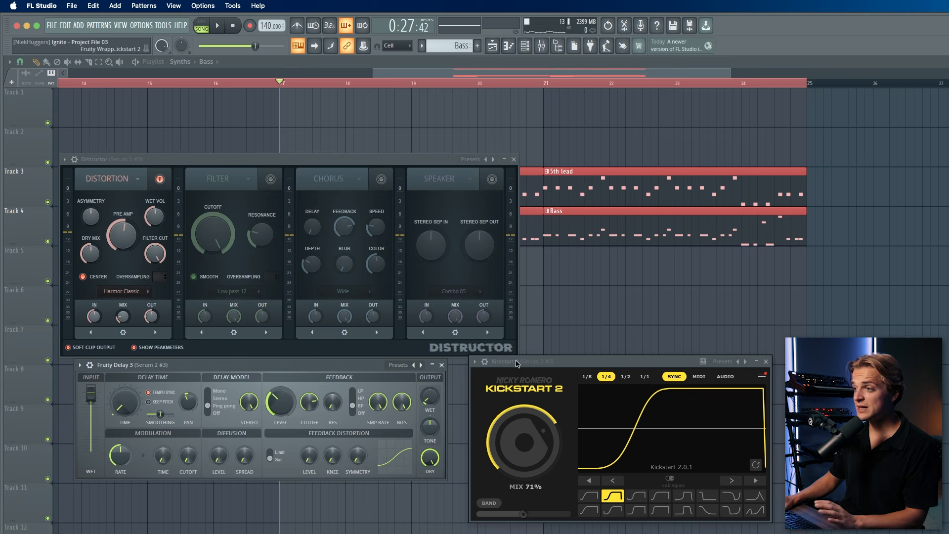
# Step: Set the bass track's Kickstart 2 mix to 73% and close the effect windows
pyautogui.moveTo(516, 363); pyautogui.dragTo(513, 374)
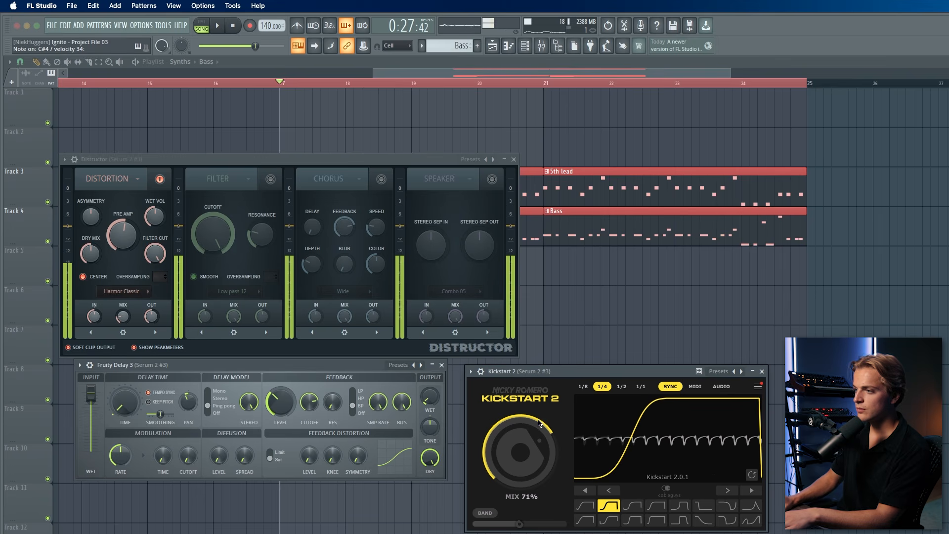
pyautogui.moveTo(541, 422)
pyautogui.mouseDown()
pyautogui.moveTo(540, 408)
pyautogui.moveTo(540, 423)
pyautogui.mouseUp()
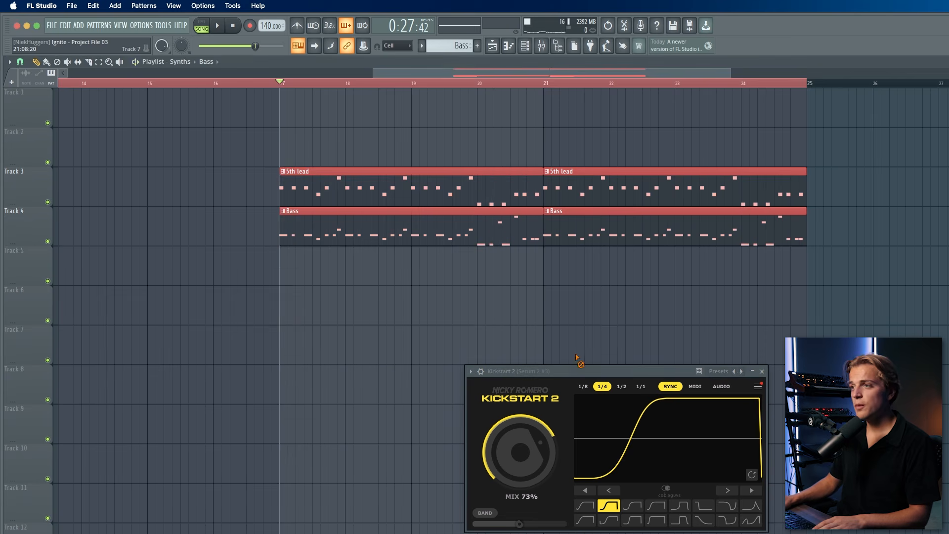
pyautogui.press('space')
pyautogui.press('Escape')
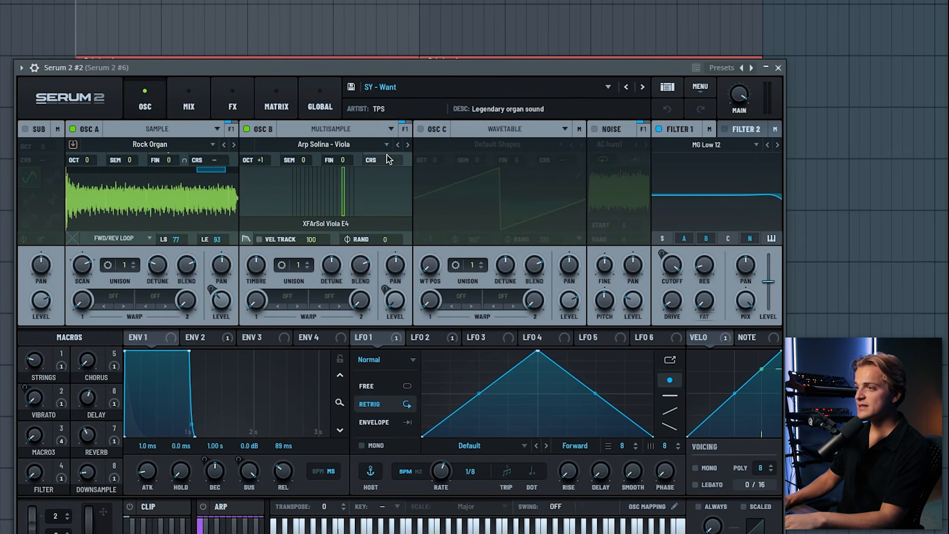
# Step: Examine the organ synth's SY - Want preset, covering its two active oscillators and its effects rack, and close the synth
pyautogui.click(342, 189)
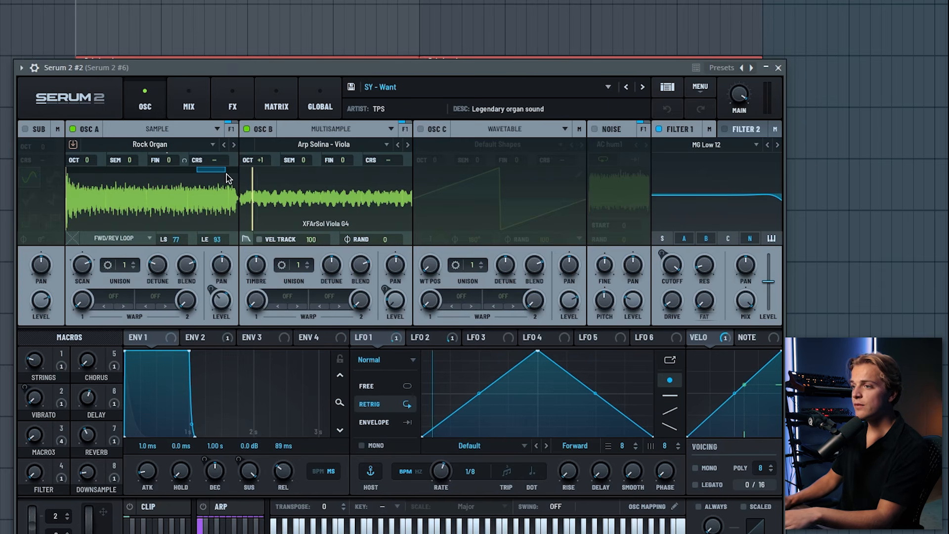
pyautogui.click(231, 105)
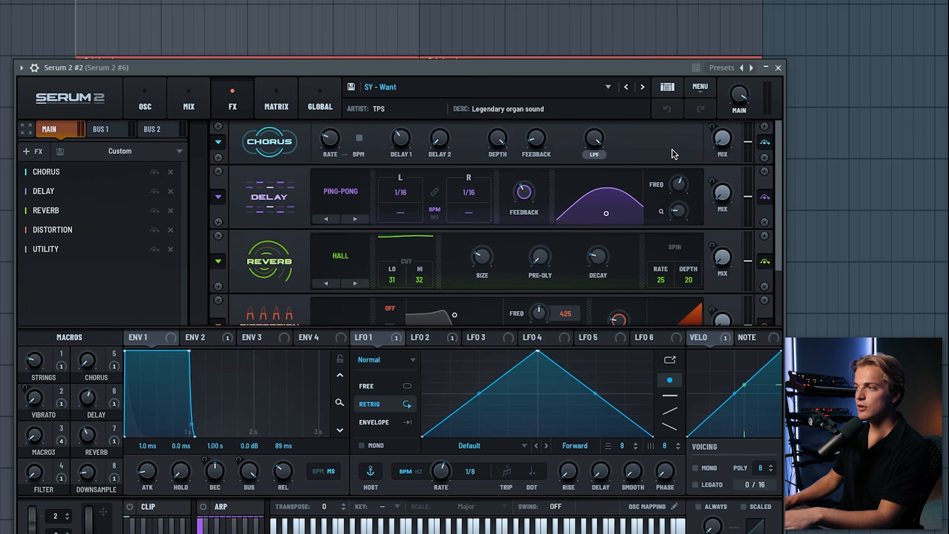
pyautogui.scroll(-2, 779, 212)
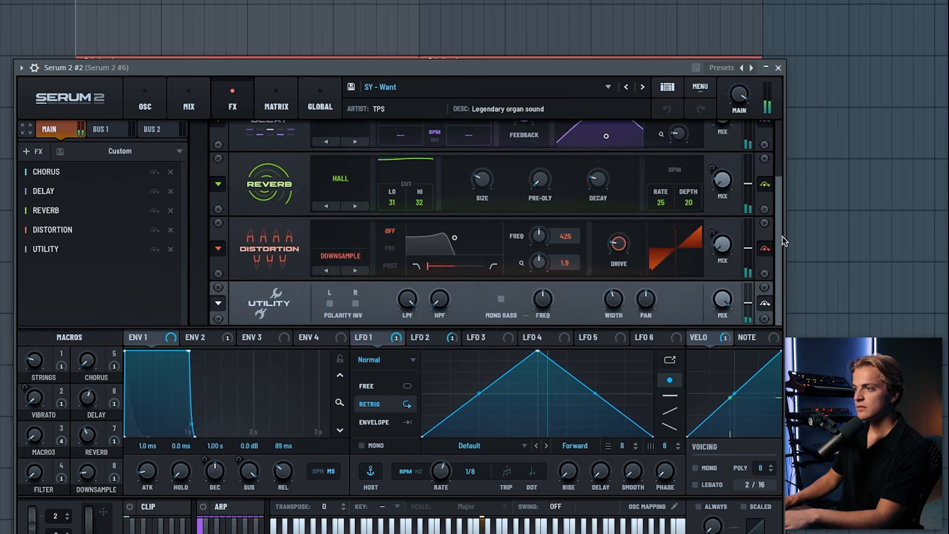
pyautogui.click(146, 97)
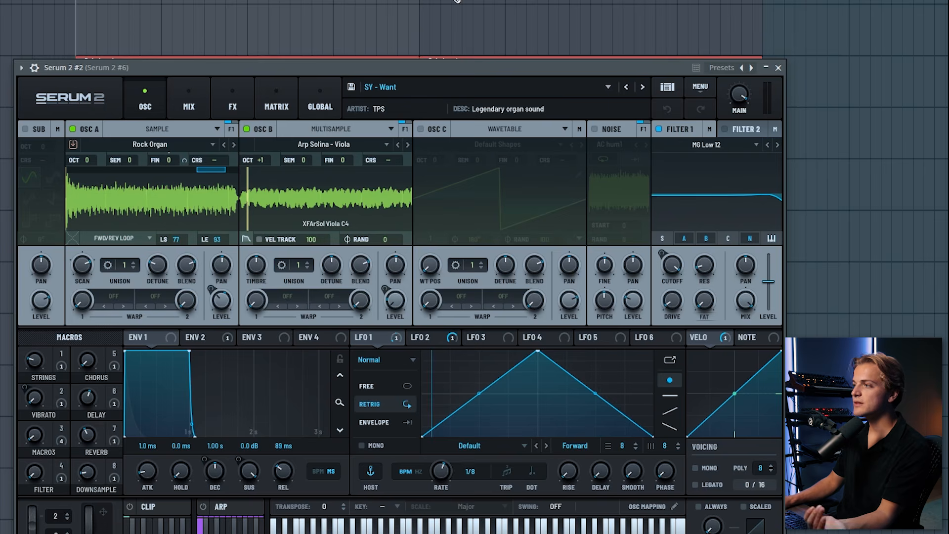
pyautogui.click(778, 68)
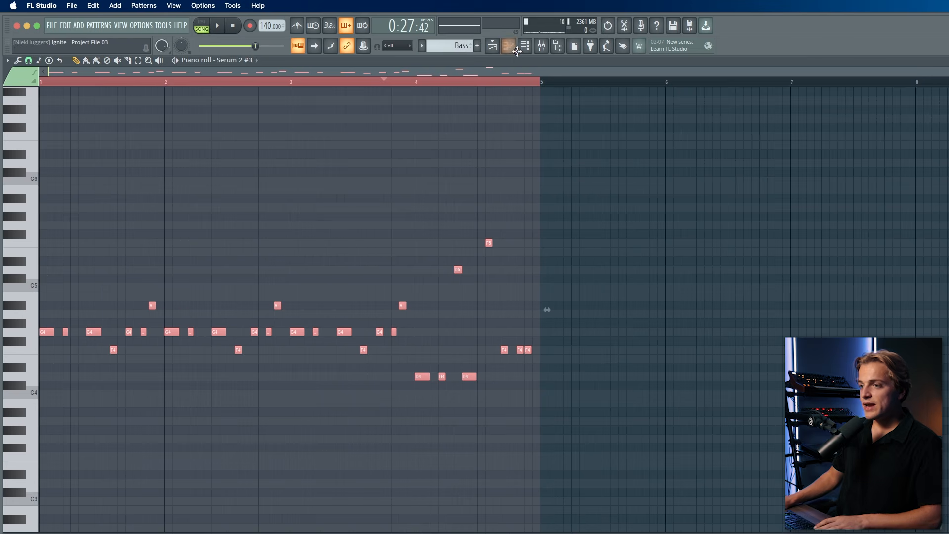
# Step: Paste the bass notes into the Organ Lead pattern for Serum 2 #2, aligned to the start of bar 1
pyautogui.press('F6')
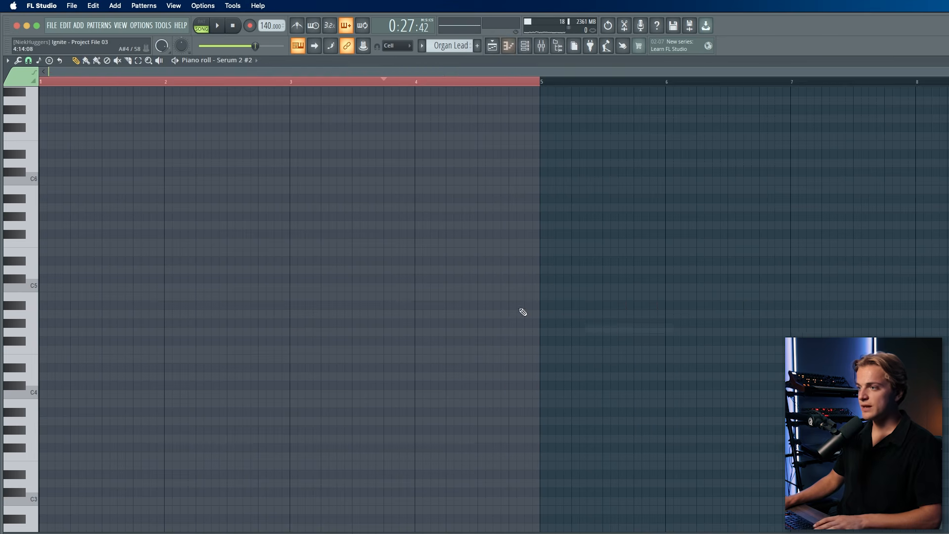
pyautogui.press('super+v')
pyautogui.moveTo(377, 331); pyautogui.dragTo(41, 332)
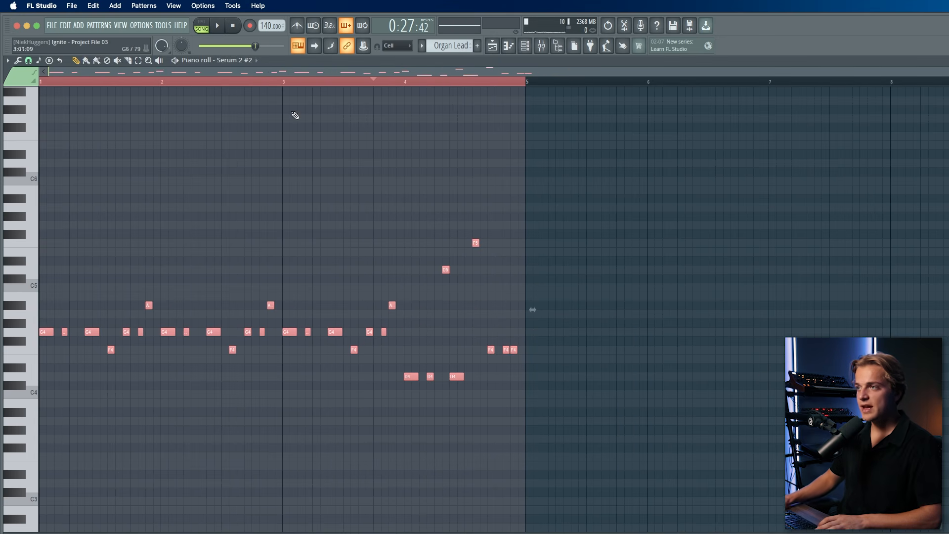
# Step: Place the Organ Lead pattern on Track 5 at bars 17 and 21
pyautogui.click(492, 45)
pyautogui.moveTo(459, 289); pyautogui.dragTo(353, 245)
pyautogui.click(547, 267)
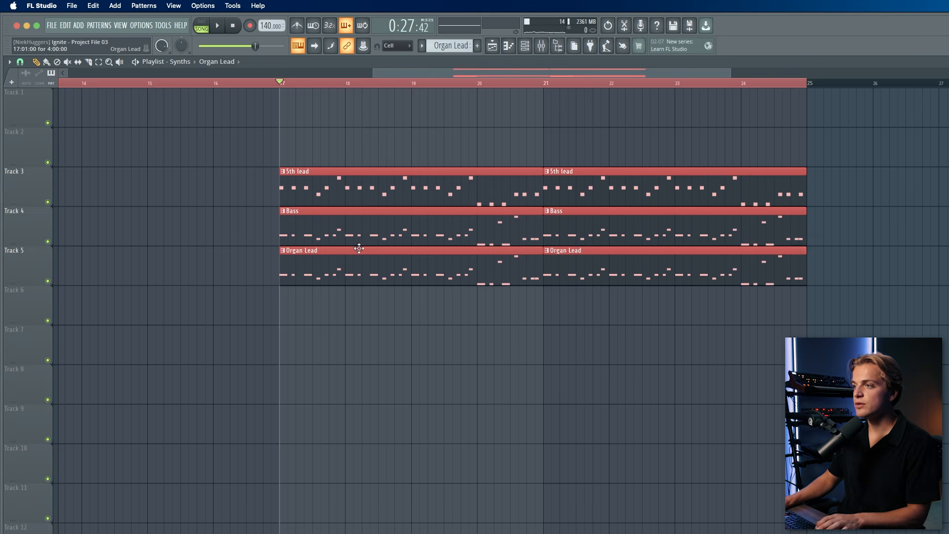
pyautogui.scroll(-1, 354, 249)
# Step: Try the Organ Lead notes one octave higher with a duplicate layered three semitones above them
pyautogui.doubleClick(332, 281)
pyautogui.press('space')
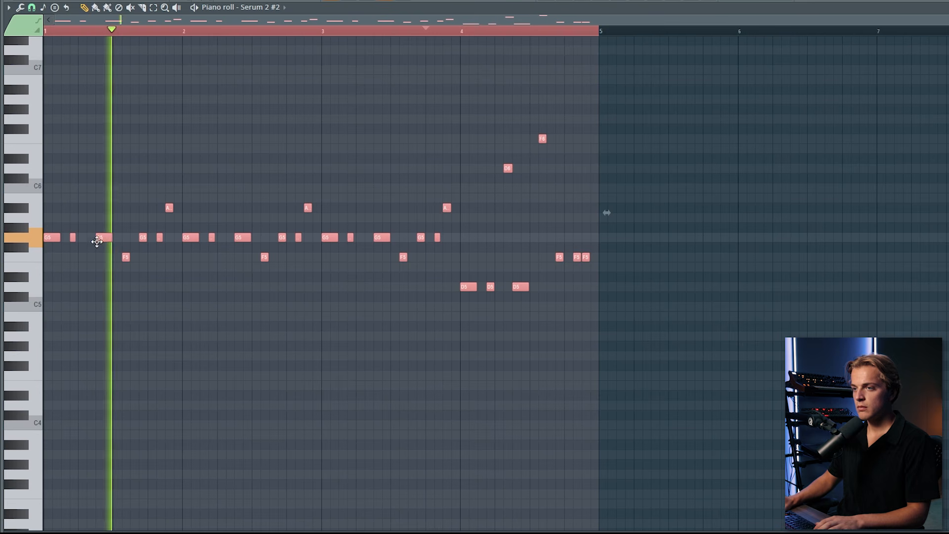
pyautogui.scroll(4, 99, 245)
pyautogui.press('space')
pyautogui.hotkey('ctrl', 'b')
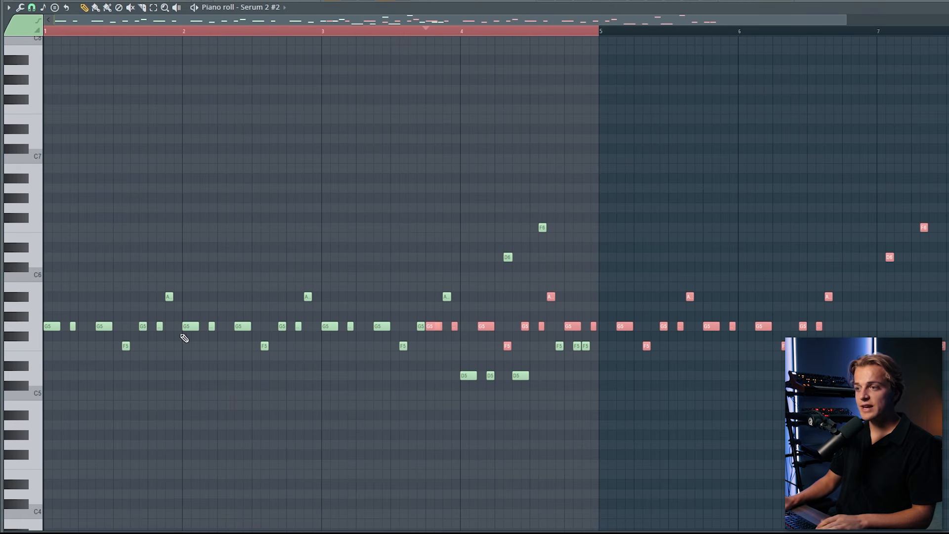
pyautogui.moveTo(434, 325); pyautogui.dragTo(52, 296)
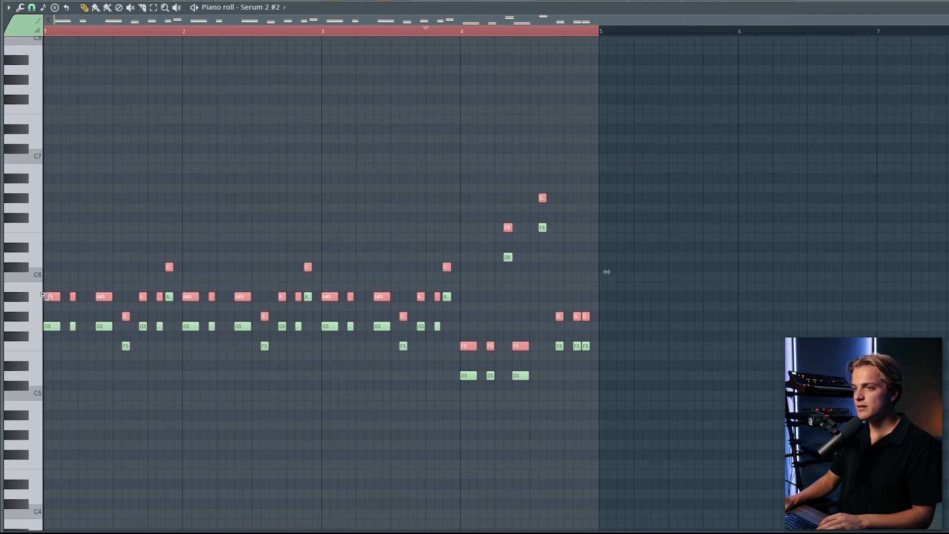
# Step: Replace all Organ Lead notes with a copy of the 5th lead's notes, aligned to the start of bar 1
pyautogui.press('F5')
pyautogui.doubleClick(429, 140)
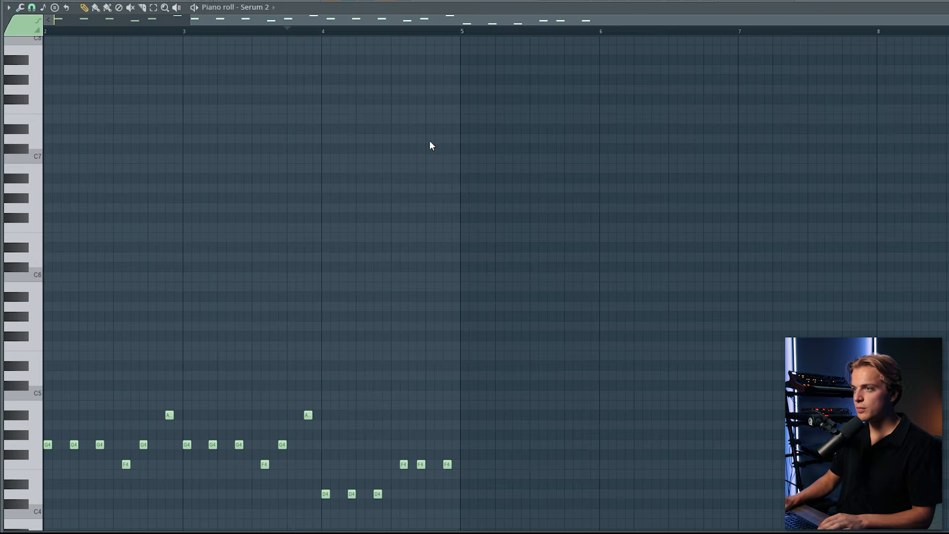
pyautogui.hotkey('ctrl', 'a')
pyautogui.press('F5')
pyautogui.doubleClick(476, 228)
pyautogui.hotkey('ctrl', 'a')
pyautogui.press('Delete')
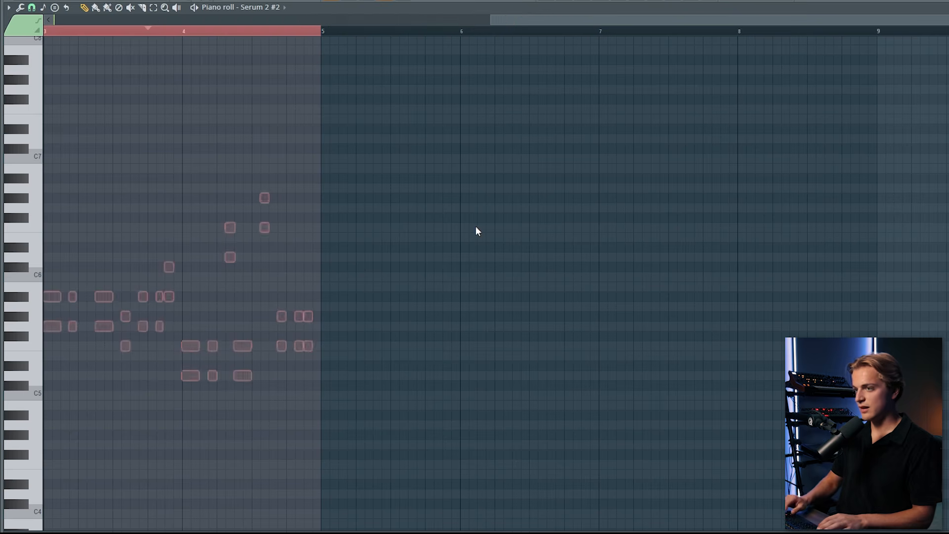
pyautogui.hotkey('ctrl', 'v')
pyautogui.moveTo(660, 444); pyautogui.dragTo(60, 449)
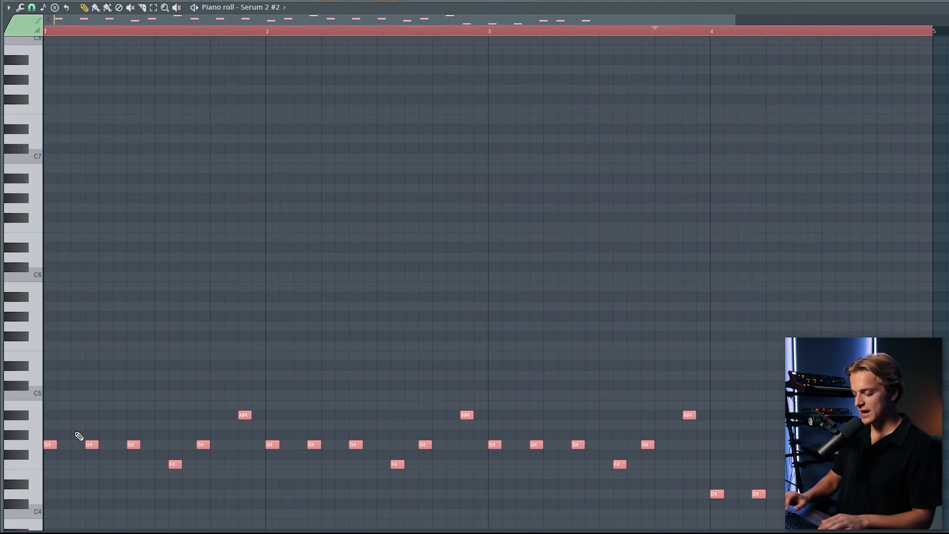
# Step: Lengthen the Organ Lead notes with legato, trim them all so the longer ones last about two steps, and play the pattern
pyautogui.hotkey('ctrl', 'l')
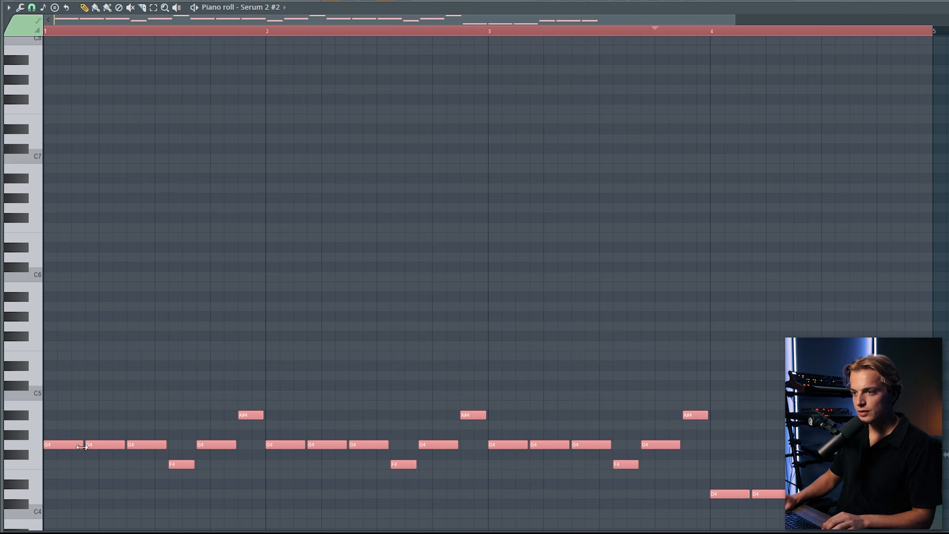
pyautogui.moveTo(81, 447); pyautogui.dragTo(71, 448)
pyautogui.press('space')
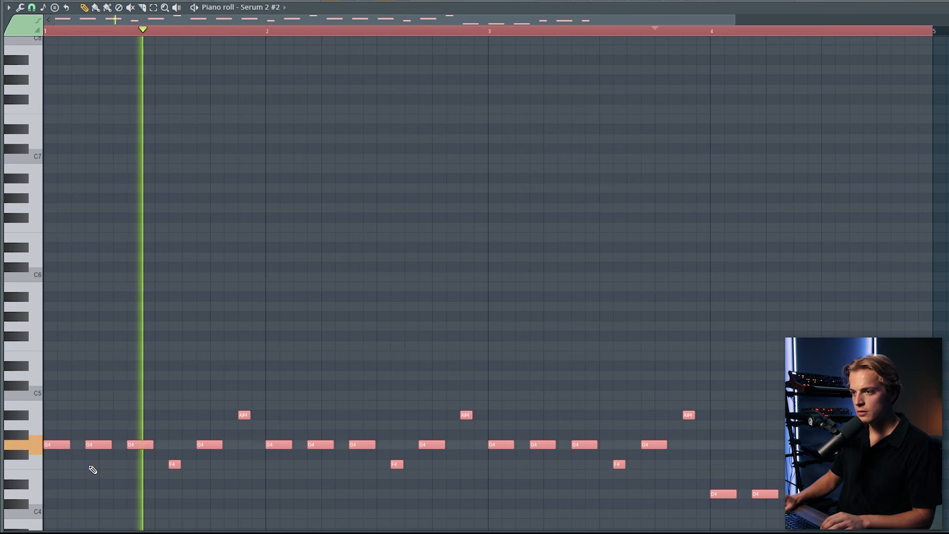
pyautogui.keyDown('ctrl'); pyautogui.click(128, 493); pyautogui.keyUp('ctrl')
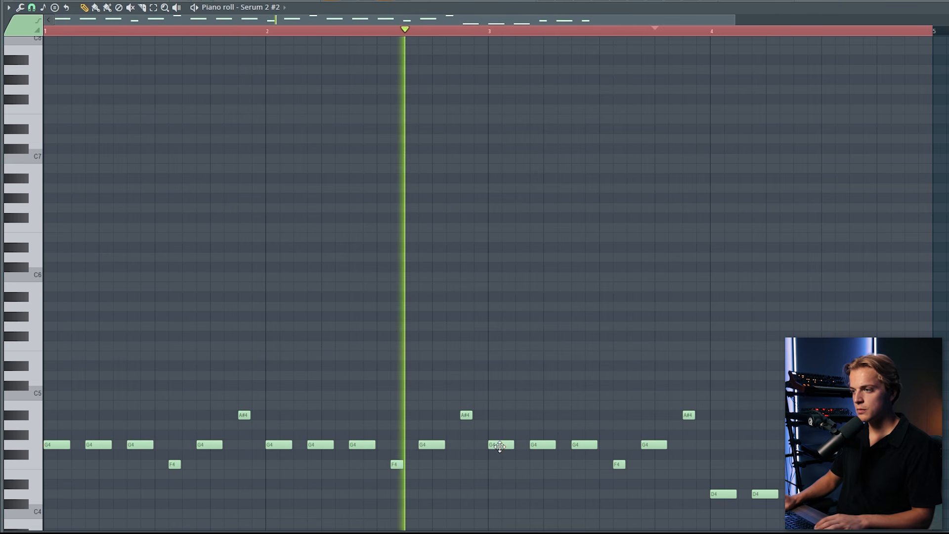
pyautogui.scroll(-3, 523, 449)
pyautogui.press('space')
# Step: Layer a copy of all Organ Lead notes seven semitones higher from bar 1, play it, and lower the copy one octave
pyautogui.keyDown('ctrl'); pyautogui.moveTo(440, 283); pyautogui.dragTo(438, 477); pyautogui.keyUp('ctrl')
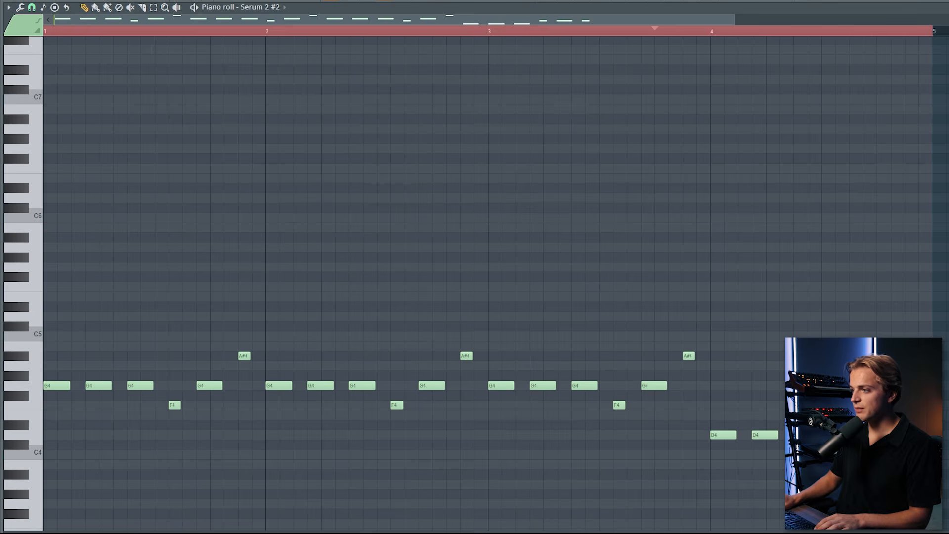
pyautogui.keyDown('ctrl'); pyautogui.moveTo(2, 476); pyautogui.dragTo(2, 266); pyautogui.keyUp('ctrl')
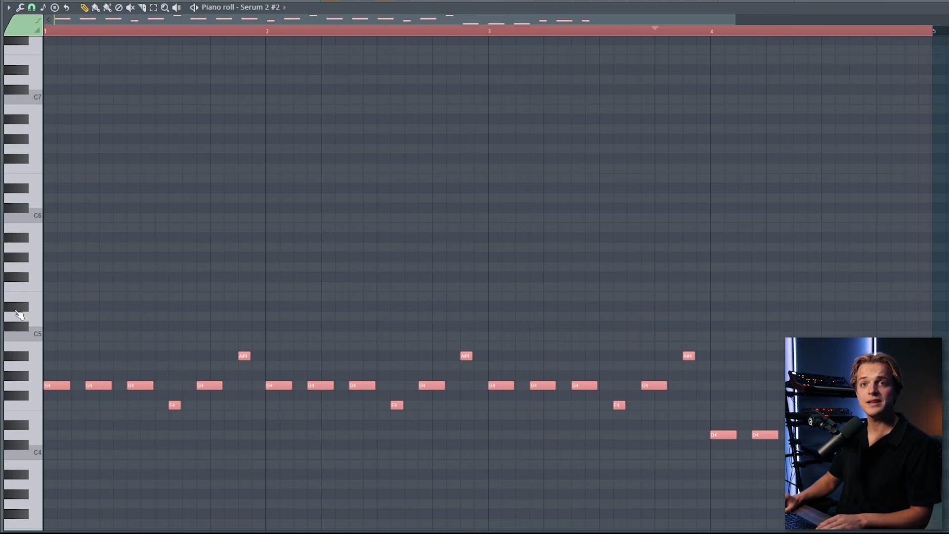
pyautogui.scroll(-2, 129, 381)
pyautogui.hotkey('ctrl', 'c')
pyautogui.hotkey('ctrl', 'v')
pyautogui.moveTo(659, 325); pyautogui.dragTo(14, 256)
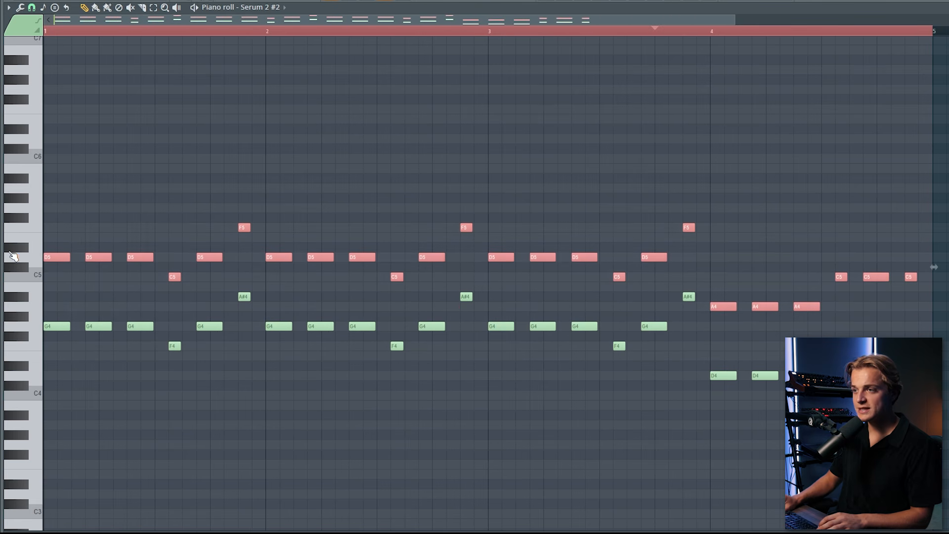
pyautogui.press('space')
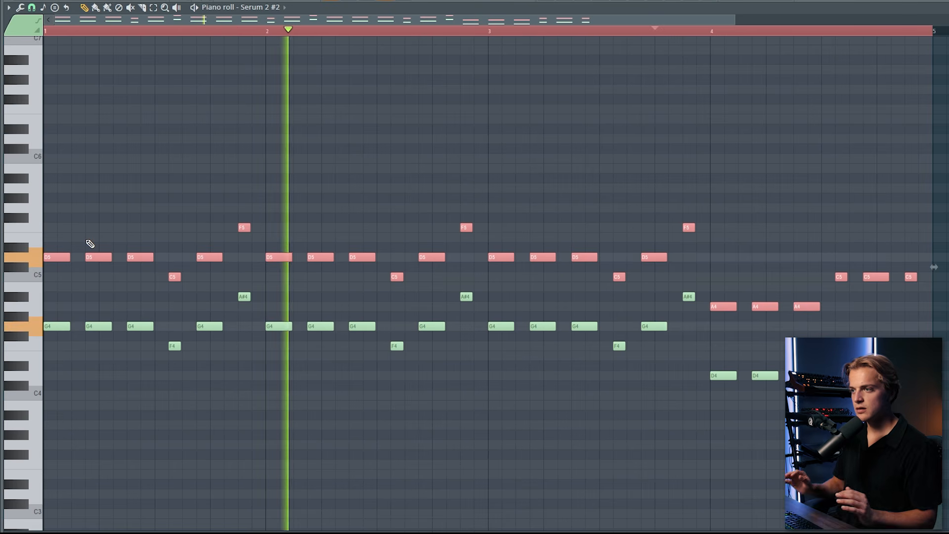
pyautogui.hotkey('ctrl', 'Down')
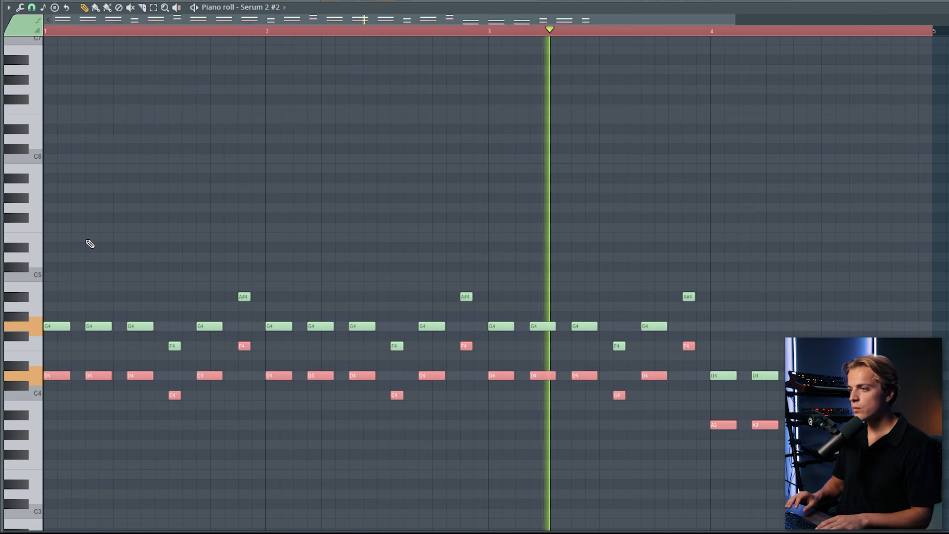
# Step: Raise the layered copy of the Organ Lead notes one octave and return to the playlist arrangement
pyautogui.hotkey('ctrl', 'Up')
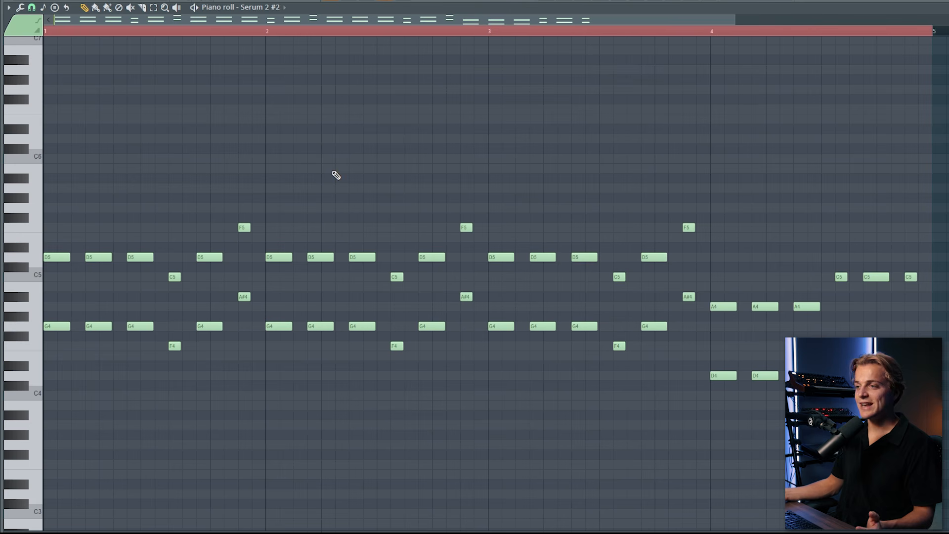
pyautogui.moveTo(50, 198); pyautogui.dragTo(23, 208)
pyautogui.rightClick(55, 207)
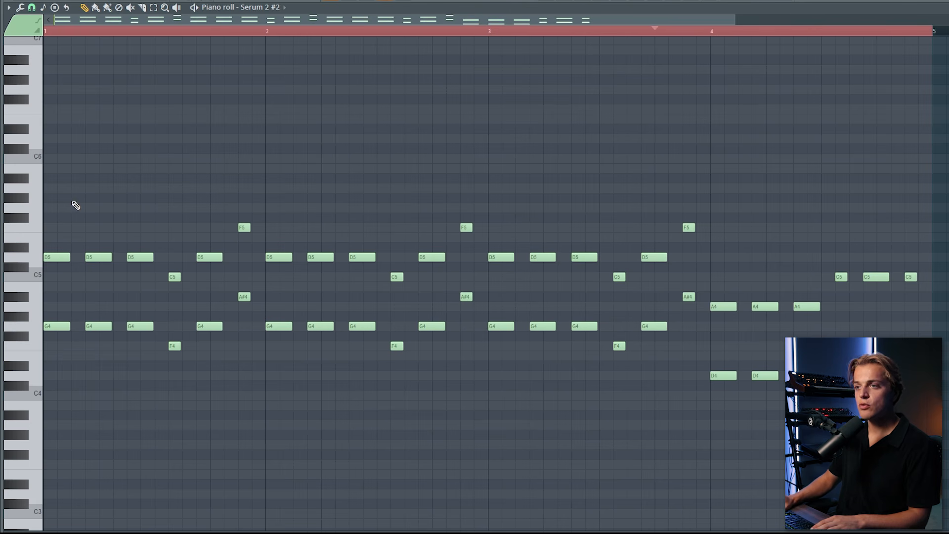
pyautogui.click(569, 3)
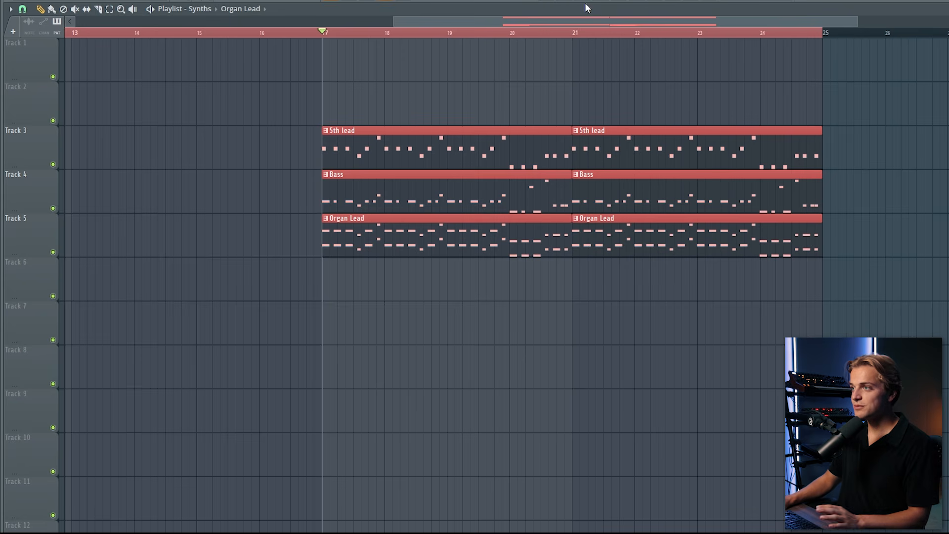
pyautogui.scroll(-1, 352, 117)
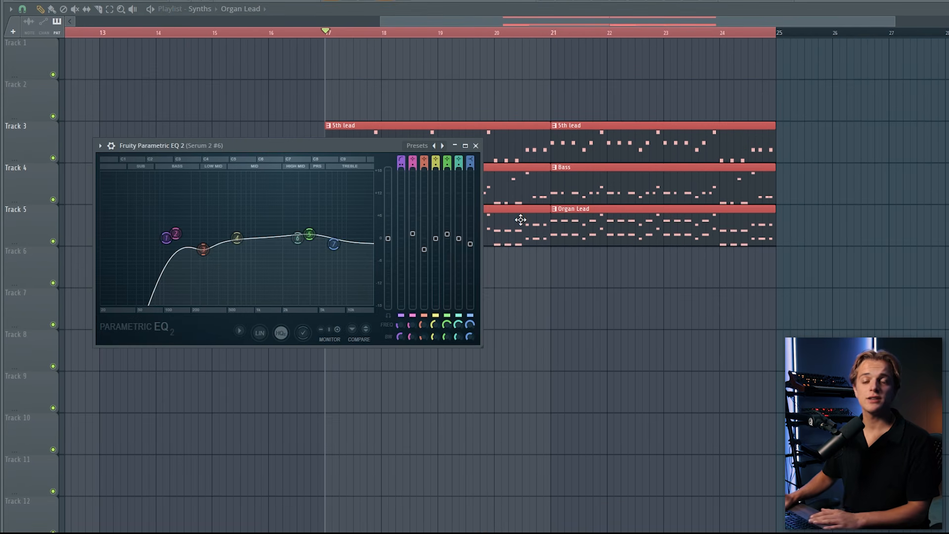
# Step: Examine the low-end band and overall curve of the Fruity Parametric EQ 2 on Serum 2 #6, then close it
pyautogui.moveTo(293, 158); pyautogui.dragTo(377, 252)
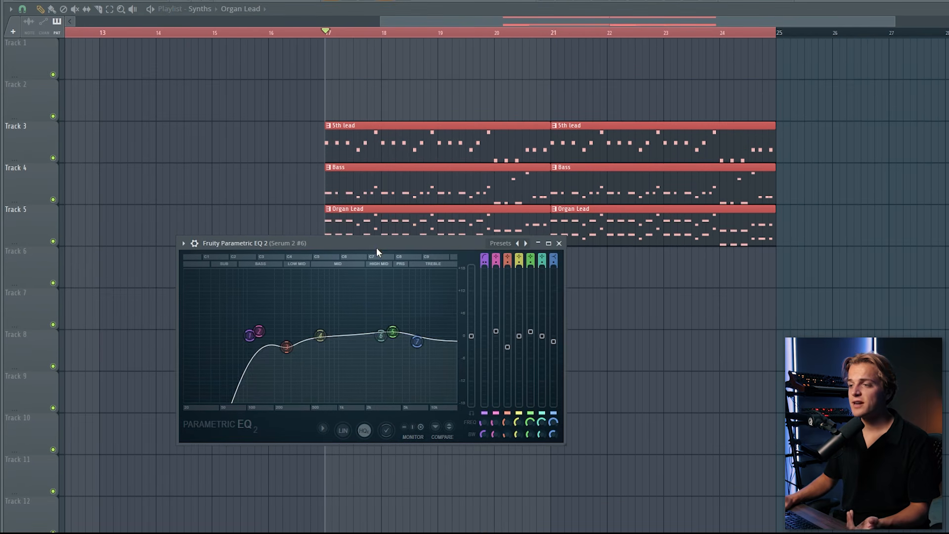
pyautogui.click(250, 336)
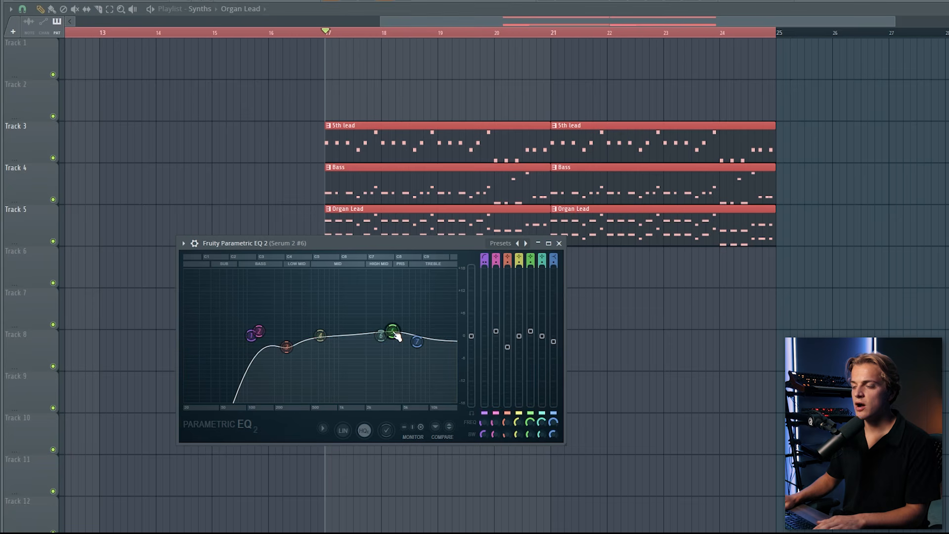
pyautogui.click(559, 243)
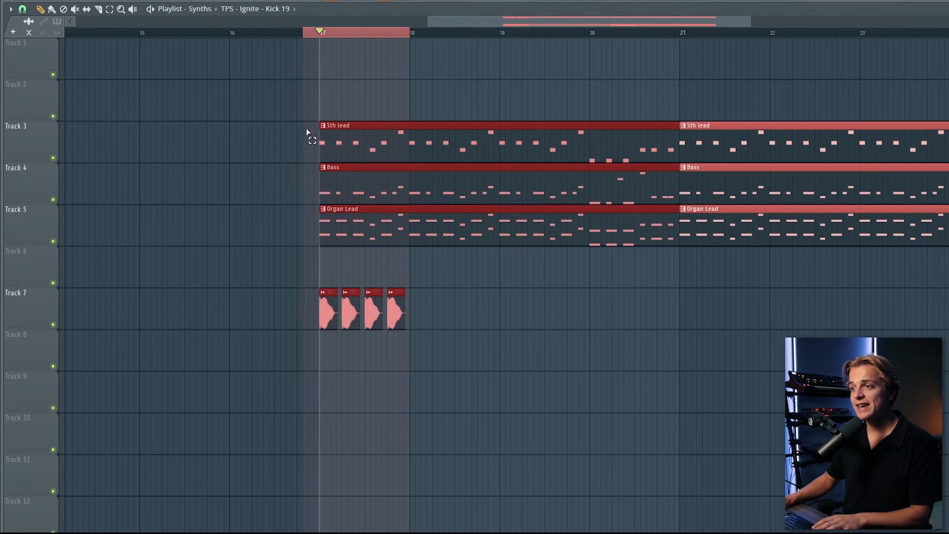
# Step: Duplicate the four TPS - Ignite - Kick 19 clips on Track 7 repeatedly to fill bars 17 through 24
pyautogui.moveTo(286, 290); pyautogui.dragTo(395, 336)
pyautogui.hotkey('ctrl', 'b')
pyautogui.hotkey('ctrl', 'b')
pyautogui.hotkey('ctrl', 'b')
pyautogui.hotkey('ctrl', 'b')
pyautogui.hotkey('ctrl', 'b')
pyautogui.hotkey('ctrl', 'b')
pyautogui.hotkey('ctrl', 'b')
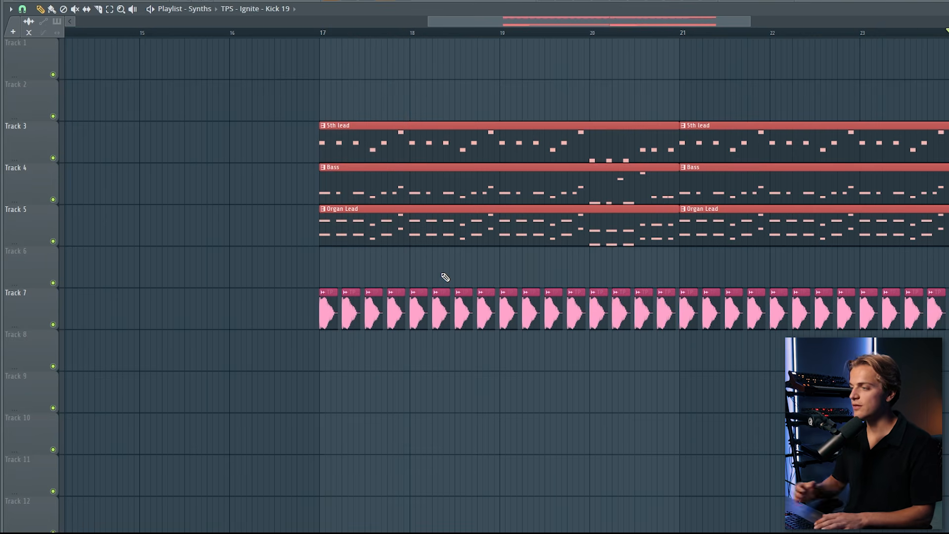
# Step: Set the playback position at bar 17 and listen to the arrangement with the leads, bass and kicks together
pyautogui.hotkey('ctrl', 'a')
pyautogui.click(324, 33)
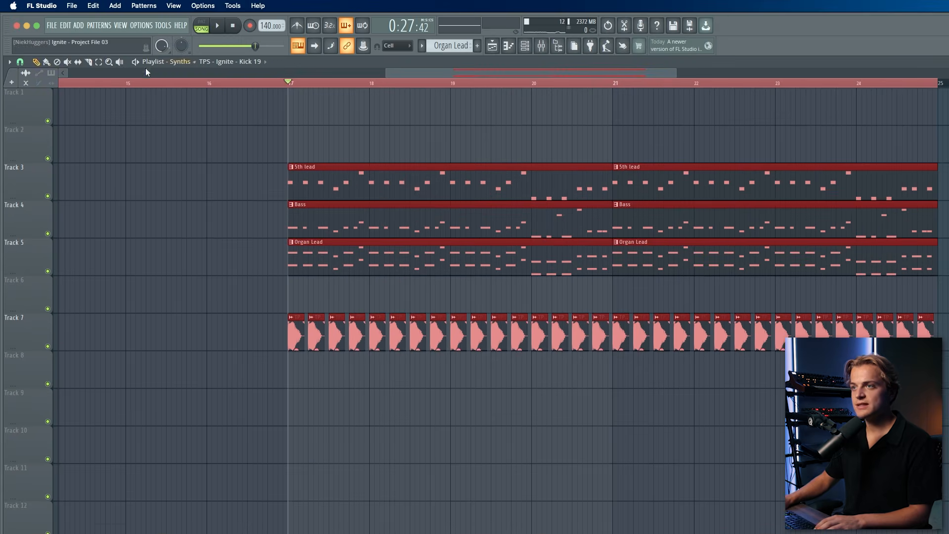
pyautogui.hotkey('ctrl', 'd')
pyautogui.press('space')
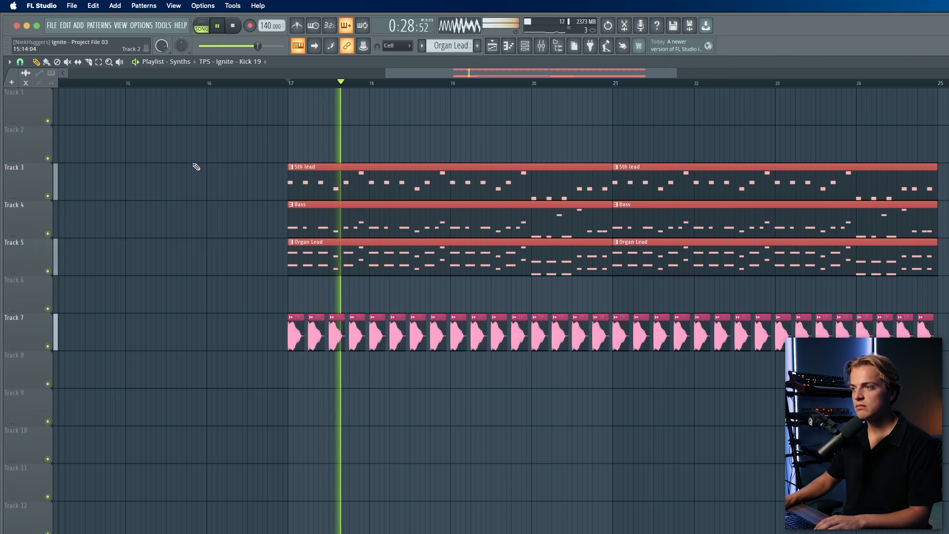
pyautogui.scroll(-4, 200, 168)
pyautogui.scroll(-3, 415, 248)
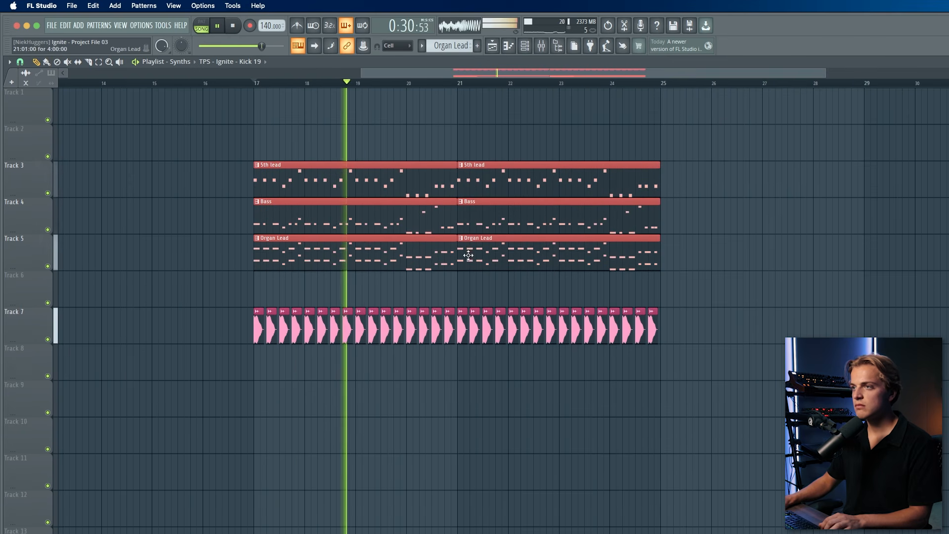
pyautogui.scroll(2, 416, 248)
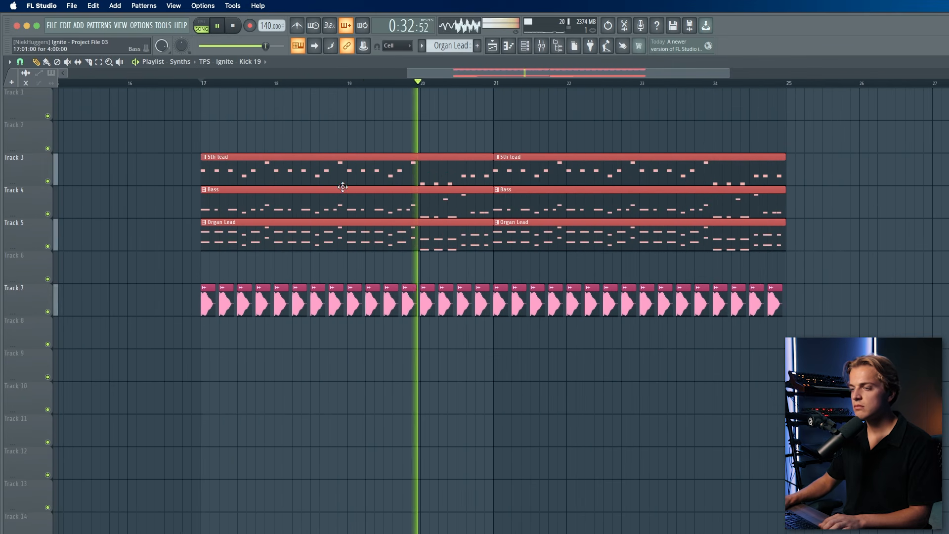
pyautogui.press('space')
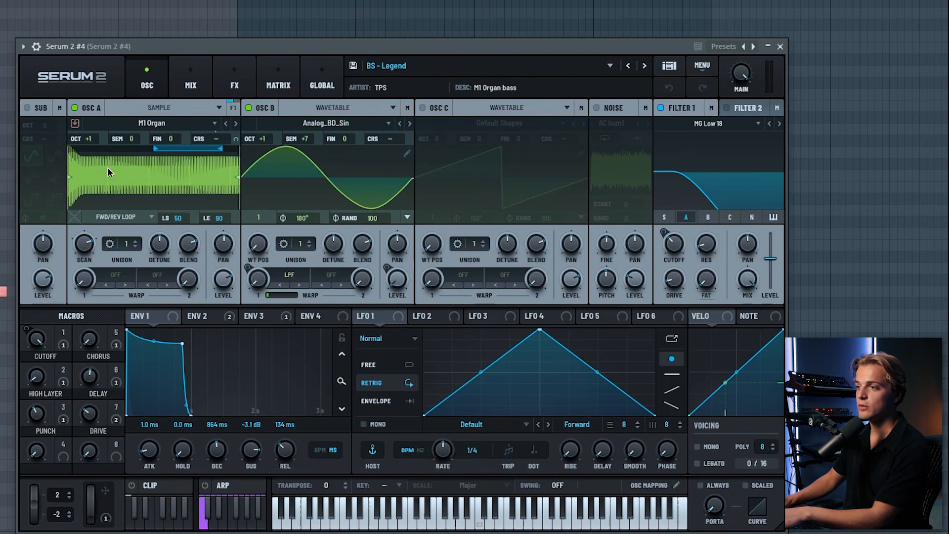
# Step: Examine envelopes 2 and 3 and the effects chain of the BS - Legend preset in Serum 2 #4, then close it
pyautogui.click(213, 316)
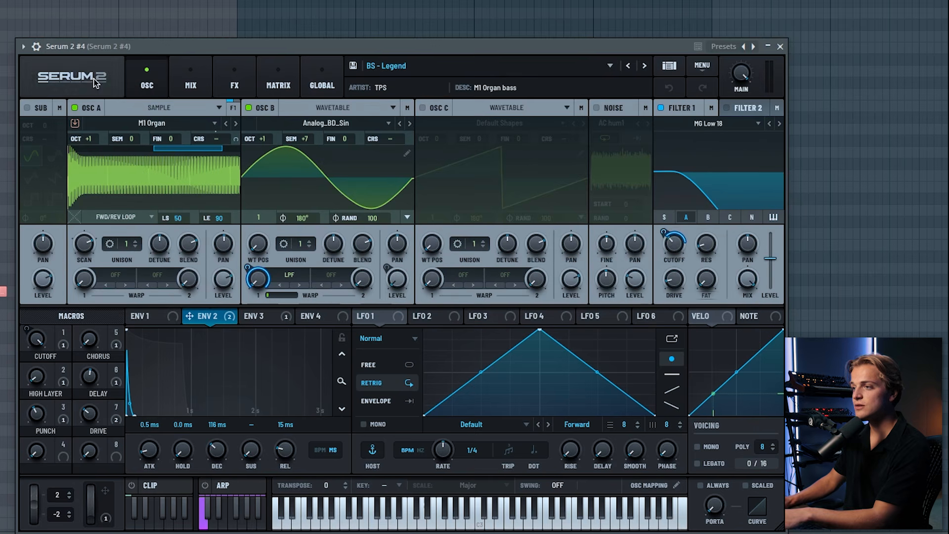
pyautogui.click(272, 322)
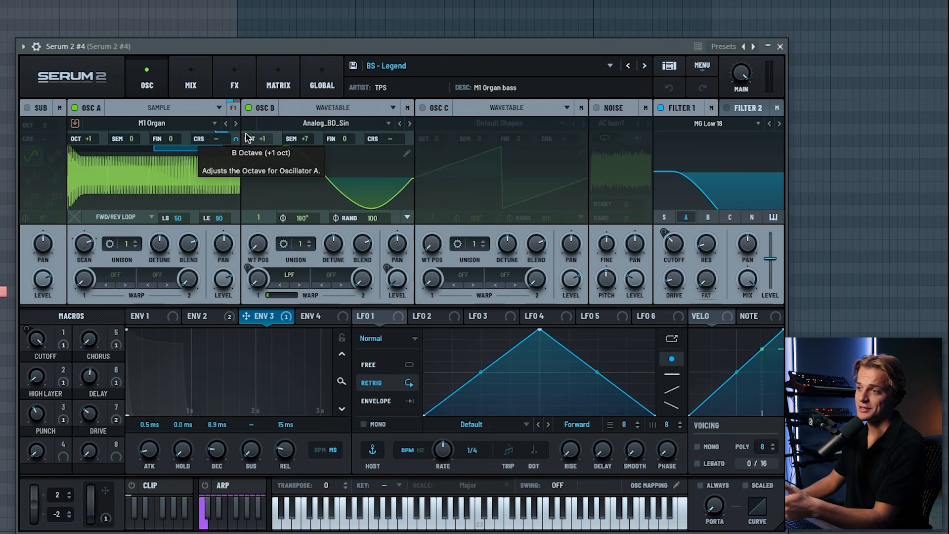
pyautogui.click(220, 66)
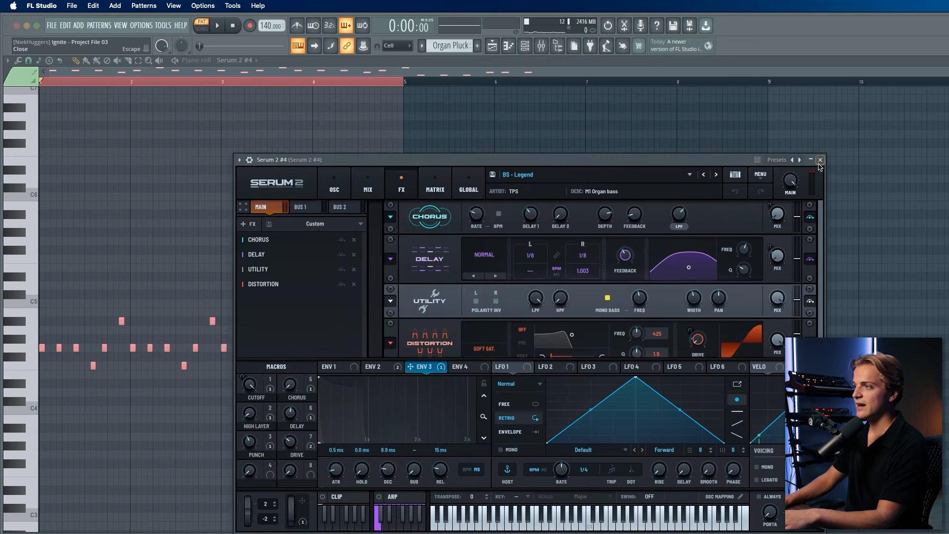
pyautogui.click(780, 46)
# Step: Raise all Organ Pluck notes one octave and play the pattern
pyautogui.click(424, 323)
pyautogui.scroll(2, 424, 322)
pyautogui.press('super+a')
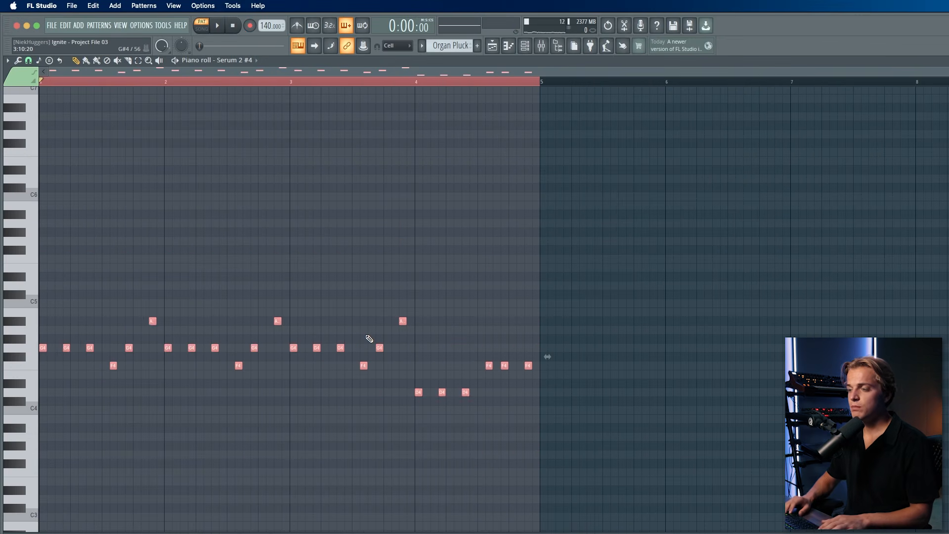
pyautogui.press('super+Up')
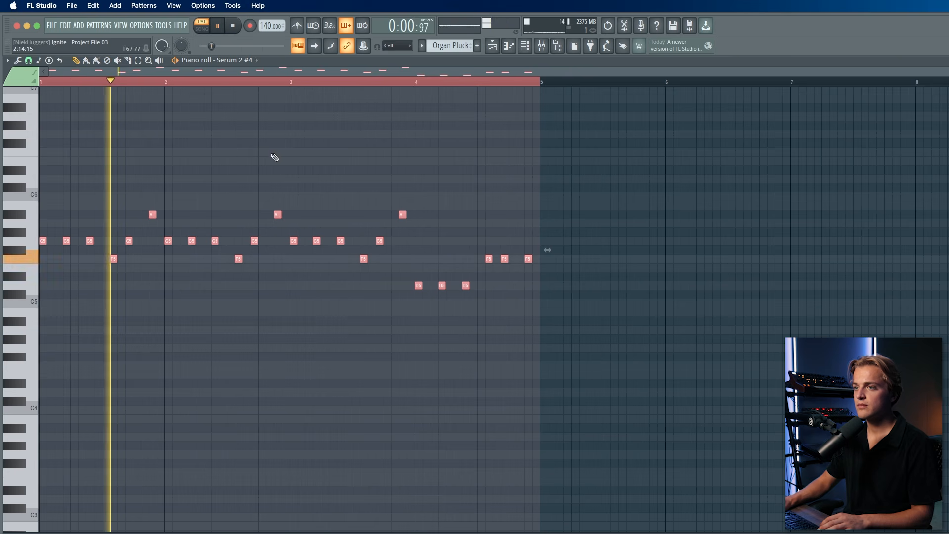
pyautogui.press('space')
# Step: Place the Organ Pluck pattern on Track 6 at bar 17 and play it with only the Bass track audible alongside
pyautogui.click(493, 48)
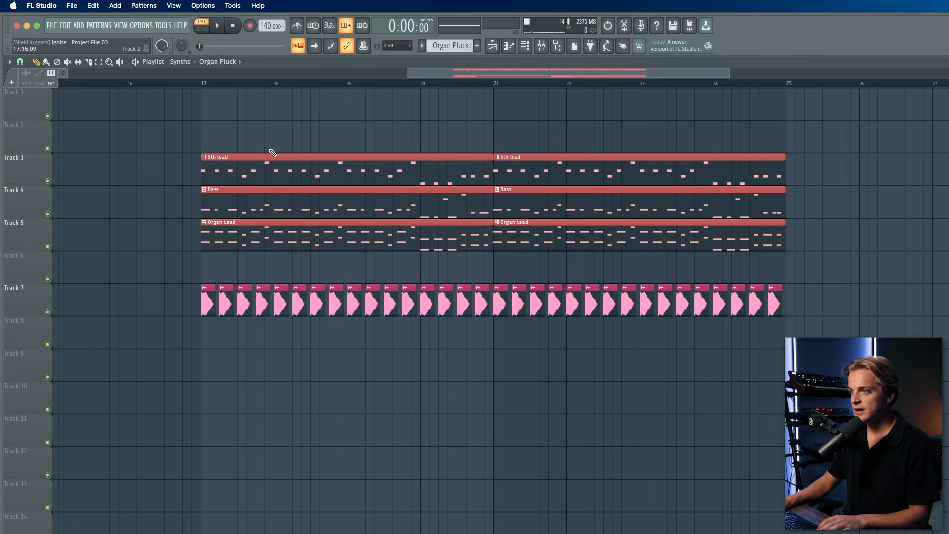
pyautogui.moveTo(202, 138); pyautogui.dragTo(210, 266)
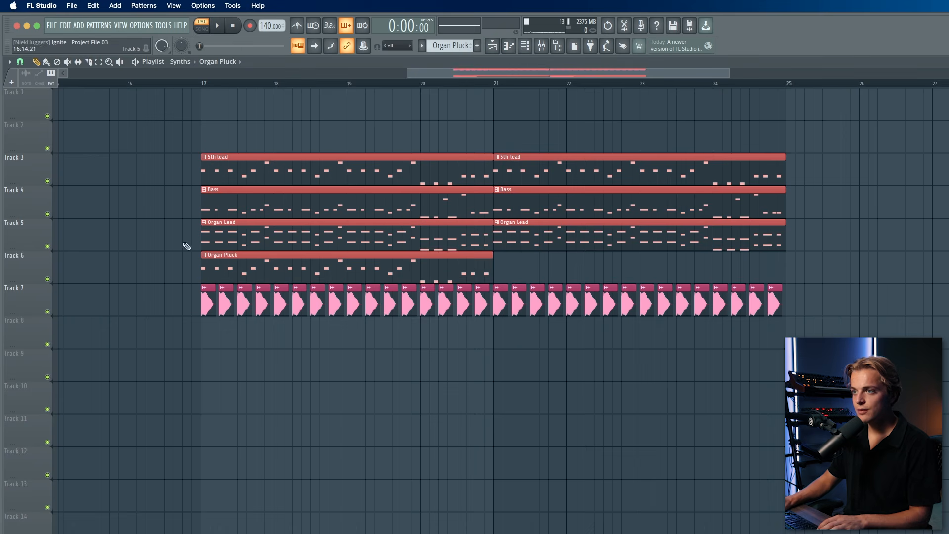
pyautogui.rightClick(47, 214)
pyautogui.click(48, 279)
pyautogui.click(47, 246)
pyautogui.click(47, 246)
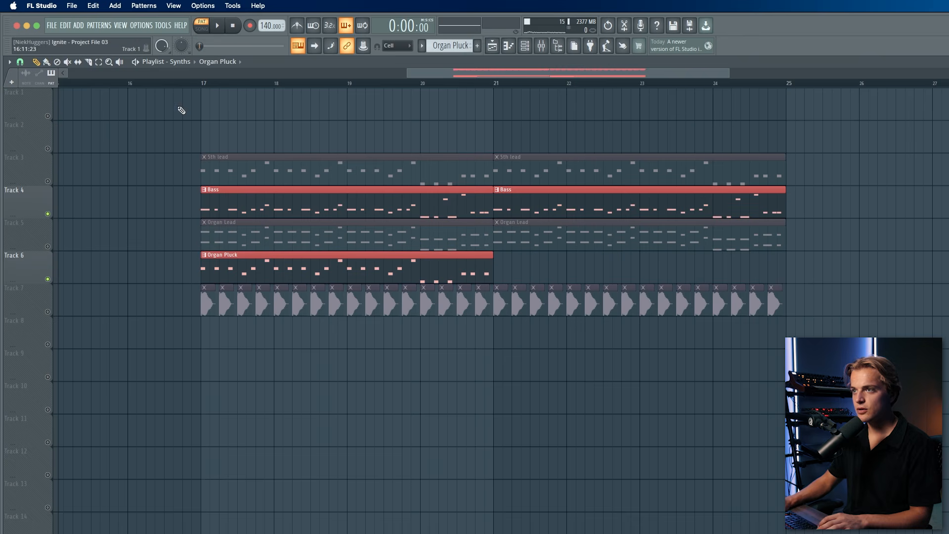
pyautogui.press('space')
# Step: In the Organ Pluck pattern, delete the first and third G5 and the F5 in bars 1–3, plus bar 4's first D5 and F5
pyautogui.doubleClick(252, 266)
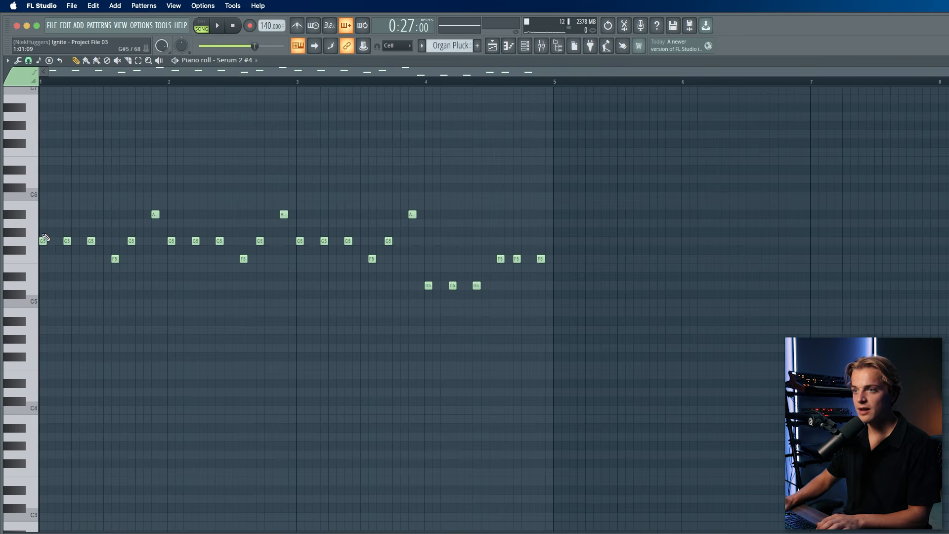
pyautogui.press('space')
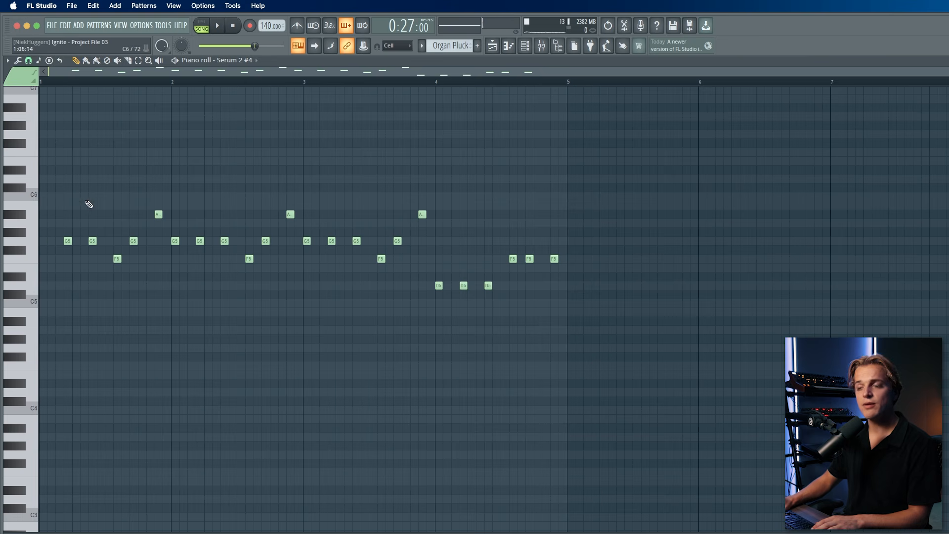
pyautogui.press('space')
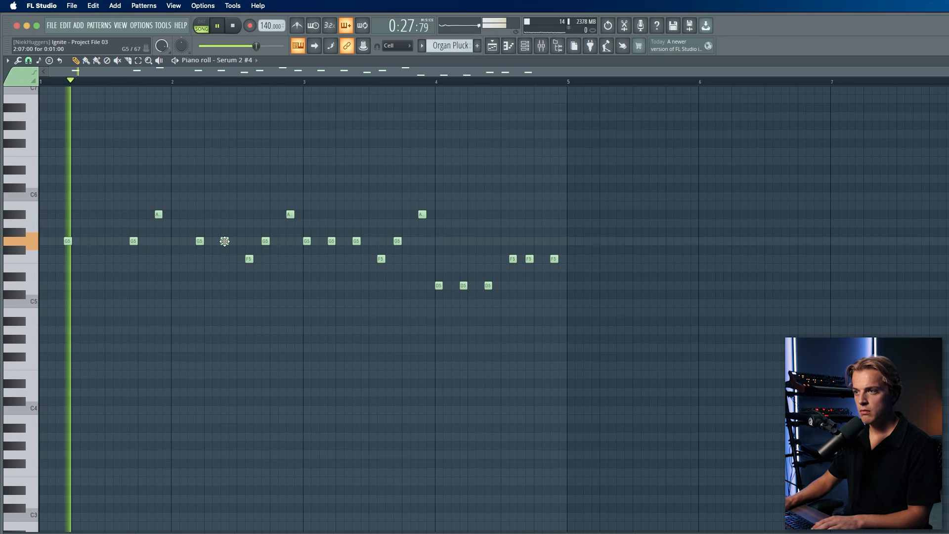
pyautogui.rightClick(224, 241)
pyautogui.rightClick(249, 259)
pyautogui.rightClick(307, 240)
pyautogui.rightClick(356, 241)
pyautogui.rightClick(381, 258)
pyautogui.rightClick(439, 285)
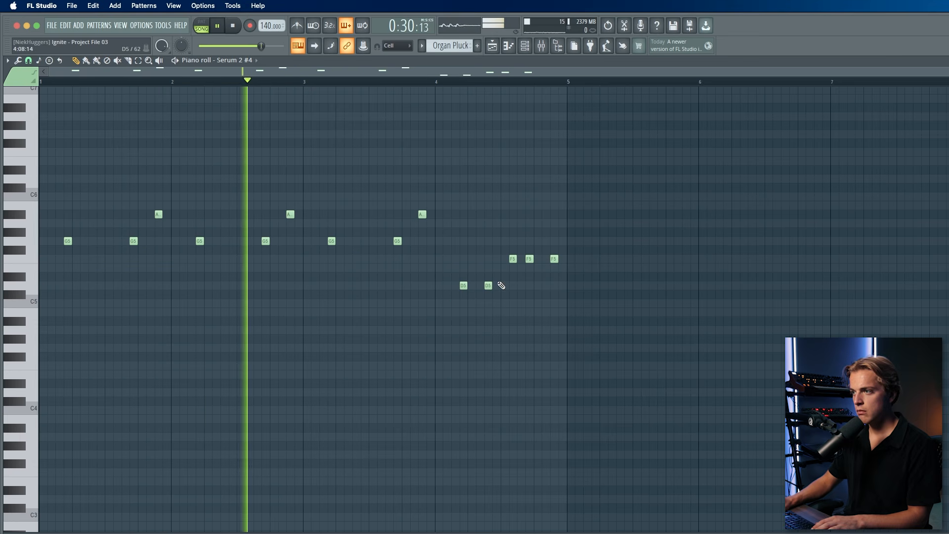
pyautogui.rightClick(513, 259)
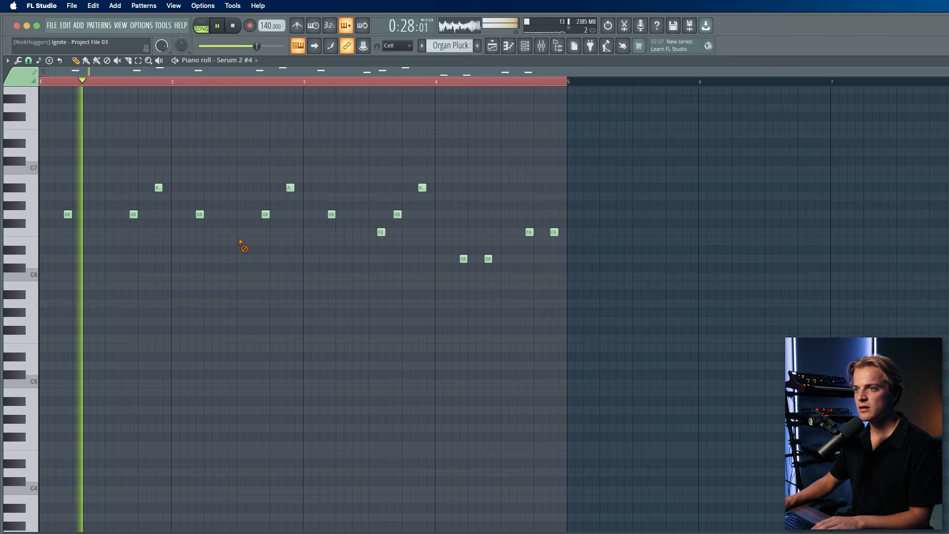
# Step: Stop playback and lower all Organ Pluck notes one octave
pyautogui.press('space')
pyautogui.press('super+a')
pyautogui.press('super+Down')
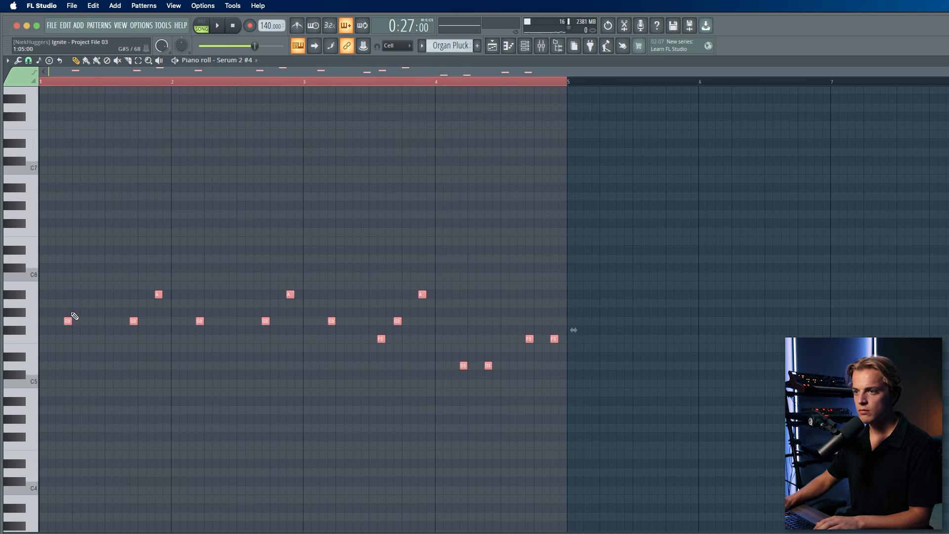
pyautogui.press('super+d')
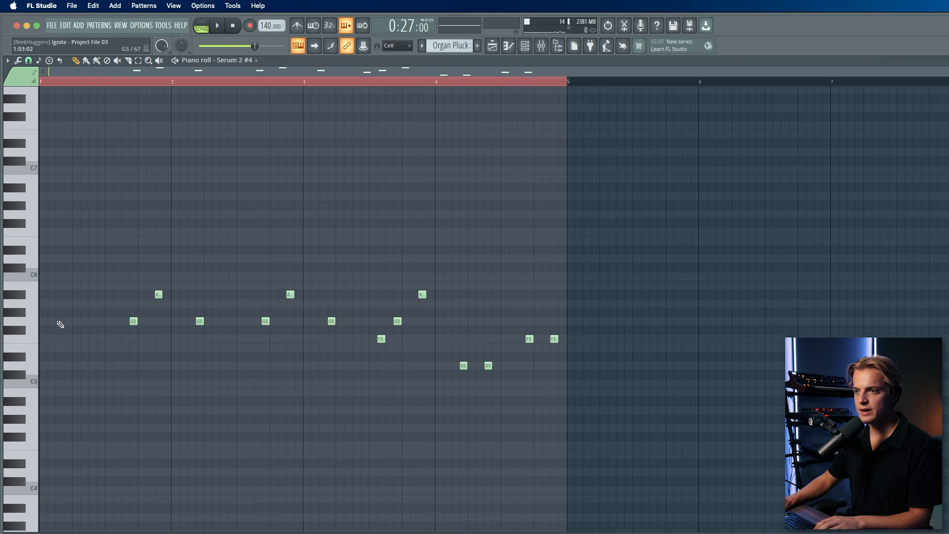
# Step: Rework bar 1 of the Organ Pluck with G5 notes on steps 3 and 8, trying the next G5 on step 11 before deleting it
pyautogui.click(100, 322)
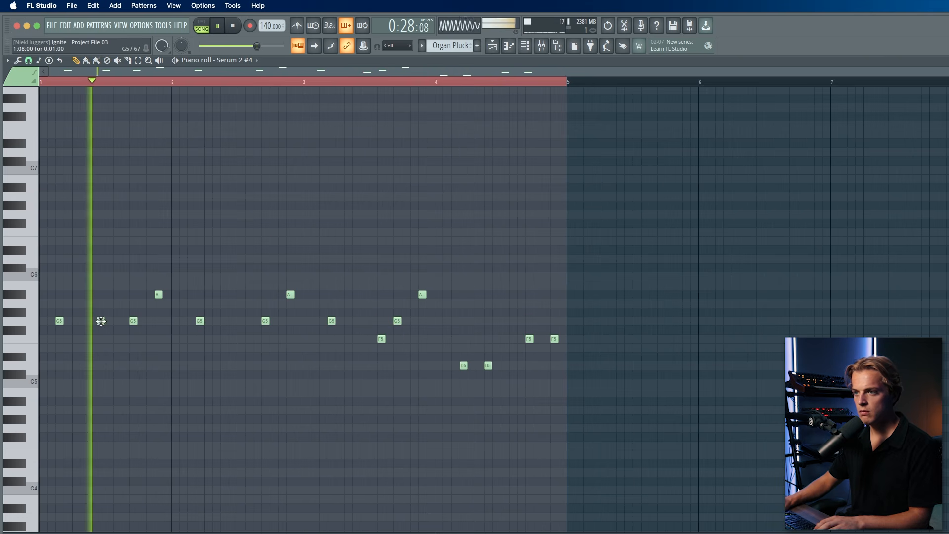
pyautogui.press('space')
pyautogui.press('space')
pyautogui.moveTo(134, 321); pyautogui.dragTo(126, 321)
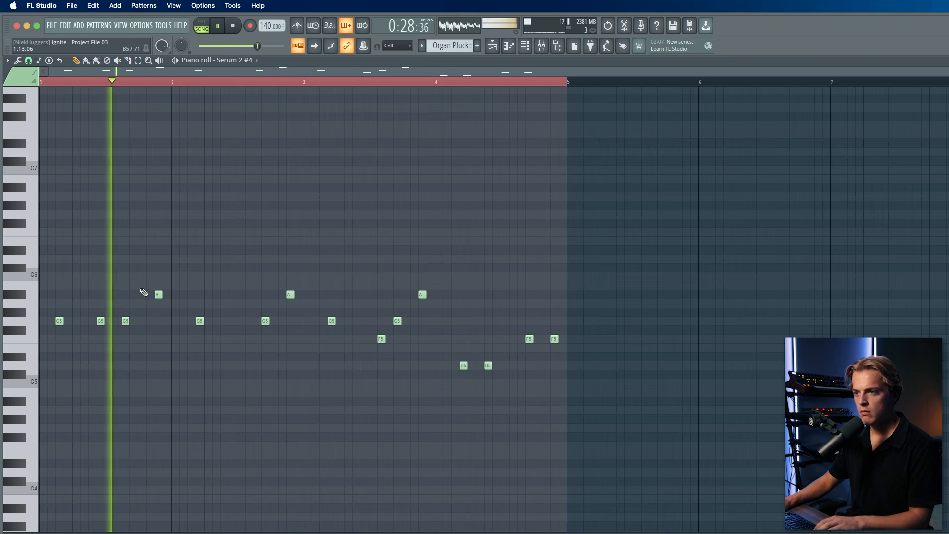
pyautogui.press('space')
pyautogui.rightClick(125, 321)
# Step: Repeat the rhythm in bar 2 of the Organ Pluck by replacing its first G5 with G5 notes on steps 3 and 8
pyautogui.rightClick(200, 321)
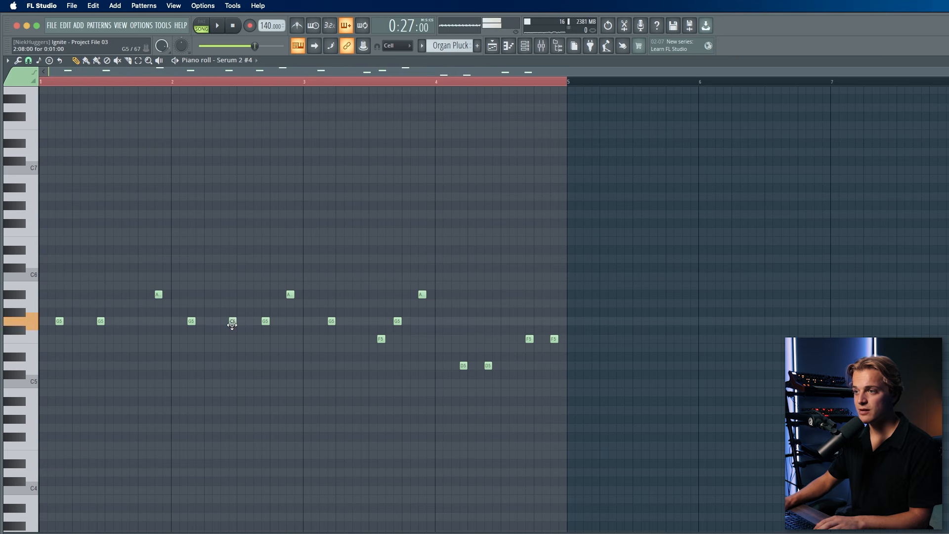
pyautogui.moveTo(263, 246); pyautogui.dragTo(295, 345)
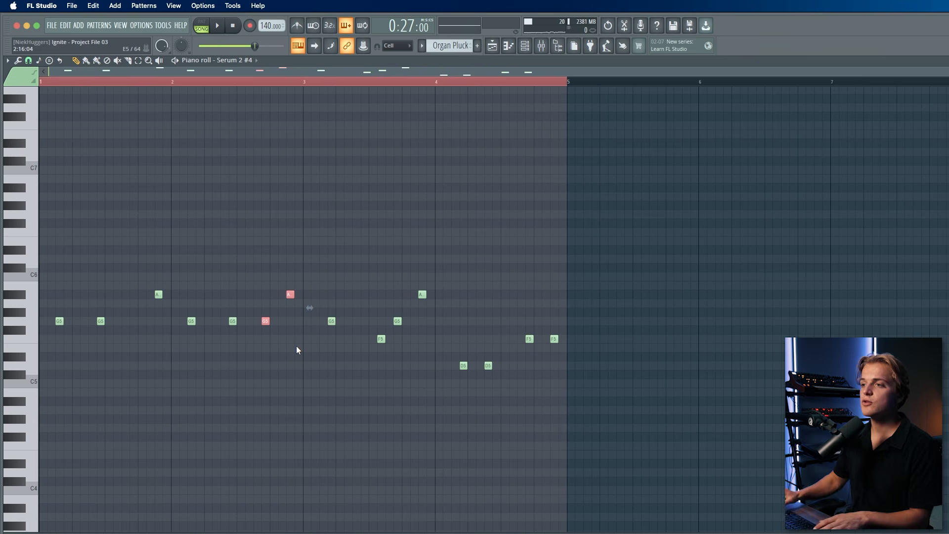
pyautogui.keyDown('super'); pyautogui.click(296, 347); pyautogui.keyUp('super')
pyautogui.scroll(2, 35, 386)
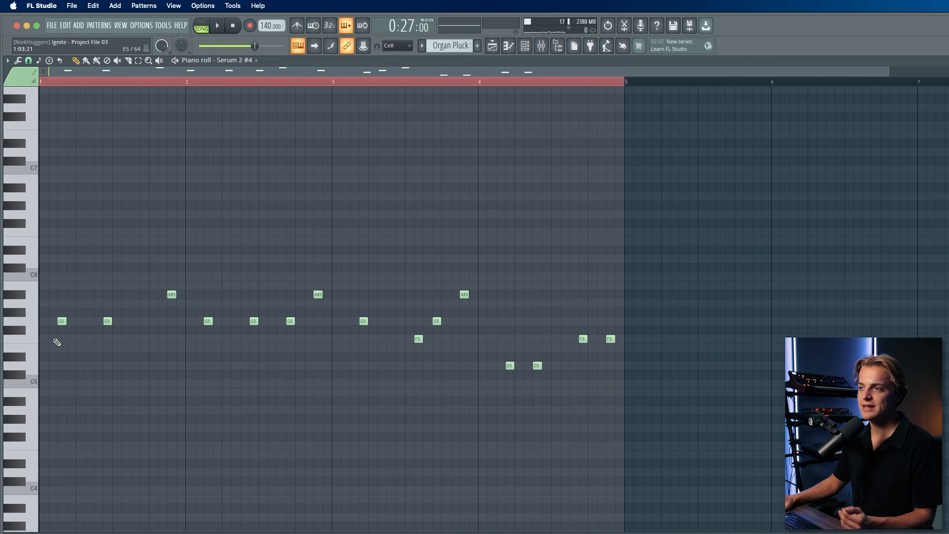
# Step: Duplicate the Organ Pluck notes from bar 2 into bar 3 and play the pattern
pyautogui.moveTo(188, 257); pyautogui.dragTo(324, 362)
pyautogui.moveTo(182, 82); pyautogui.dragTo(13, 183)
pyautogui.press('super+b')
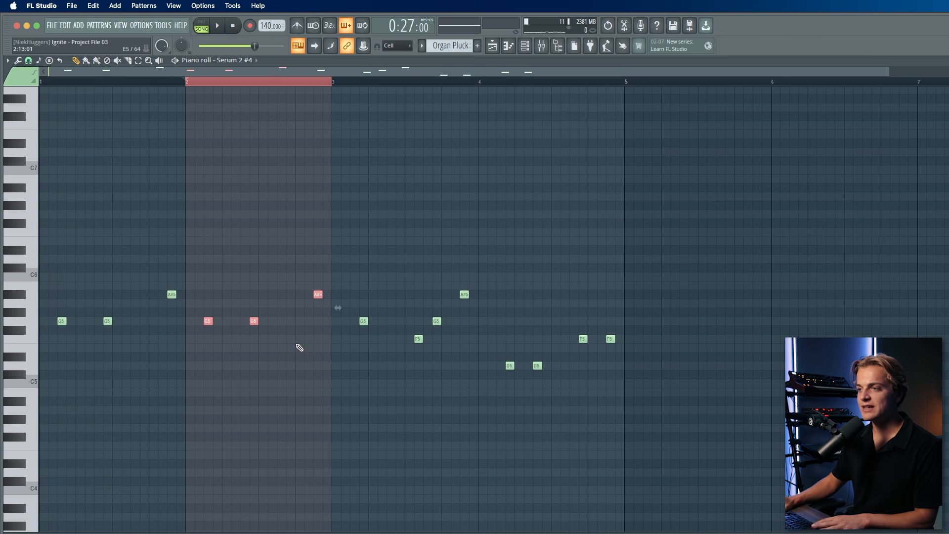
pyautogui.press('space')
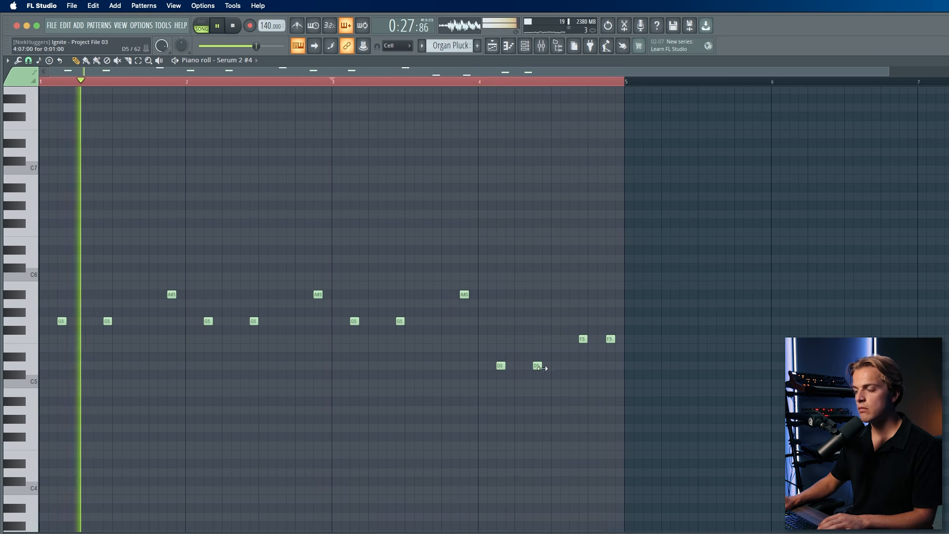
# Step: In bar 4 of the Organ Pluck, move the second D5 one step later and delete the first F5; place its clip at bar 21
pyautogui.moveTo(537, 366); pyautogui.dragTo(546, 367)
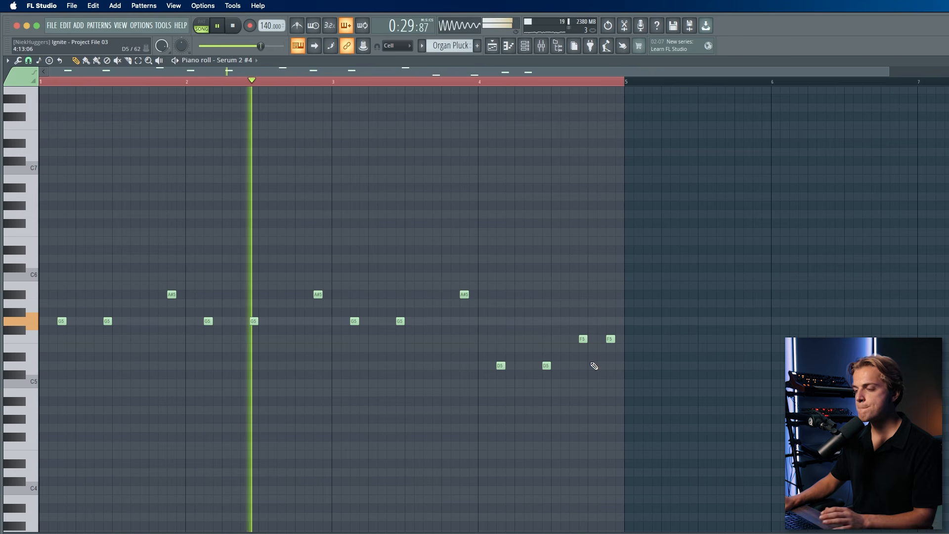
pyautogui.rightClick(581, 339)
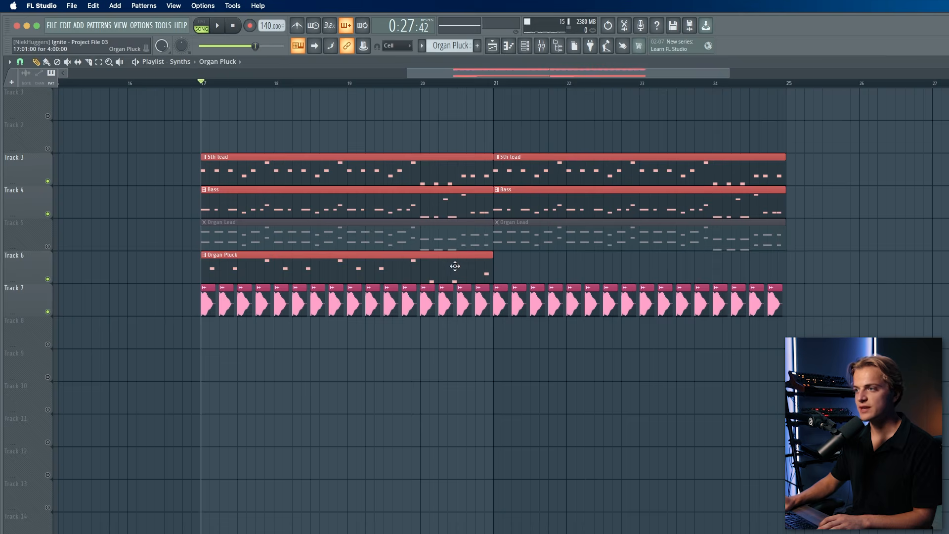
pyautogui.click(501, 271)
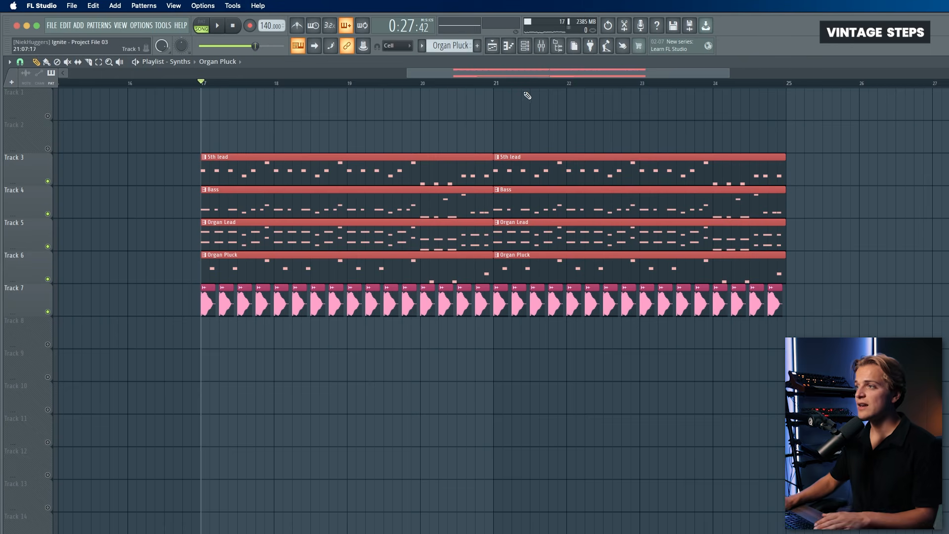
# Step: Inspect the sampler settings of the Stab 13 Cmin and Stab 08 Cmin channels
pyautogui.click(525, 45)
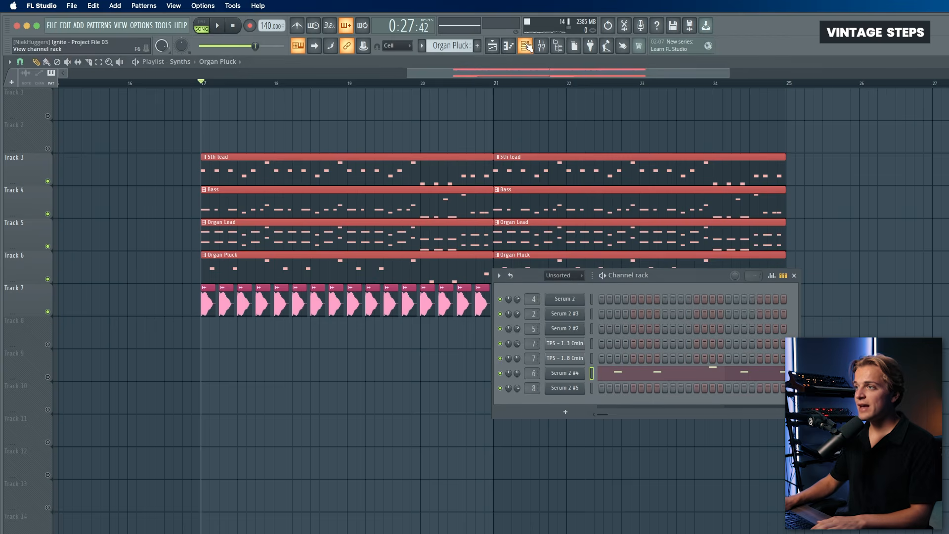
pyautogui.click(583, 346)
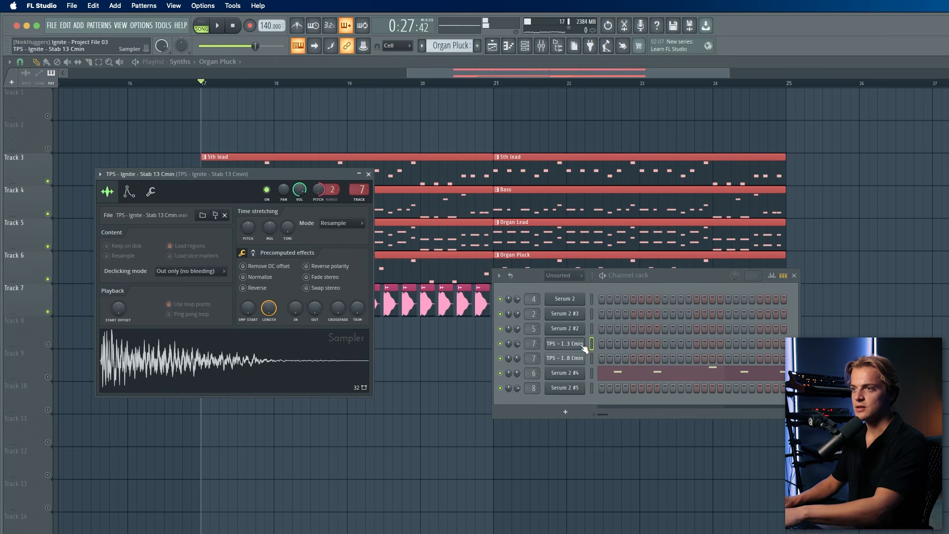
pyautogui.click(583, 357)
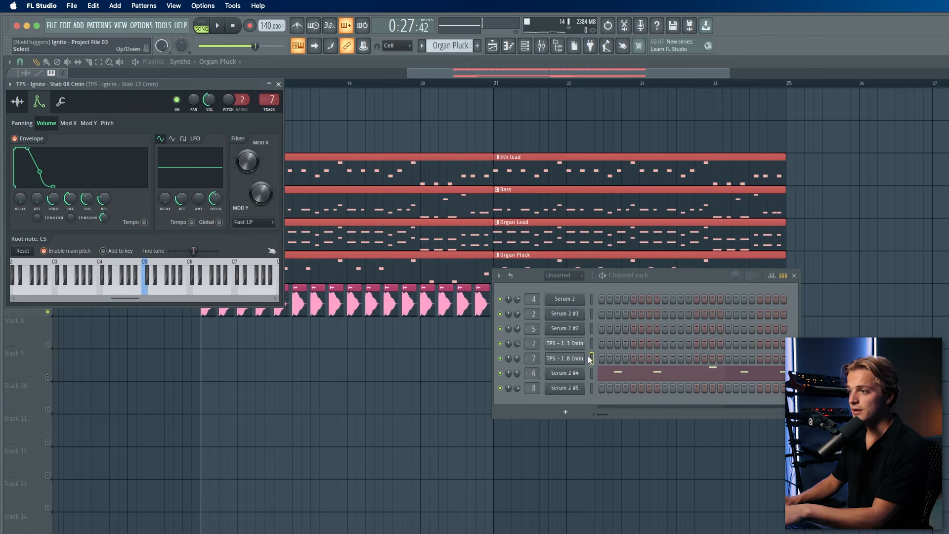
pyautogui.click(18, 102)
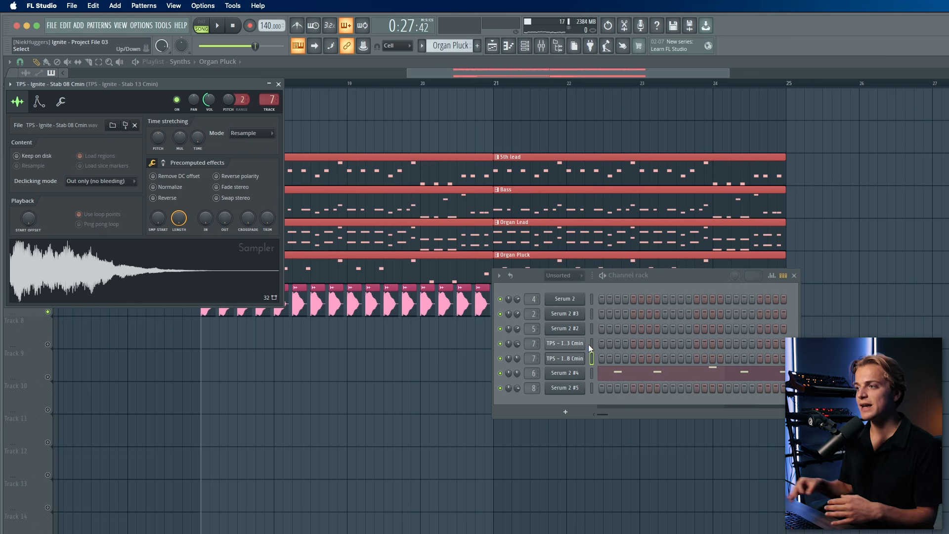
pyautogui.click(279, 85)
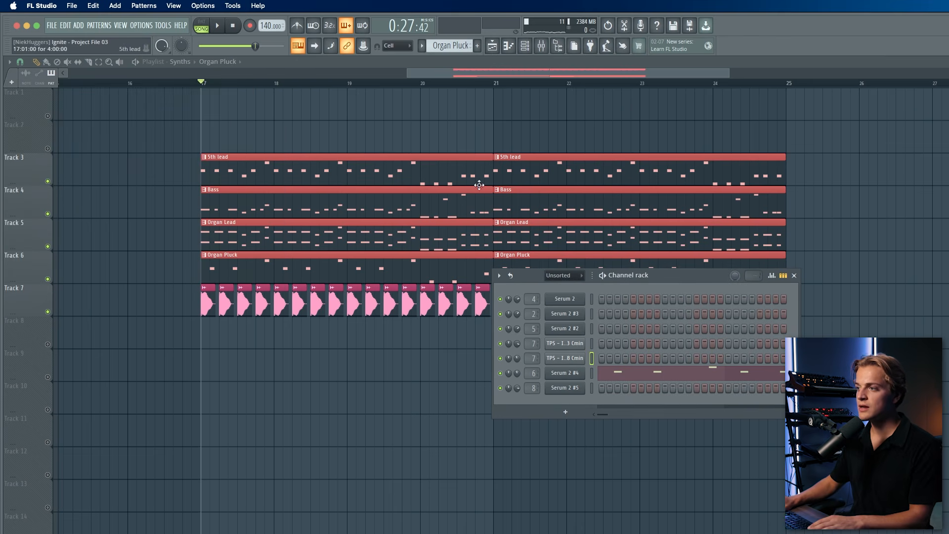
# Step: Switch to the Sequence pattern and paste the copied melody notes into the Stab 13 Cmin channel's piano roll
pyautogui.moveTo(450, 46)
pyautogui.mouseDown()
pyautogui.moveTo(451, 32)
pyautogui.moveTo(450, 53)
pyautogui.moveTo(447, 44)
pyautogui.mouseUp()
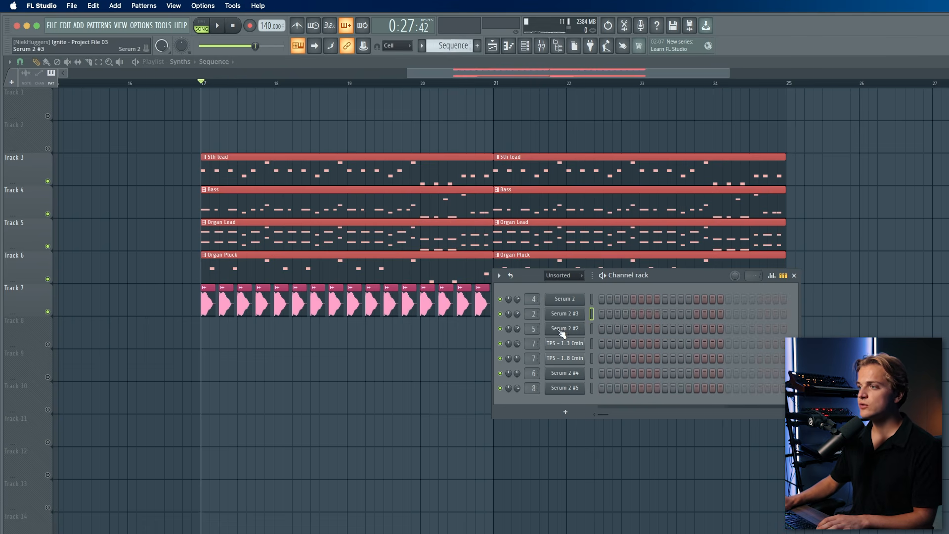
pyautogui.rightClick(594, 349)
pyautogui.click(597, 345)
pyautogui.click(522, 49)
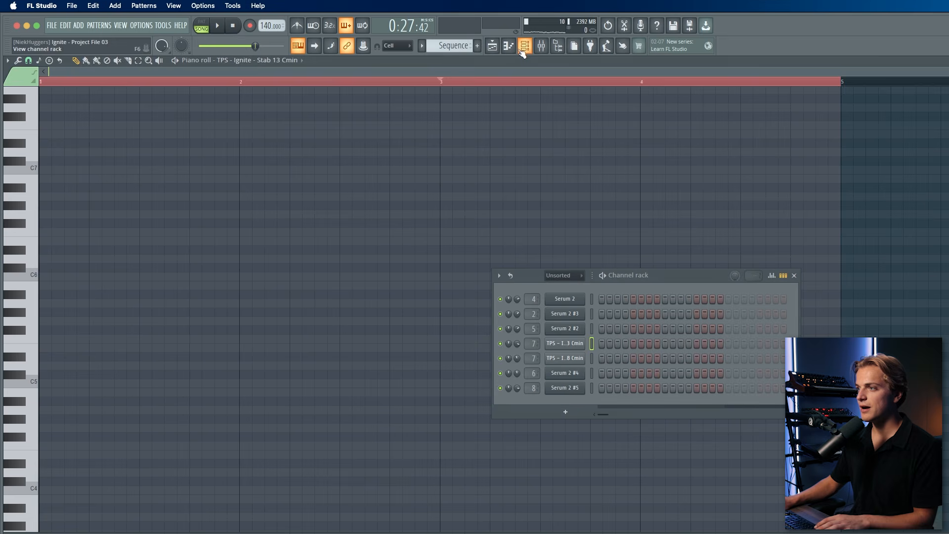
pyautogui.hotkey('ctrl', 'v')
# Step: Solo the Stab 13 channel in pattern playback mode and raise all its notes one octave
pyautogui.rightClick(500, 343)
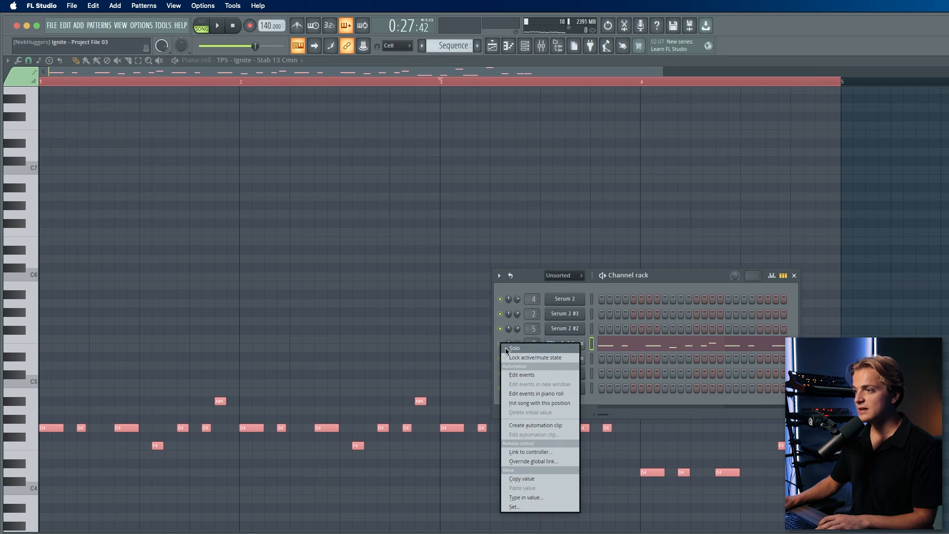
pyautogui.click(510, 348)
pyautogui.click(202, 23)
pyautogui.rightClick(248, 289)
pyautogui.press('super+a')
pyautogui.press('super+Up')
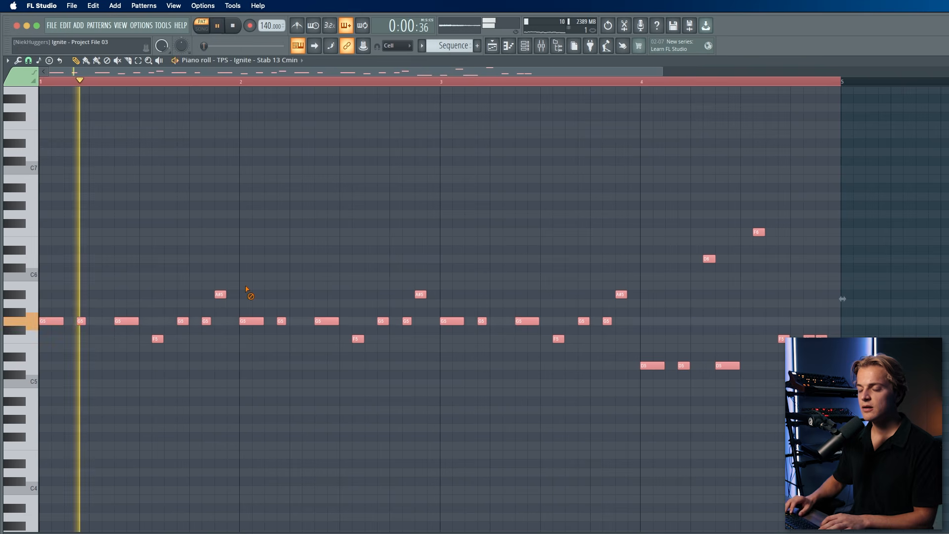
pyautogui.press('super+Down')
pyautogui.press('super+Up')
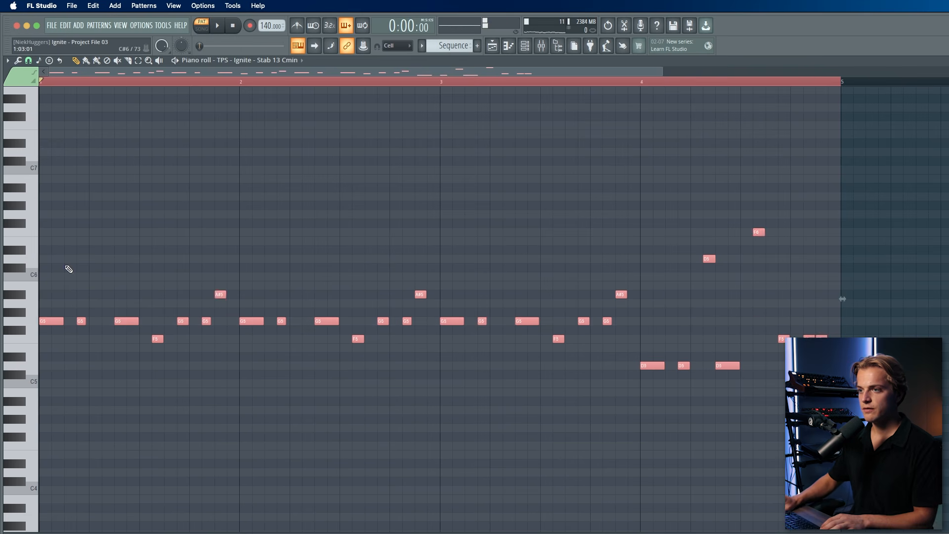
# Step: Delete every Stab 13 note in bars 1 to 3 except the opening G5 of each bar
pyautogui.moveTo(72, 248); pyautogui.dragTo(217, 378)
pyautogui.moveTo(213, 289); pyautogui.dragTo(228, 306)
pyautogui.press('Delete')
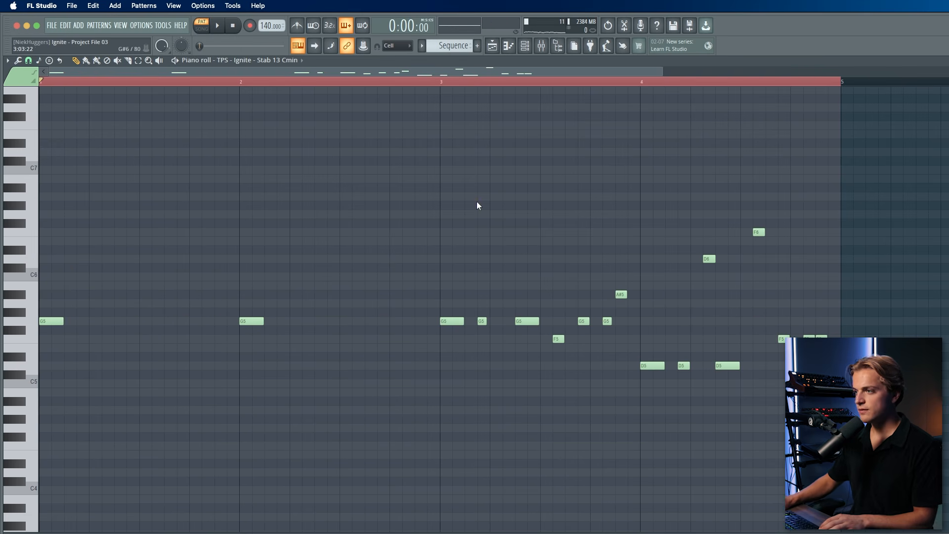
pyautogui.moveTo(477, 203); pyautogui.dragTo(626, 449)
pyautogui.press('Delete')
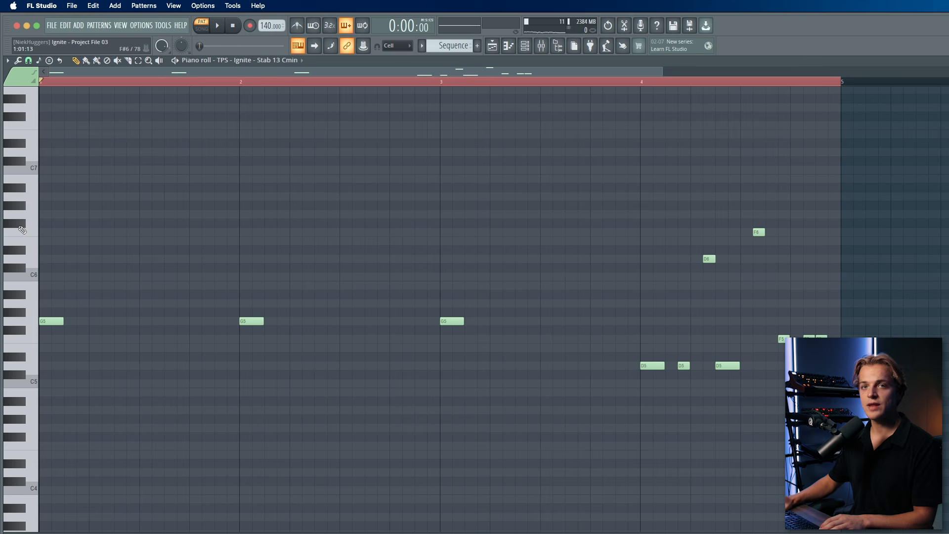
# Step: Thin out bar 4 of the Stab 13 part during playback by deleting the second D5, the D6 and the third D5
pyautogui.press('space')
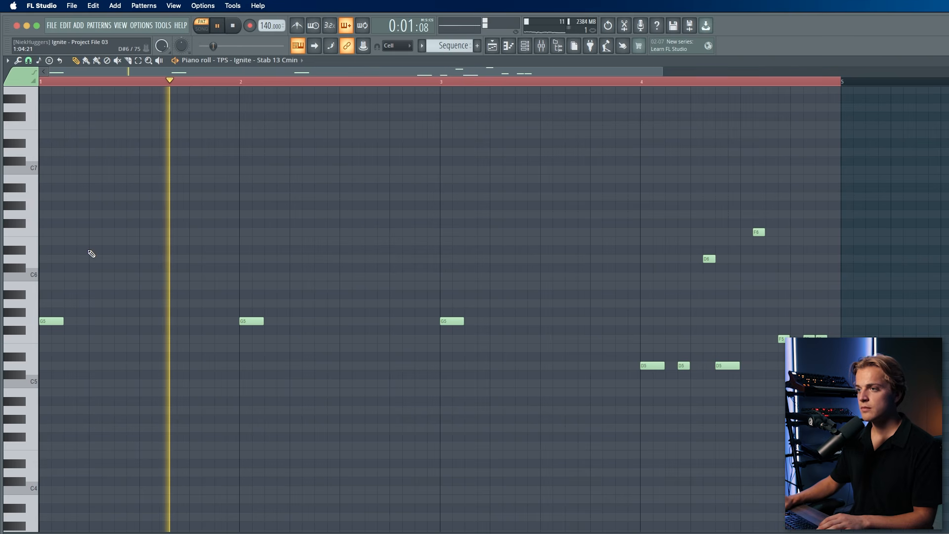
pyautogui.rightClick(683, 366)
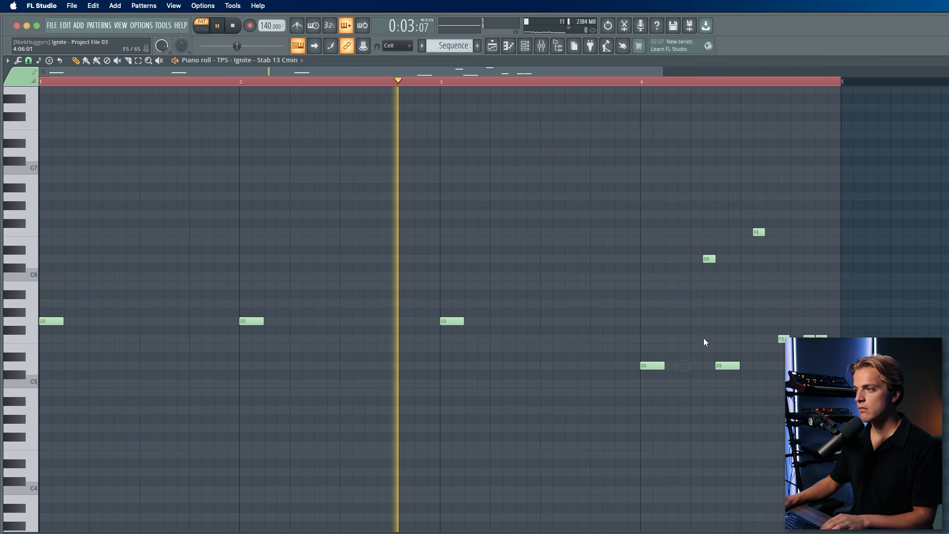
pyautogui.rightClick(709, 258)
pyautogui.rightClick(727, 365)
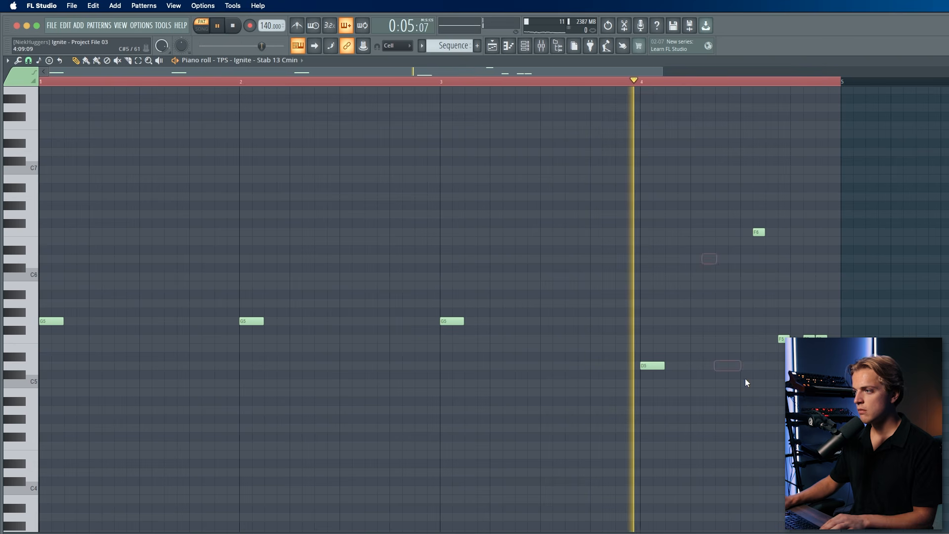
pyautogui.press('space')
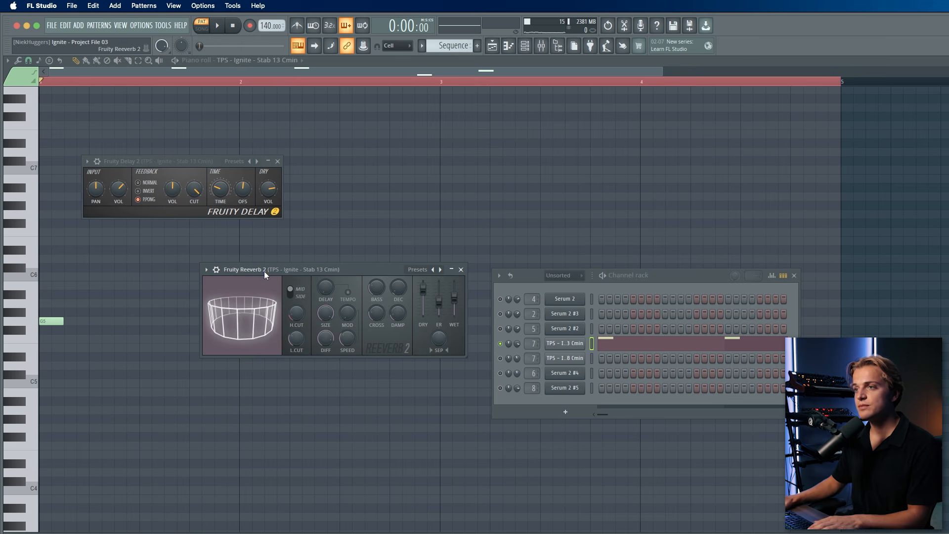
# Step: Copy the Stab 13 notes to the Stab 08 channel one octave lower and play both stabs together
pyautogui.click(590, 346)
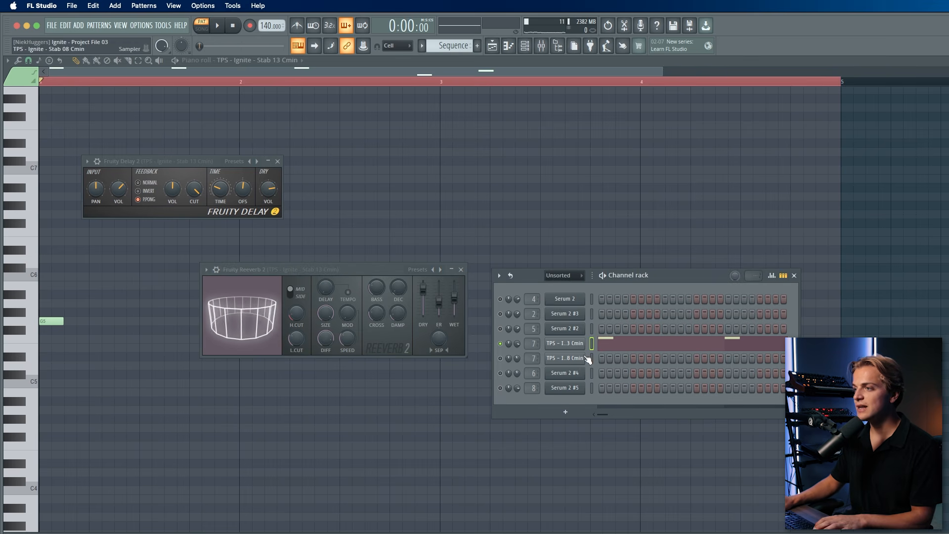
pyautogui.click(591, 358)
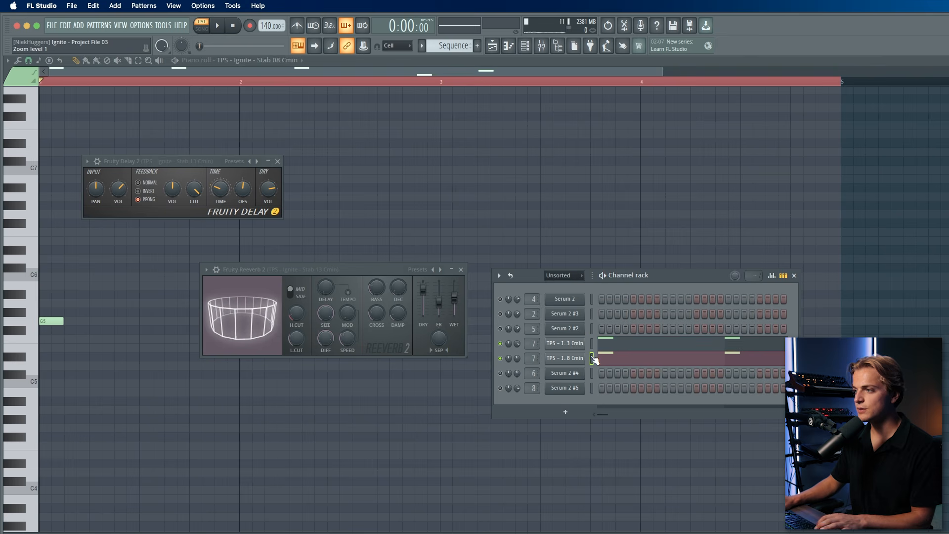
pyautogui.press('space')
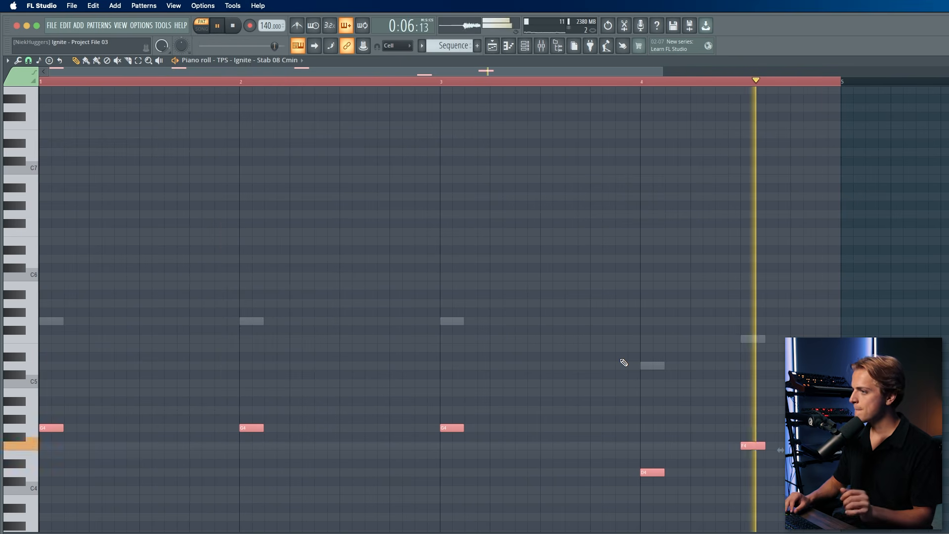
pyautogui.press('space')
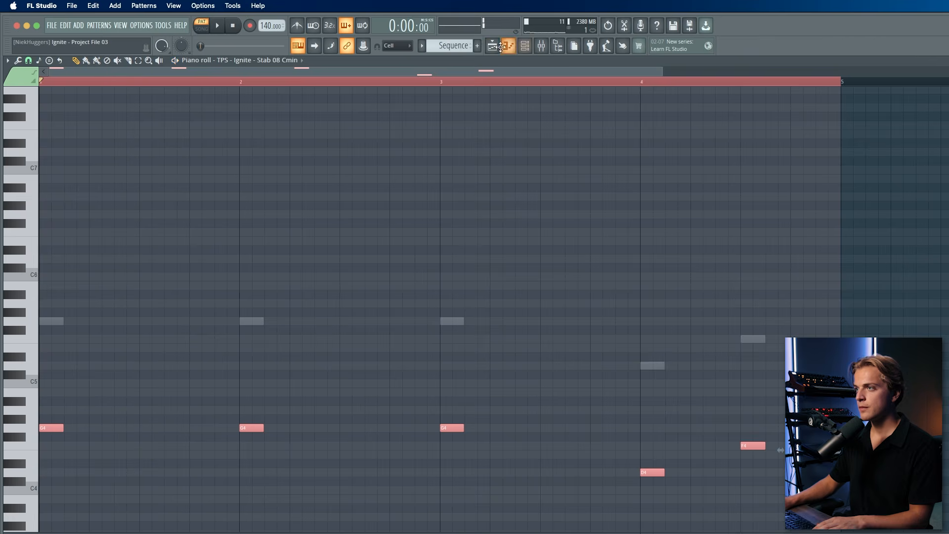
# Step: Move the notes of both stab channels from the Sequence pattern into the Stab pattern
pyautogui.click(498, 46)
pyautogui.click(525, 46)
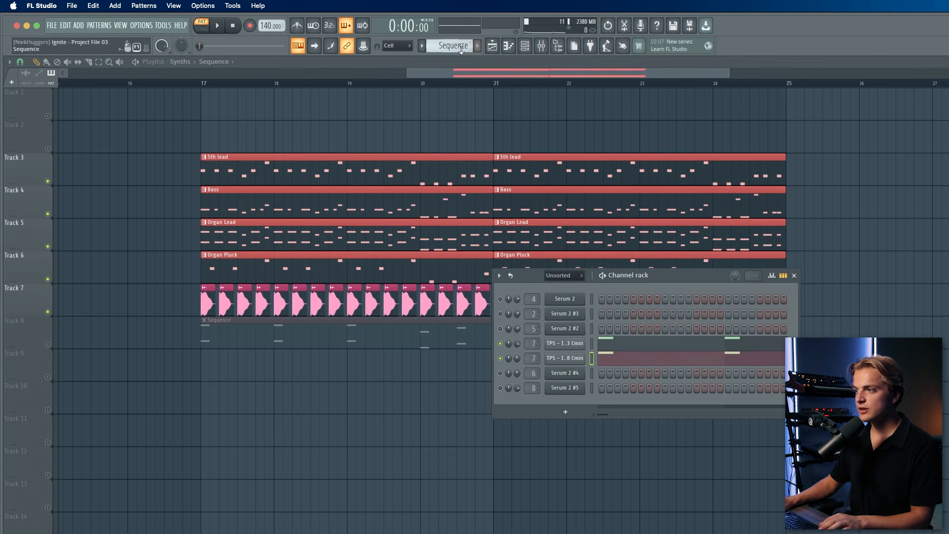
pyautogui.hotkey('ctrl', 'z')
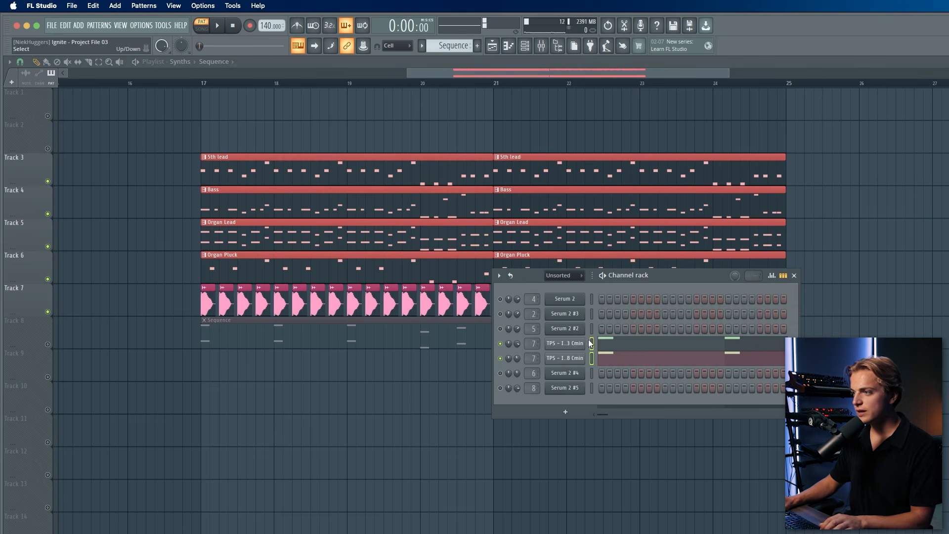
pyautogui.press('super+x')
pyautogui.moveTo(446, 46); pyautogui.dragTo(445, 35)
pyautogui.scroll(1, 438, 44)
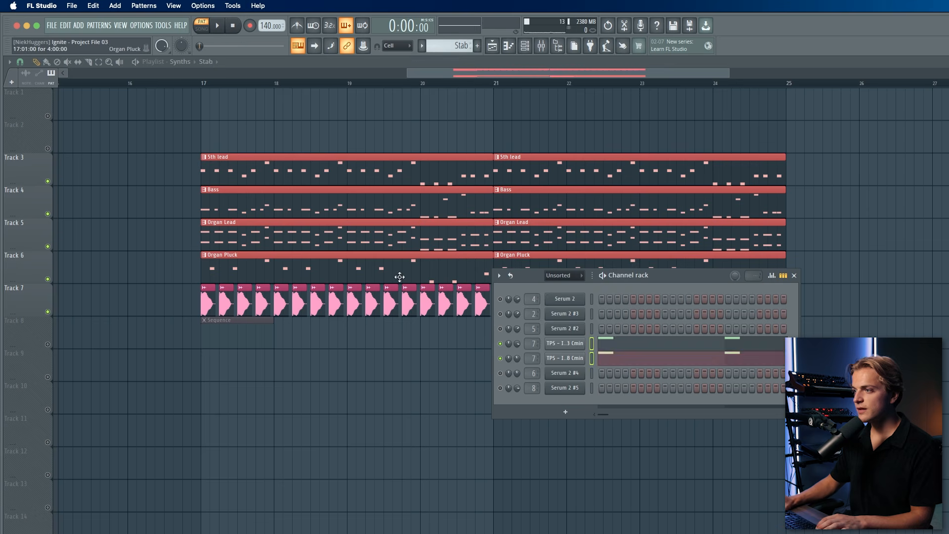
# Step: Delete the Sequence clip from Track 8 and place the Stab clip on Track 2 at bar 17
pyautogui.rightClick(237, 321)
pyautogui.moveTo(237, 324); pyautogui.dragTo(249, 126)
pyautogui.click(48, 149)
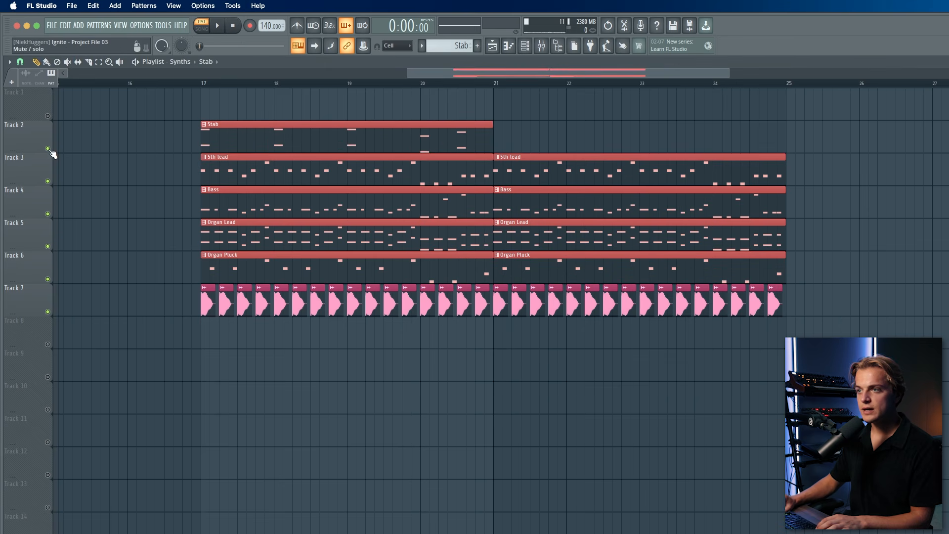
# Step: Play the drop with the 5th lead temporarily muted, and add a second Stab clip at bar 21 on Track 2
pyautogui.click(48, 180)
pyautogui.press('space')
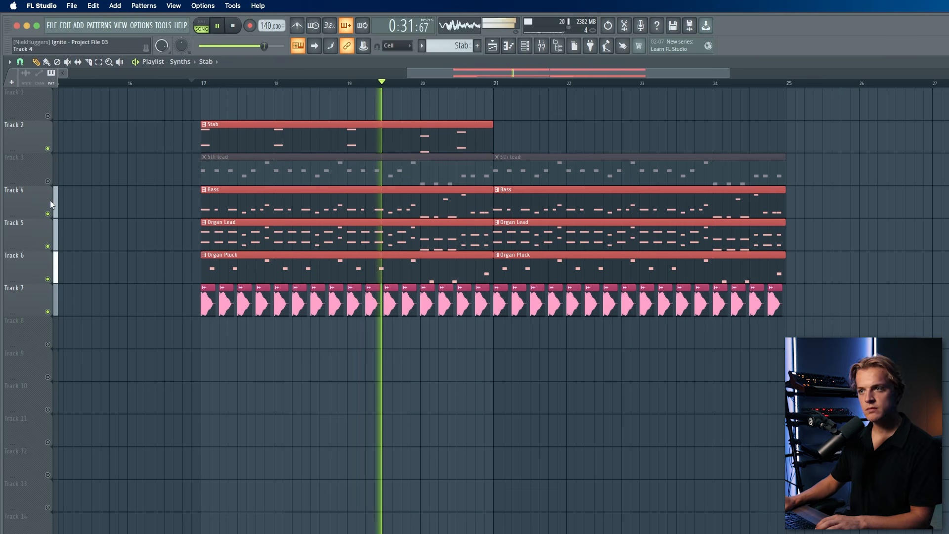
pyautogui.click(48, 181)
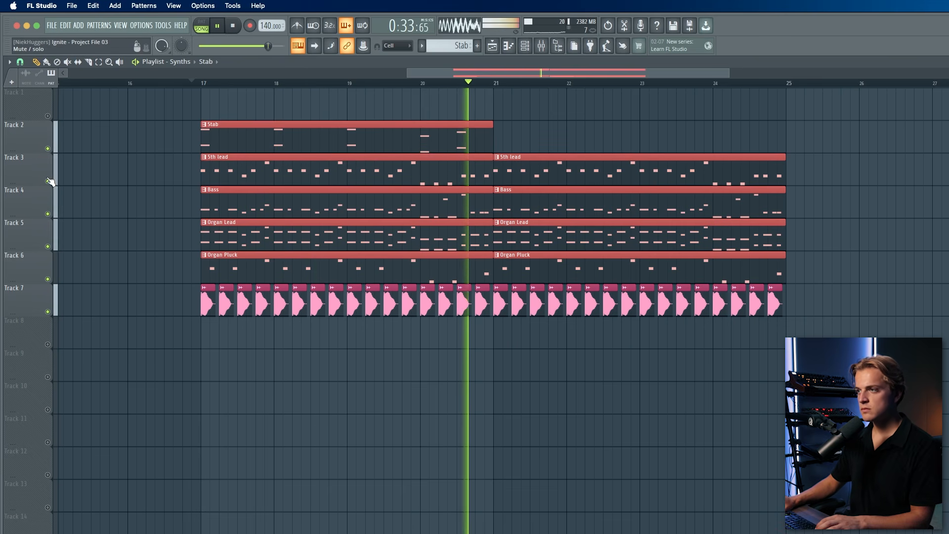
pyautogui.click(499, 142)
pyautogui.press('space')
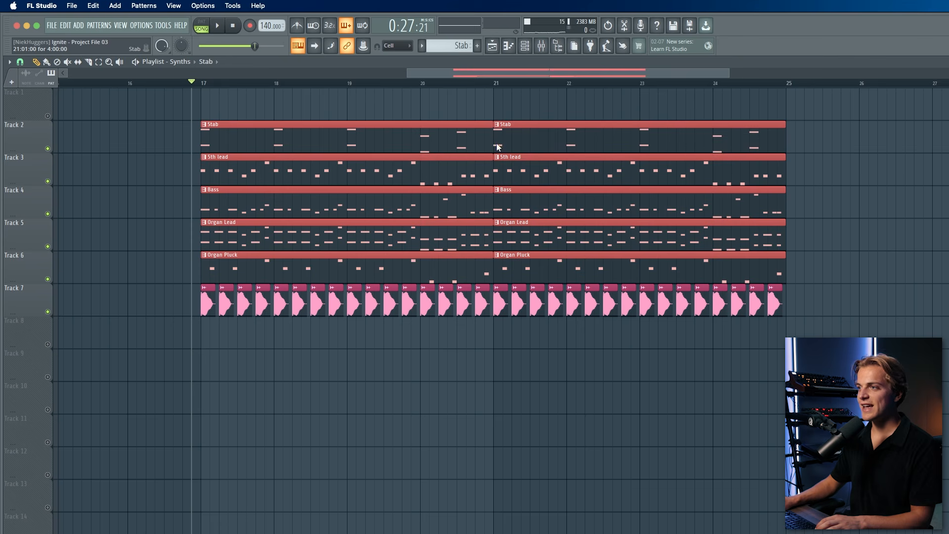
# Step: Play the drop with the Stab track muted for comparison, and unmute the track again
pyautogui.scroll(-2, 328, 177)
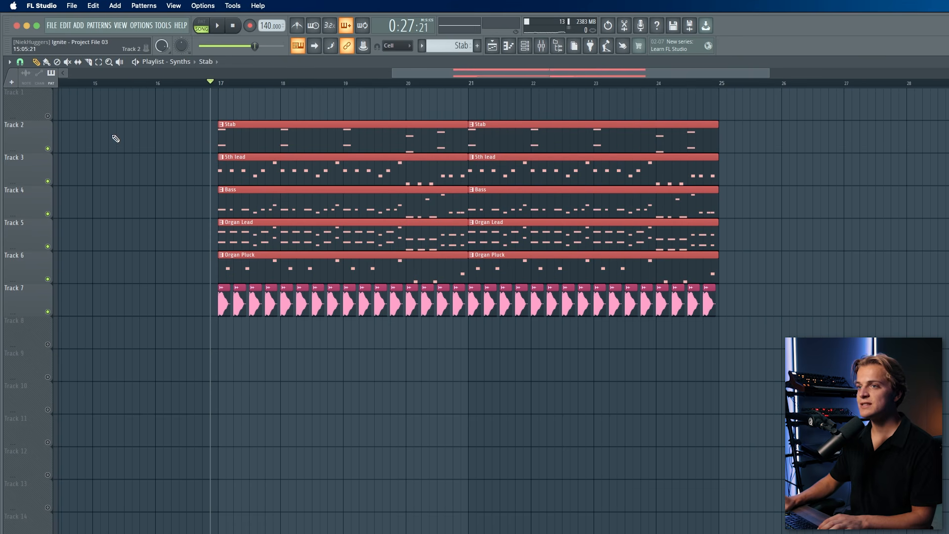
pyautogui.click(52, 148)
pyautogui.press('space')
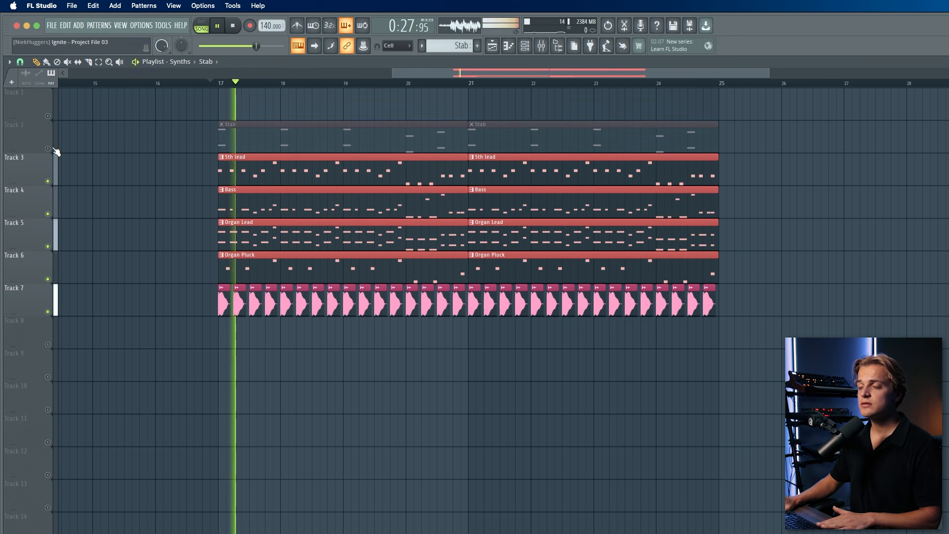
pyautogui.press('space')
pyautogui.click(53, 148)
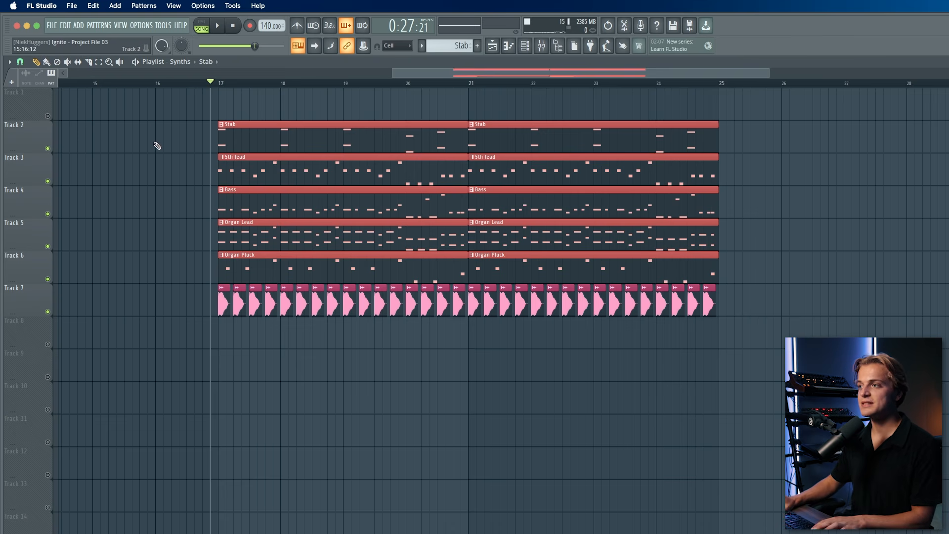
# Step: Extend the drop's clips to bar 33 and move the Serum 2 #5 window with the SEQ - Trait preset clear of the playlist clips
pyautogui.moveTo(84, 88); pyautogui.dragTo(650, 314)
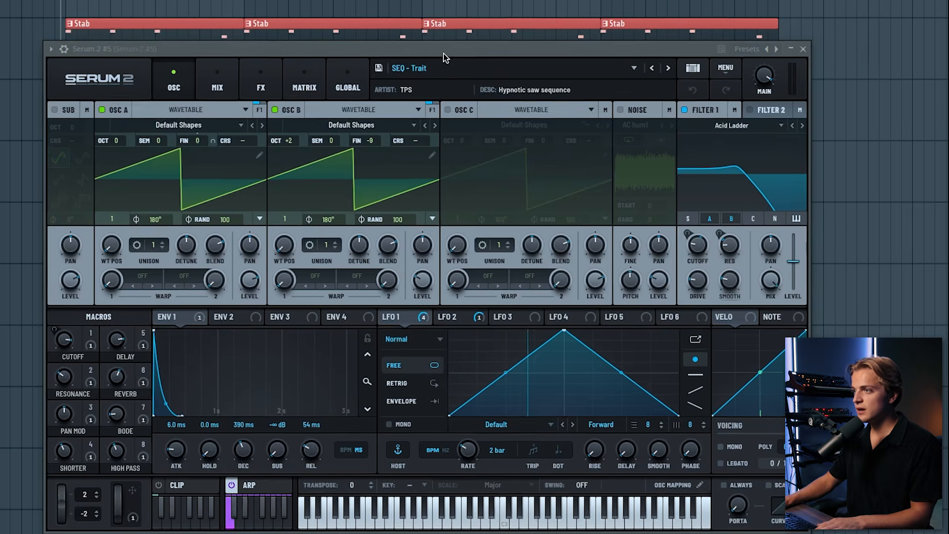
pyautogui.moveTo(440, 49); pyautogui.dragTo(386, 334)
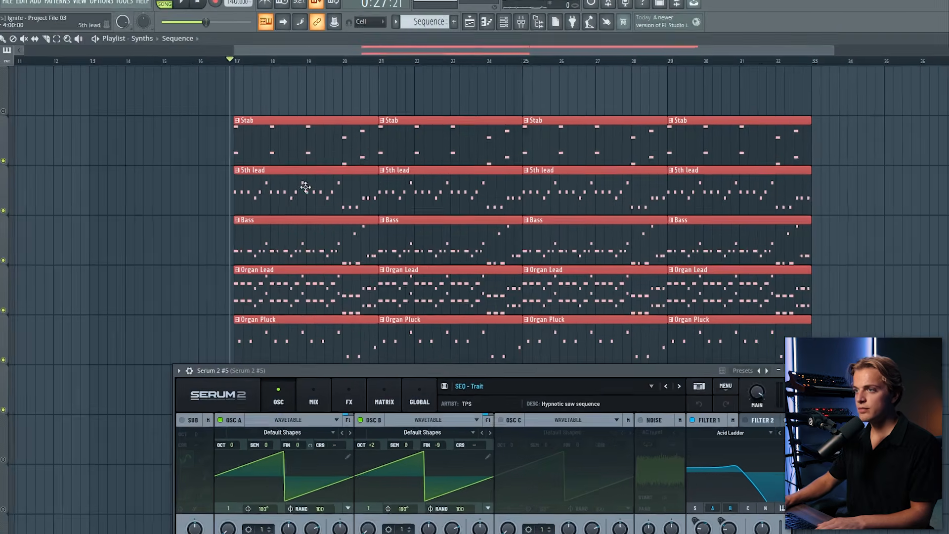
# Step: Open the Serum 2 #5 piano roll from the channel rack, clear its plugin window out of the way, and transpose the four-bar note down three semitones
pyautogui.doubleClick(305, 187)
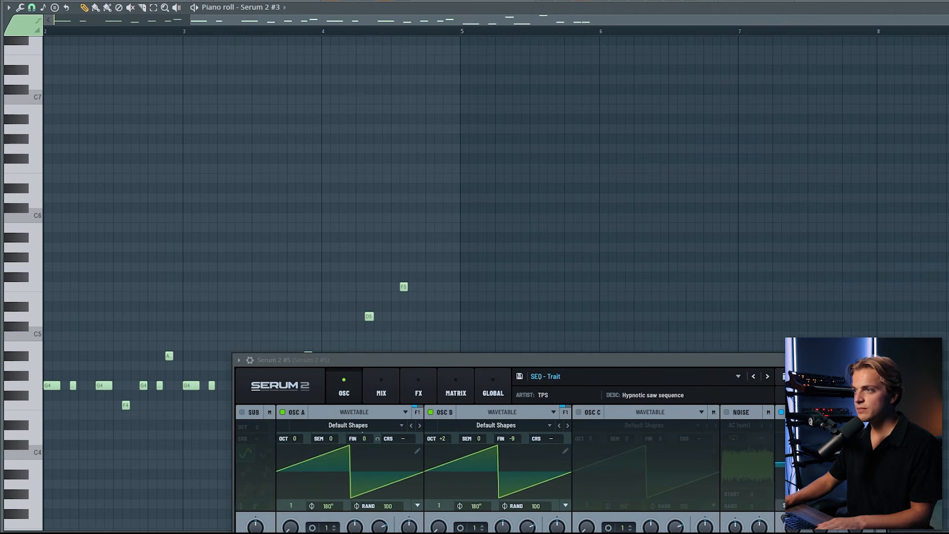
pyautogui.press('F6')
pyautogui.moveTo(639, 357); pyautogui.dragTo(622, 447)
pyautogui.rightClick(636, 355)
pyautogui.rightClick(638, 365)
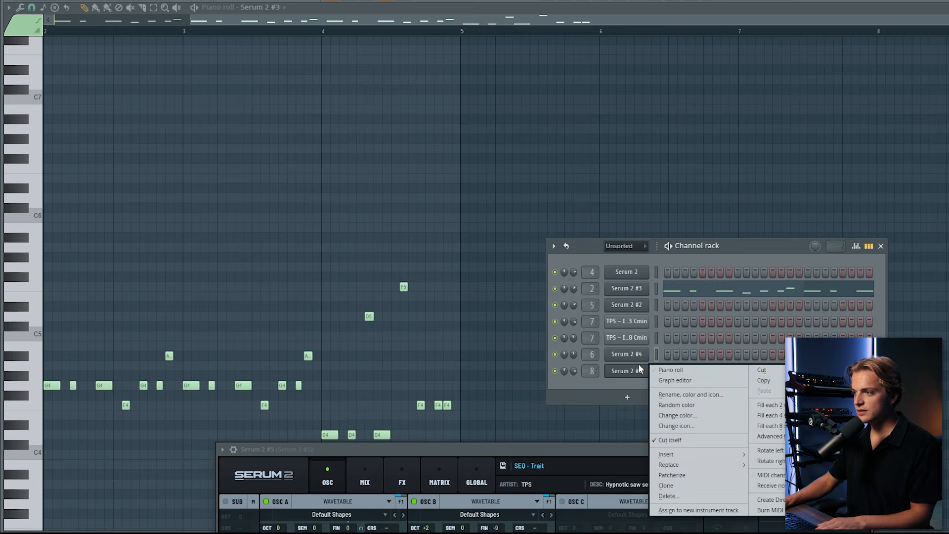
pyautogui.click(665, 369)
pyautogui.moveTo(154, 396); pyautogui.dragTo(69, 386)
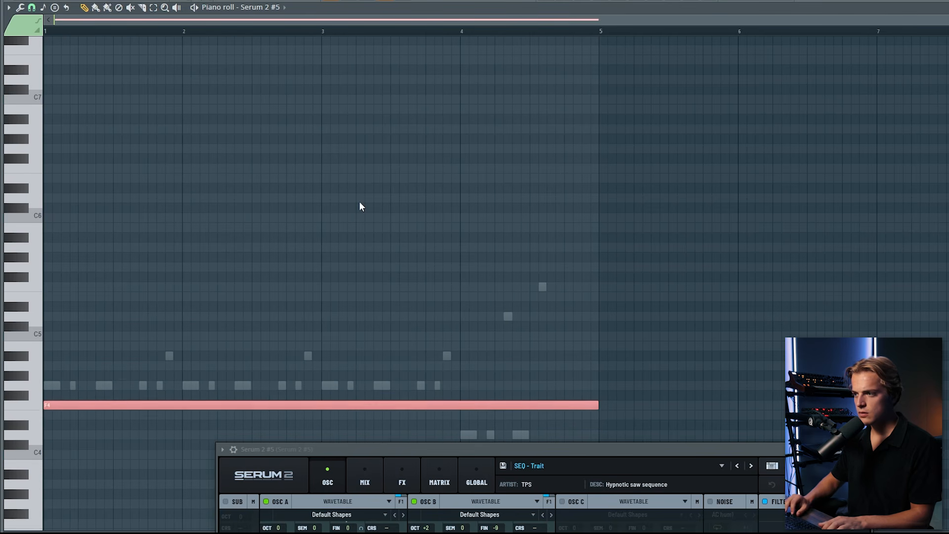
pyautogui.hotkey('shift', 'Down')
pyautogui.hotkey('shift', 'Down')
pyautogui.hotkey('shift', 'Down')
# Step: Play the drop and toggle solo on and off for the kick on Track 7
pyautogui.press('space')
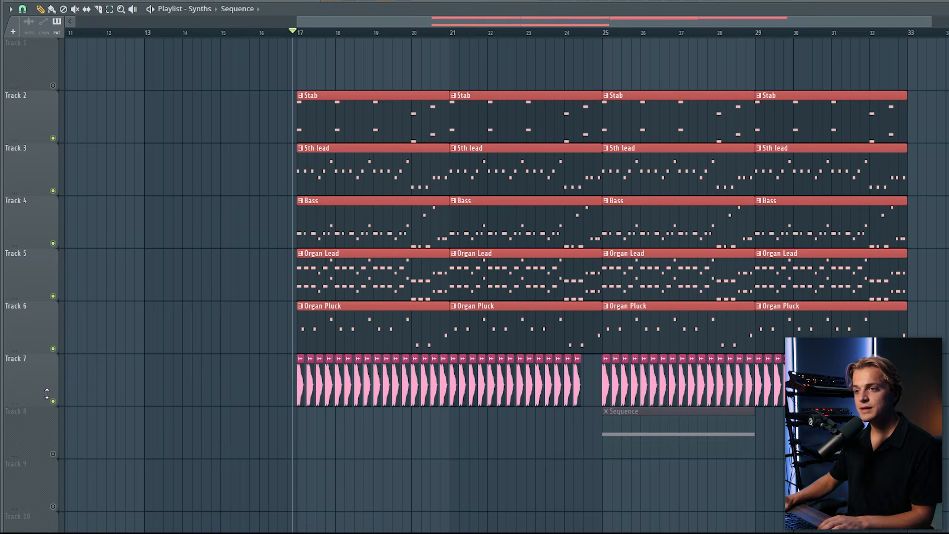
pyautogui.rightClick(53, 400)
pyautogui.rightClick(52, 400)
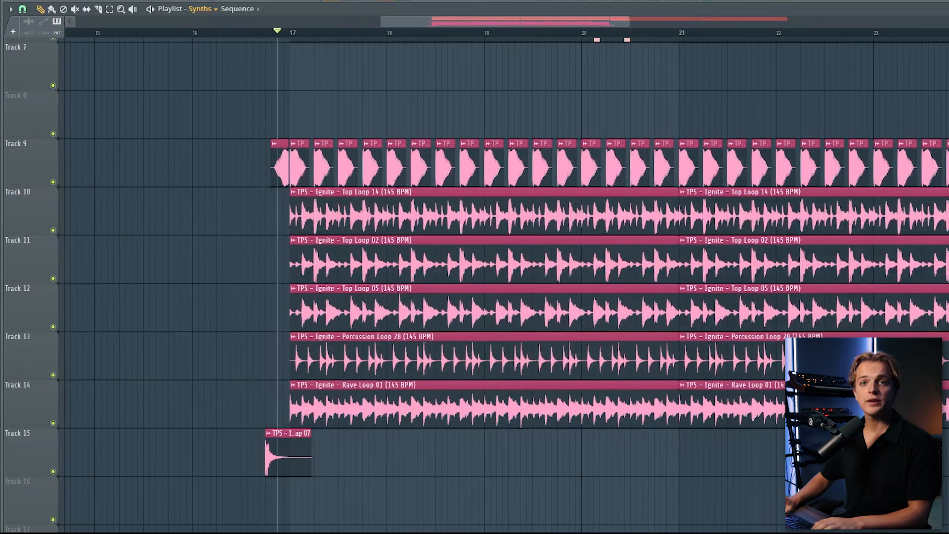
# Step: Solo the kick on Track 9, select its Kick 19 clips from bar 17 onward without the reversed kick, and play them
pyautogui.scroll(-2, 248, 89)
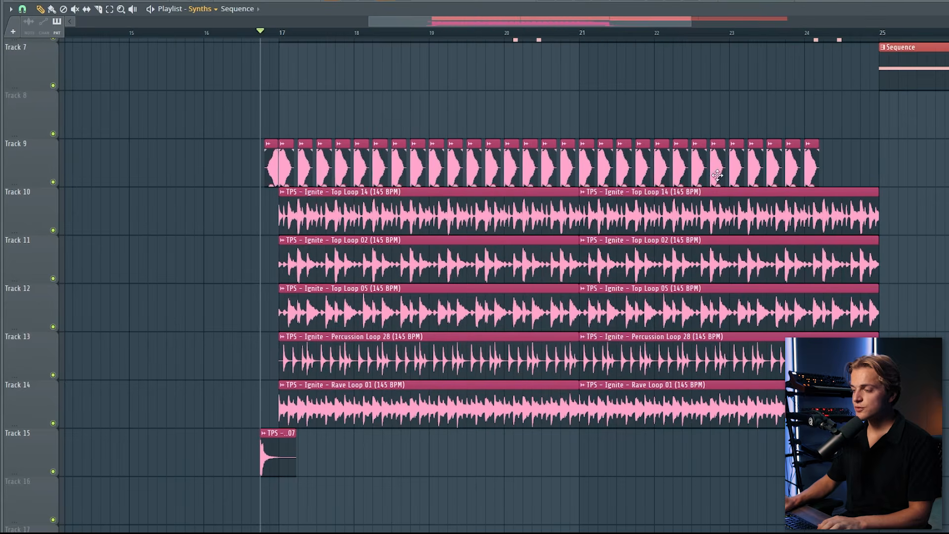
pyautogui.scroll(1, 217, 175)
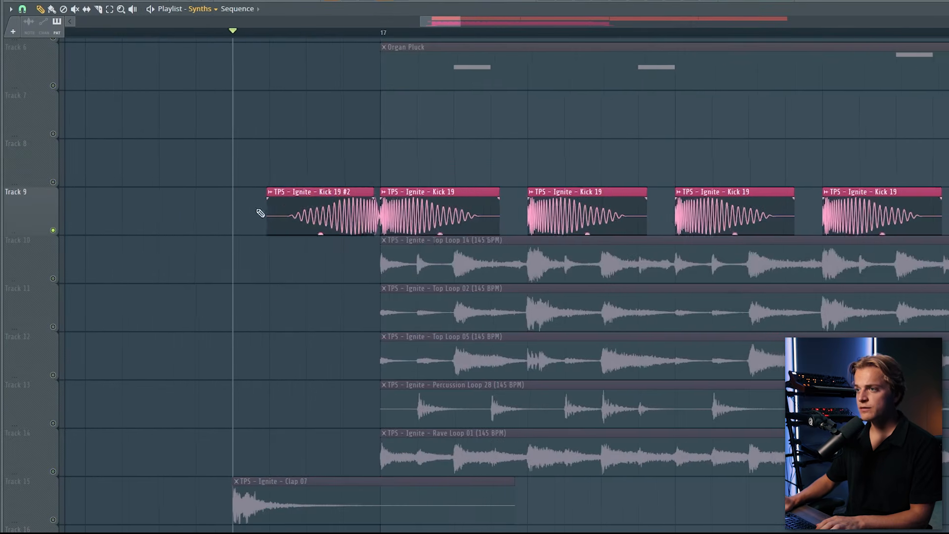
pyautogui.moveTo(187, 140); pyautogui.dragTo(360, 336)
pyautogui.scroll(-5, 298, 302)
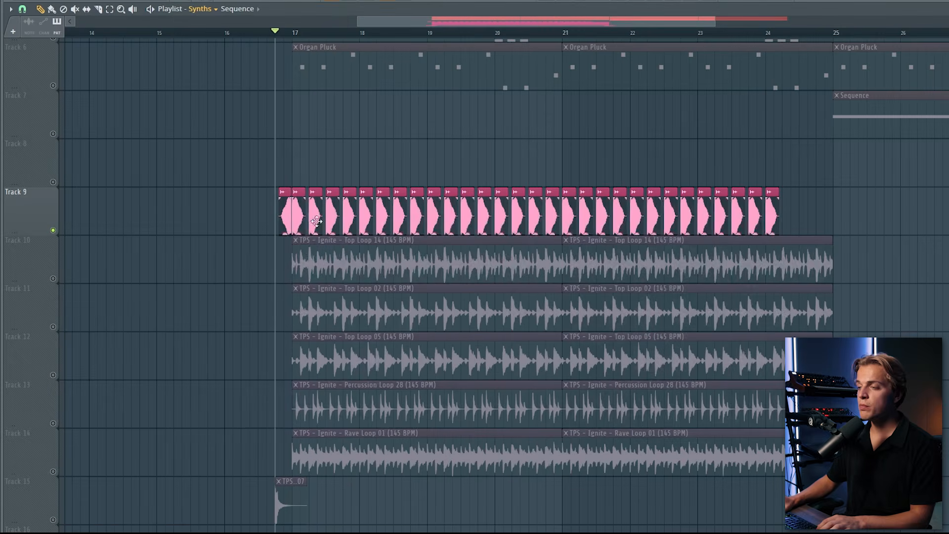
pyautogui.moveTo(303, 162); pyautogui.dragTo(931, 238)
pyautogui.keyDown('ctrl'); pyautogui.rightClick(890, 219); pyautogui.keyUp('ctrl')
pyautogui.keyDown('ctrl'); pyautogui.rightClick(860, 297); pyautogui.keyUp('ctrl')
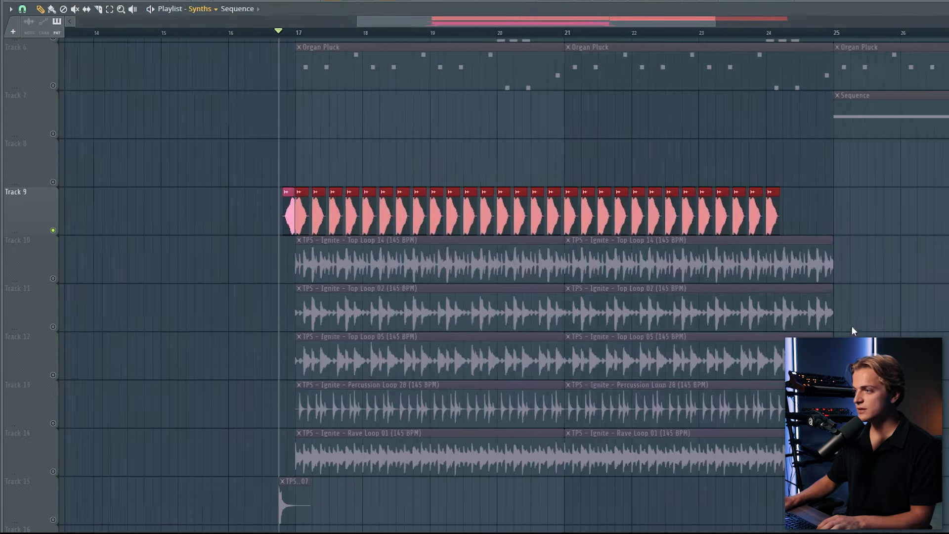
pyautogui.scroll(2, 854, 331)
pyautogui.scroll(-2, 346, 243)
pyautogui.scroll(-1, 346, 244)
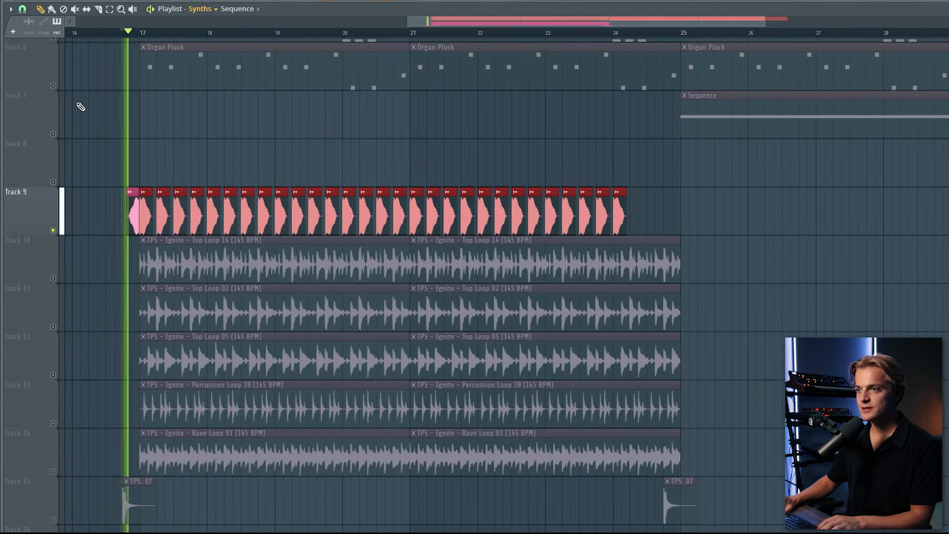
# Step: Unmute Top Loop 14 on Track 10 and play it together with the kick
pyautogui.click(56, 279)
pyautogui.press('space')
pyautogui.press('space')
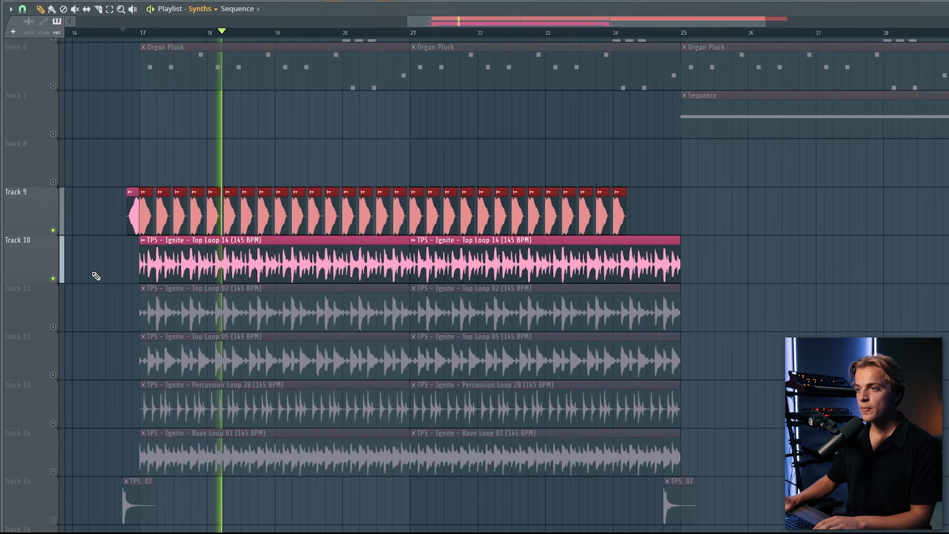
pyautogui.press('space')
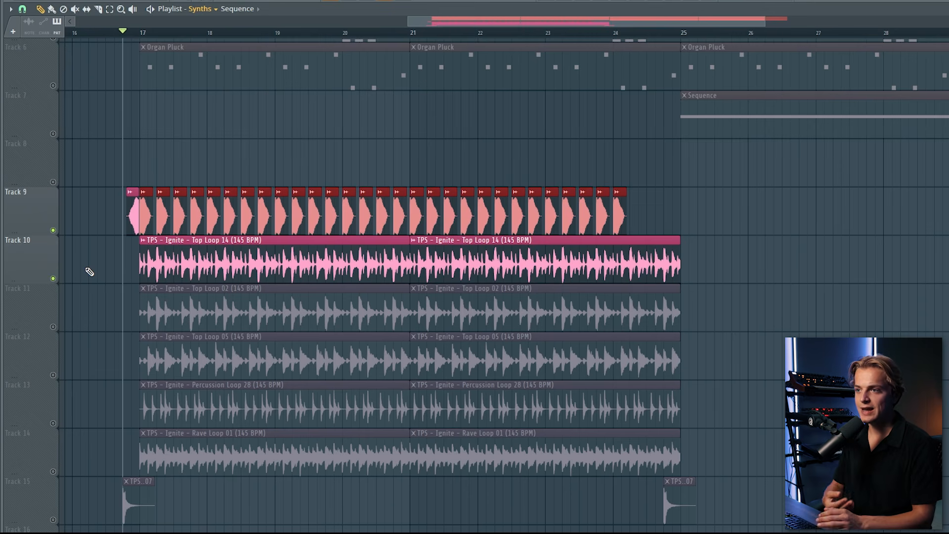
# Step: Solo Top Loop 02 on Track 11 and play it alone
pyautogui.rightClick(53, 327)
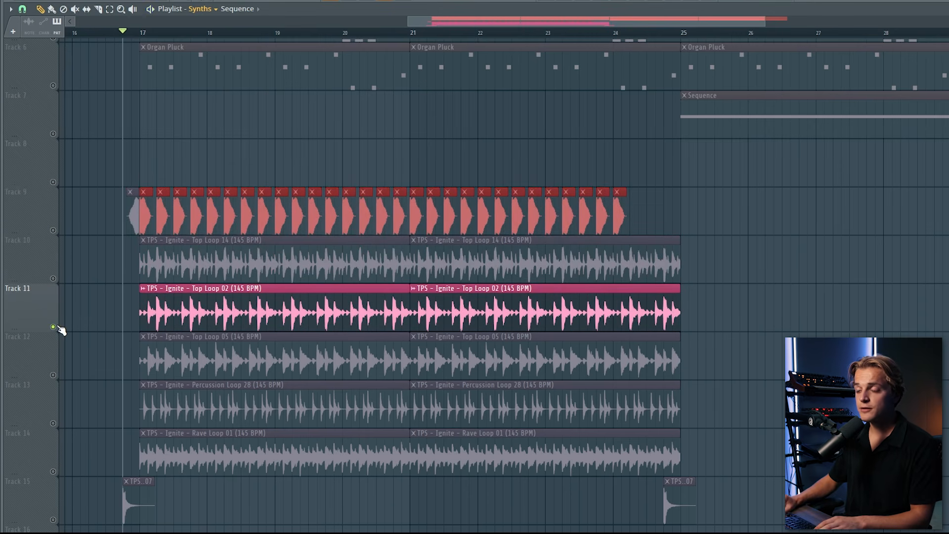
pyautogui.press('space')
pyautogui.press('space')
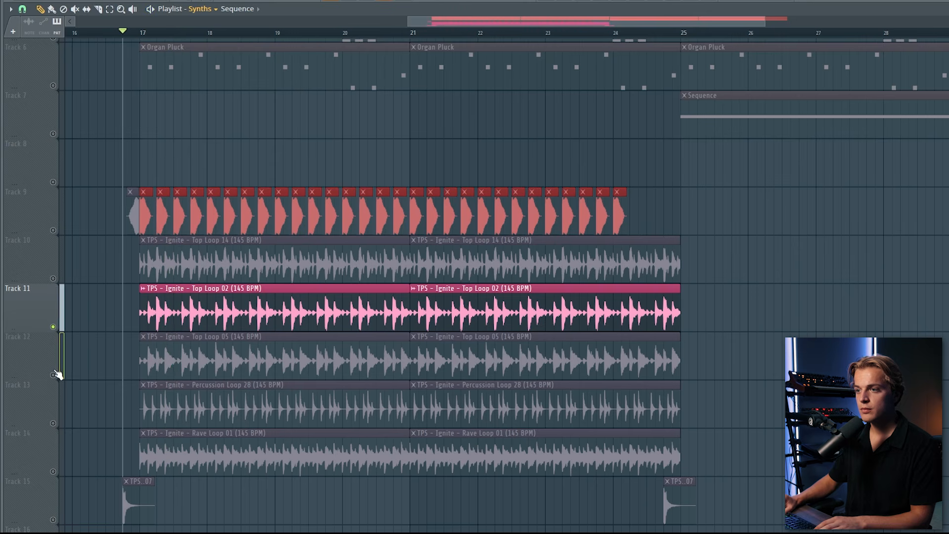
# Step: Unmute Top Loop 05, Top Loop 14 and the kick alongside Top Loop 02, and play the three loops together with the kick
pyautogui.click(54, 375)
pyautogui.click(53, 278)
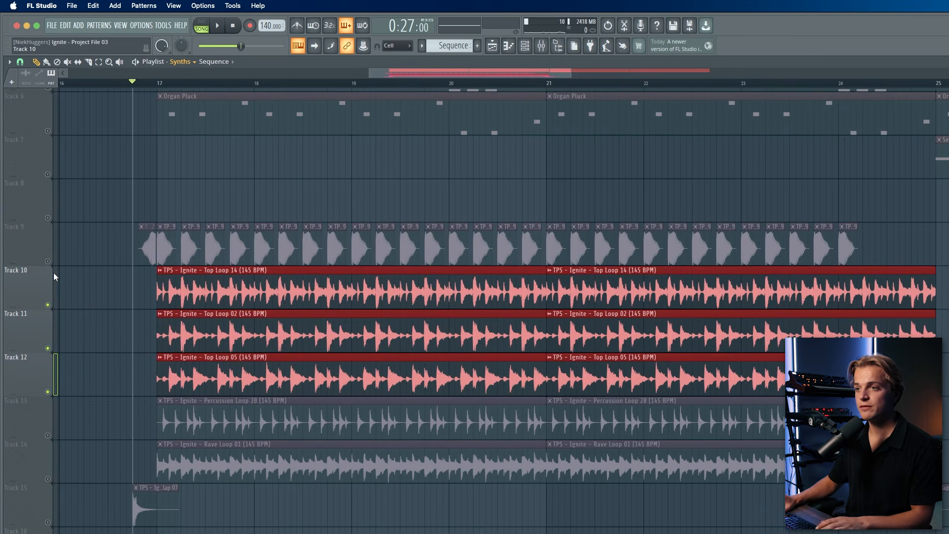
pyautogui.click(54, 230)
pyautogui.press('space')
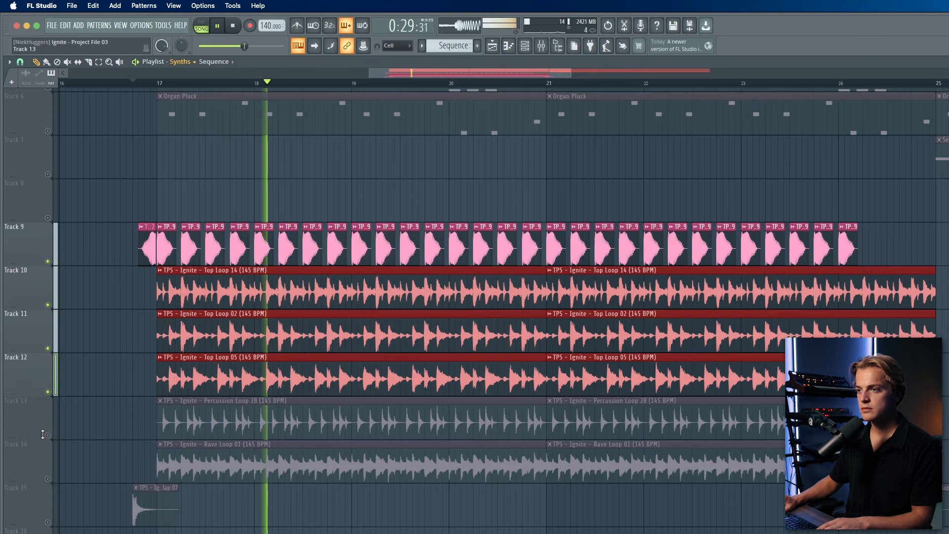
# Step: Play Percussion Loop 28 on Track 13 and bring the top loops and kick back in during playback
pyautogui.press('space')
pyautogui.click(48, 435)
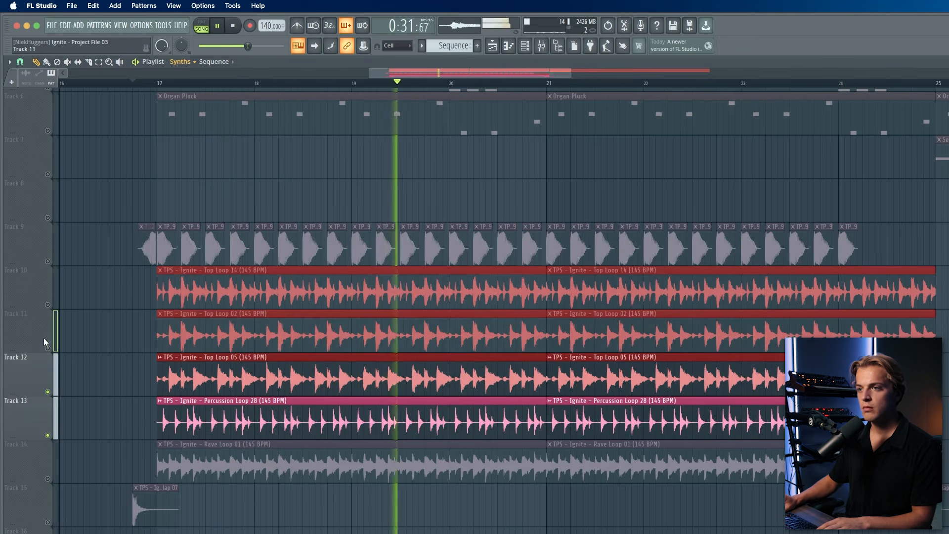
pyautogui.click(47, 261)
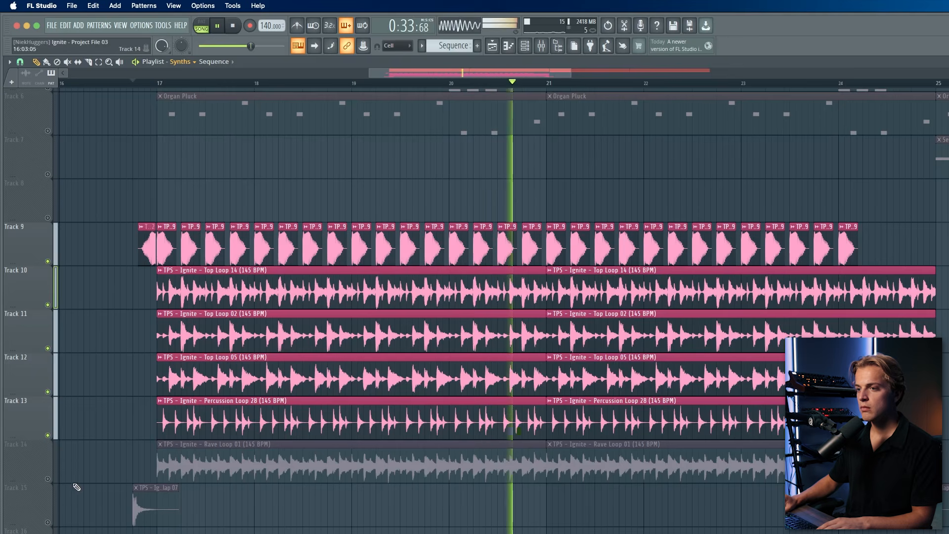
# Step: Solo Rave Loop 01 on Track 14 and play it alone
pyautogui.press('space')
pyautogui.rightClick(48, 479)
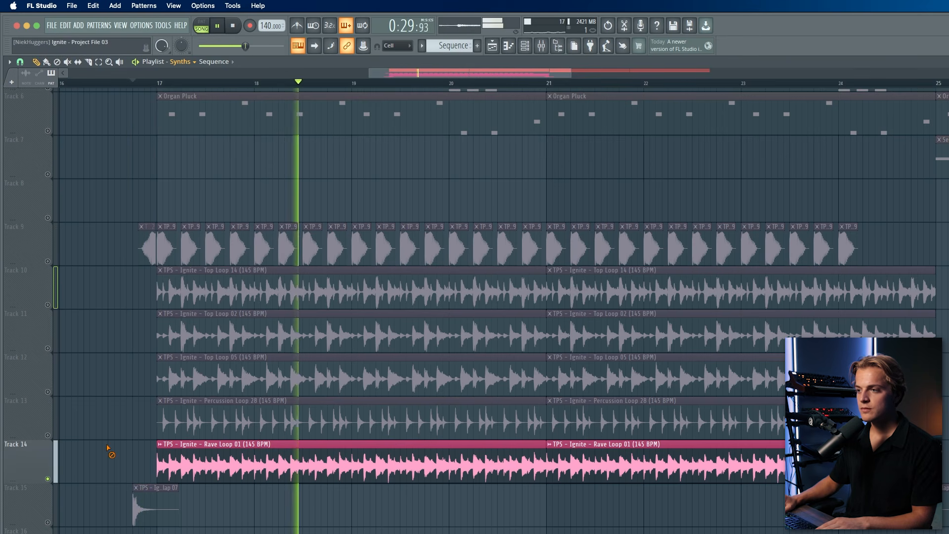
pyautogui.press('space')
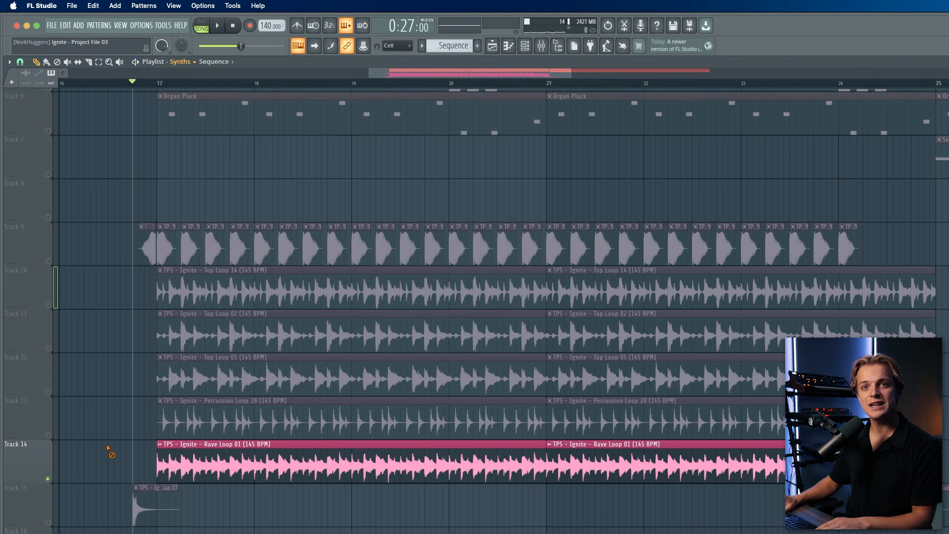
# Step: Unmute Tracks 9 to 13 alongside Rave Loop 01 and play the full drum section
pyautogui.click(47, 435)
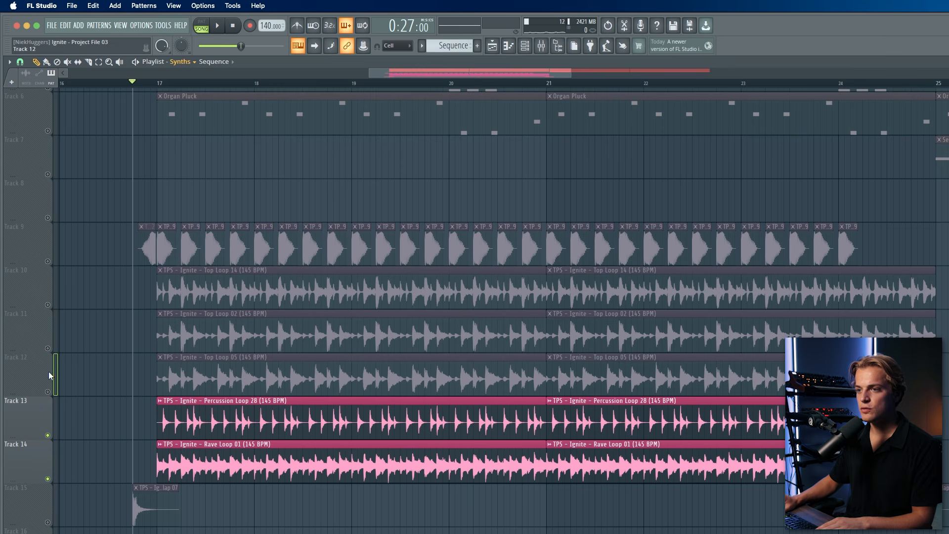
pyautogui.click(48, 348)
pyautogui.click(47, 391)
pyautogui.click(47, 305)
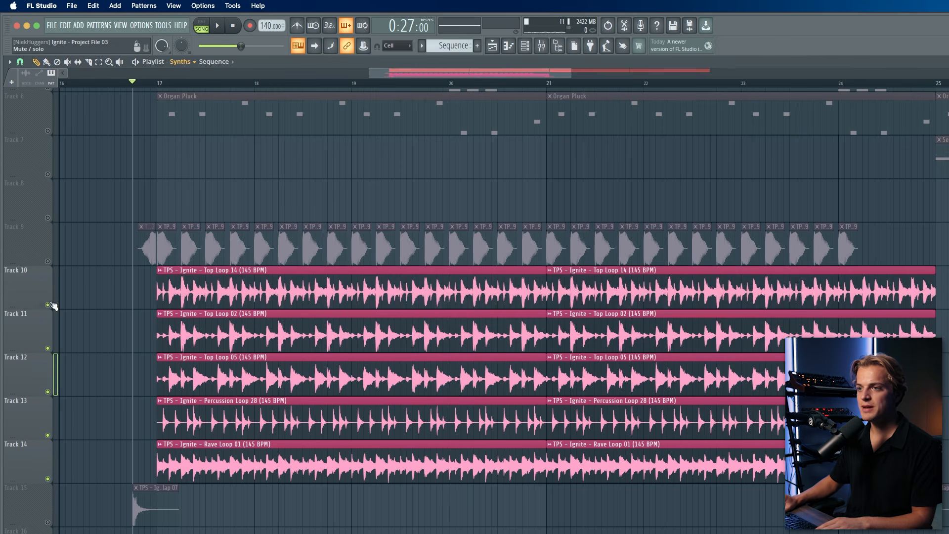
pyautogui.click(48, 261)
pyautogui.press('space')
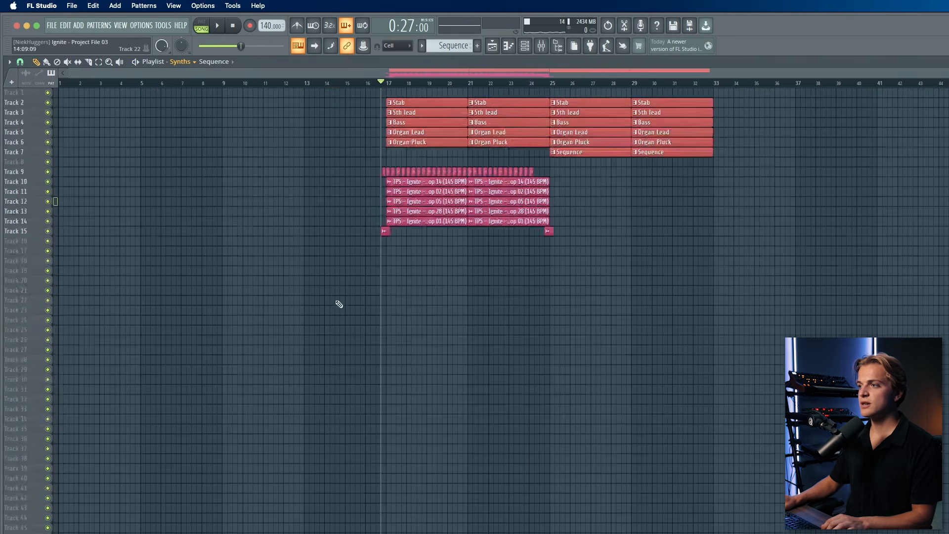
# Step: Play the whole drop with all synth and drum tracks active
pyautogui.scroll(4, 339, 304)
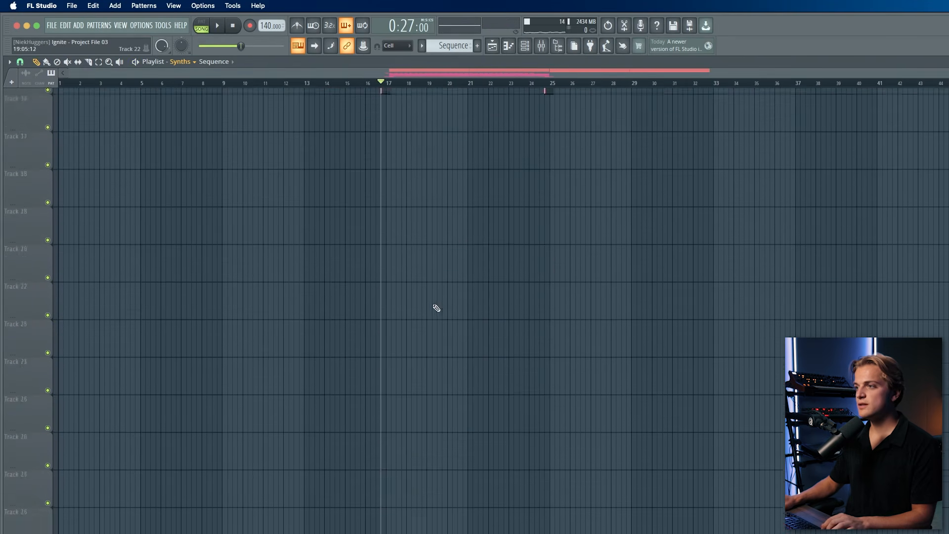
pyautogui.scroll(2, 423, 341)
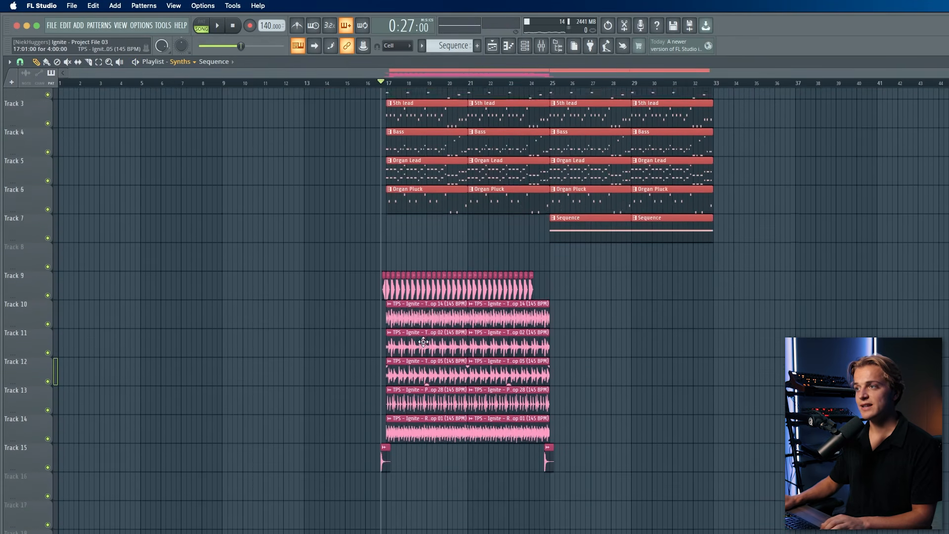
pyautogui.press('space')
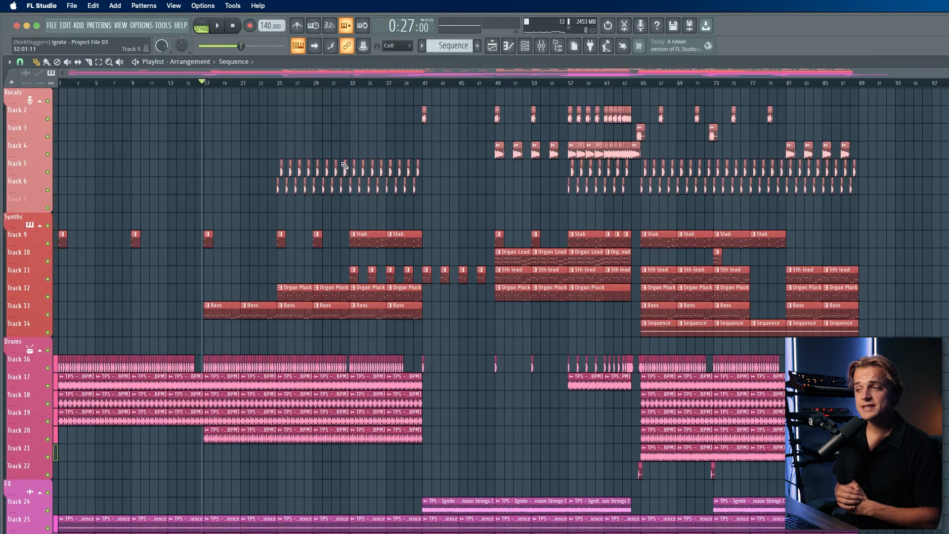
# Step: Solo the Vocals track group in the Arrangement playlist
pyautogui.scroll(3, 371, 163)
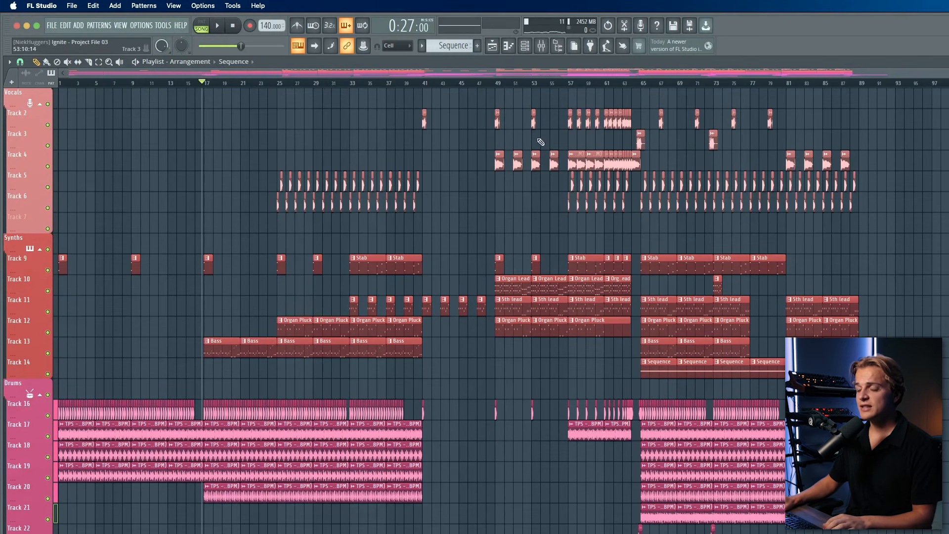
pyautogui.moveTo(190, 100); pyautogui.dragTo(859, 211)
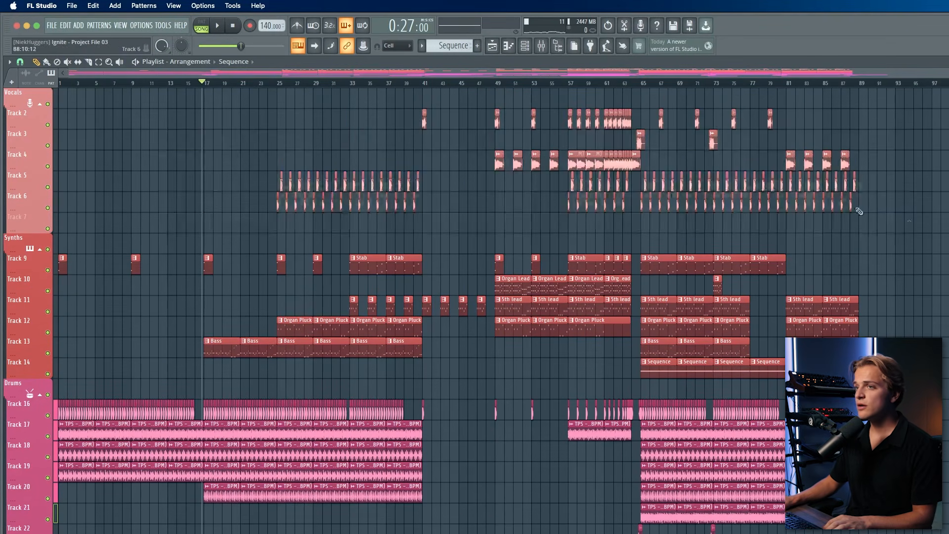
pyautogui.rightClick(47, 104)
pyautogui.scroll(5, 614, 153)
pyautogui.scroll(-5, 614, 153)
pyautogui.rightClick(47, 104)
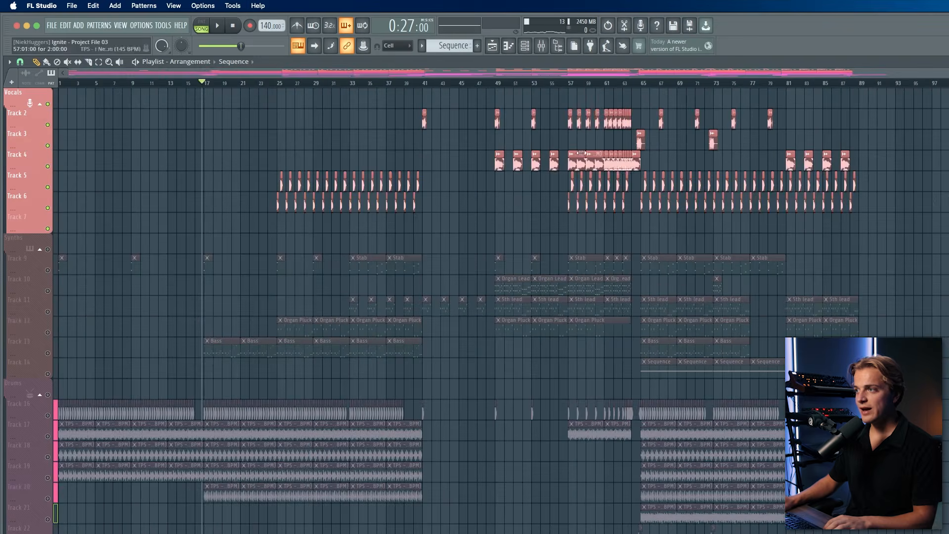
# Step: Solo the I Need U vocal on Track 4 and play the arrangement from bar 57
pyautogui.scroll(6, 585, 140)
pyautogui.scroll(3, 519, 141)
pyautogui.scroll(-8, 449, 142)
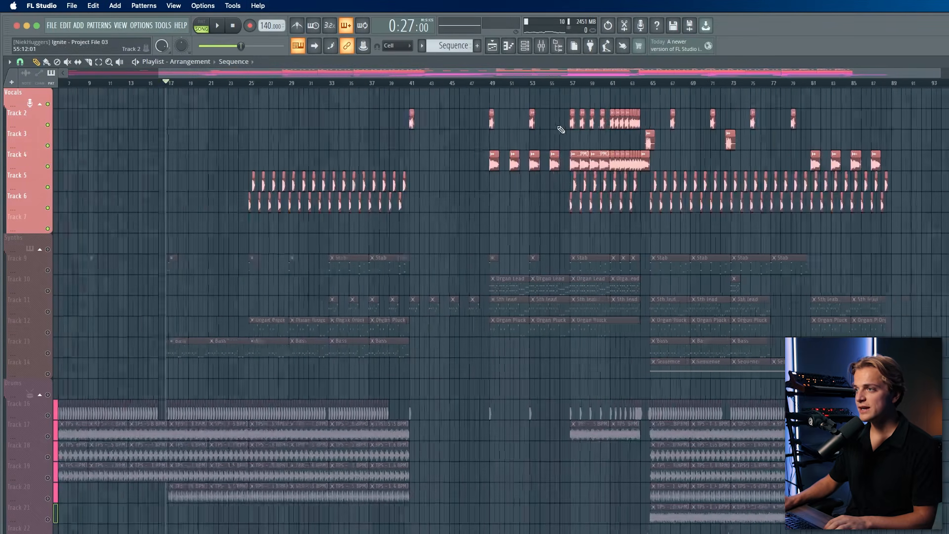
pyautogui.scroll(8, 504, 156)
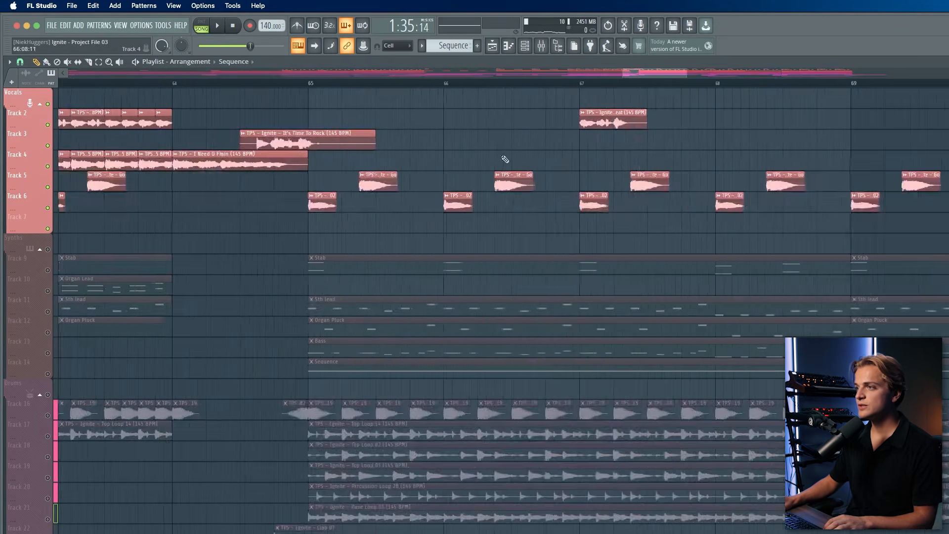
pyautogui.scroll(-6, 197, 183)
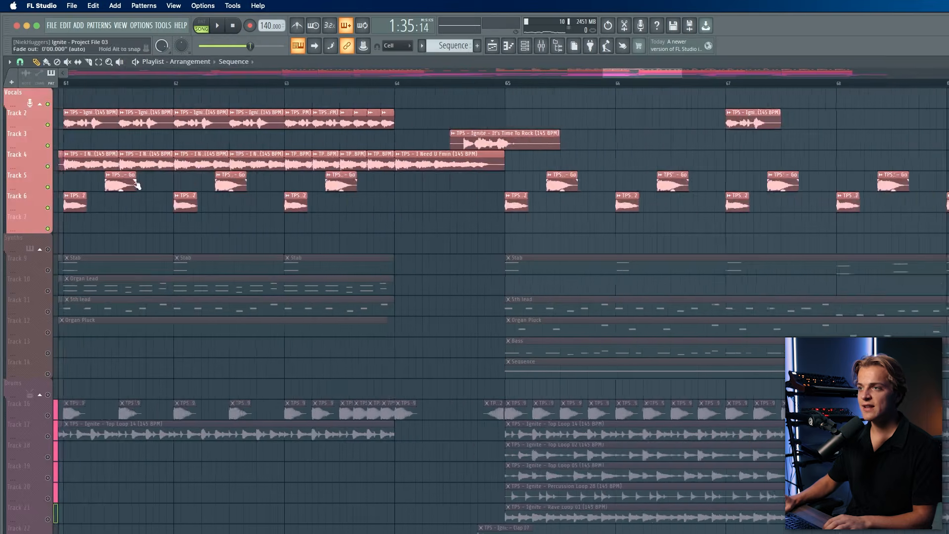
pyautogui.rightClick(48, 167)
pyautogui.press('space')
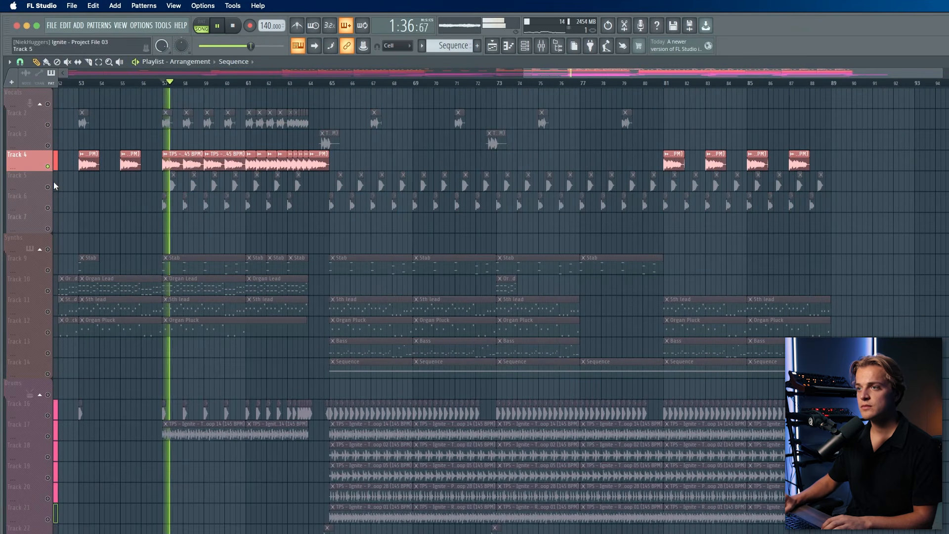
# Step: Unmute the vocal clips on Tracks 5, 6, 2 and 3 one by one during playback
pyautogui.click(48, 186)
pyautogui.click(48, 207)
pyautogui.click(48, 124)
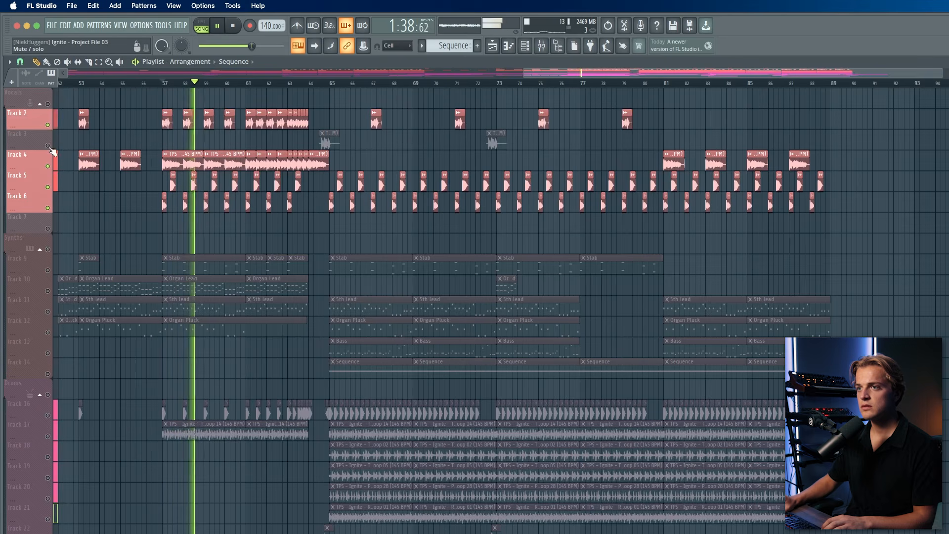
pyautogui.click(48, 145)
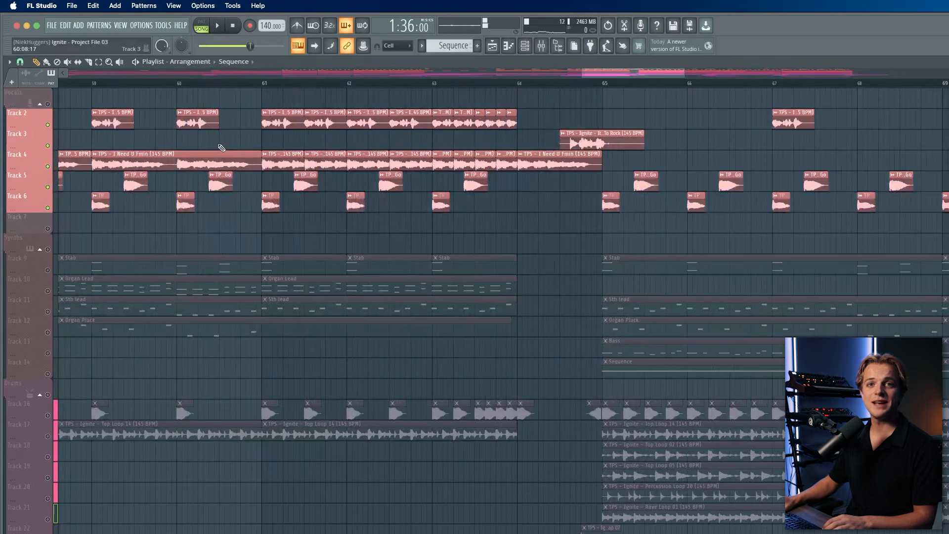
# Step: Select the I Need U vocal clips on Track 4 leading up to the drop at bar 65
pyautogui.scroll(-8, 220, 147)
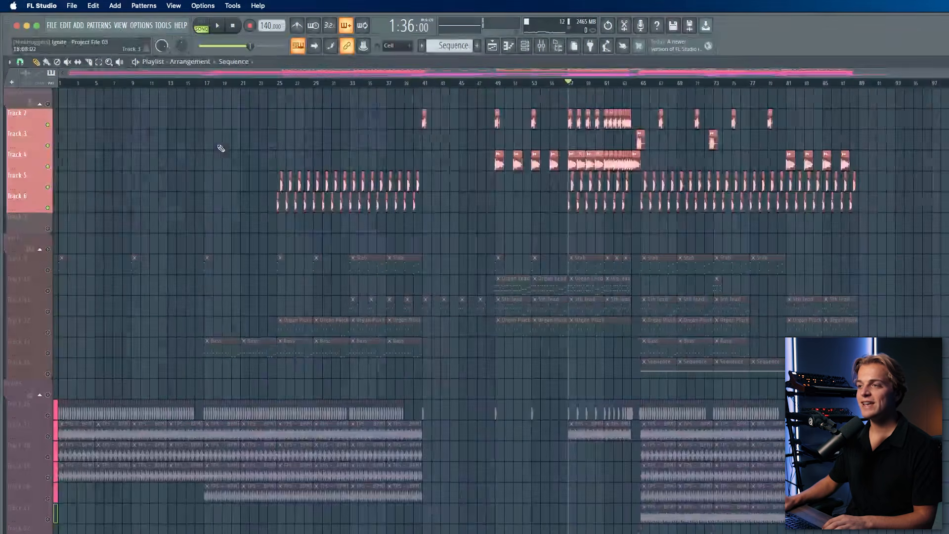
pyautogui.scroll(3, 699, 131)
pyautogui.scroll(10, 606, 149)
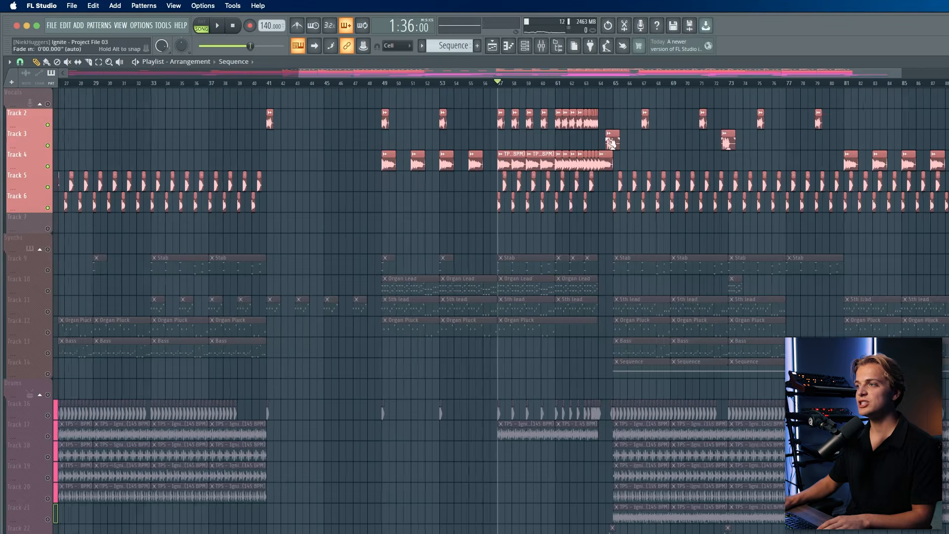
pyautogui.moveTo(649, 162); pyautogui.dragTo(380, 160)
pyautogui.scroll(-5, 378, 159)
pyautogui.scroll(-5, 426, 161)
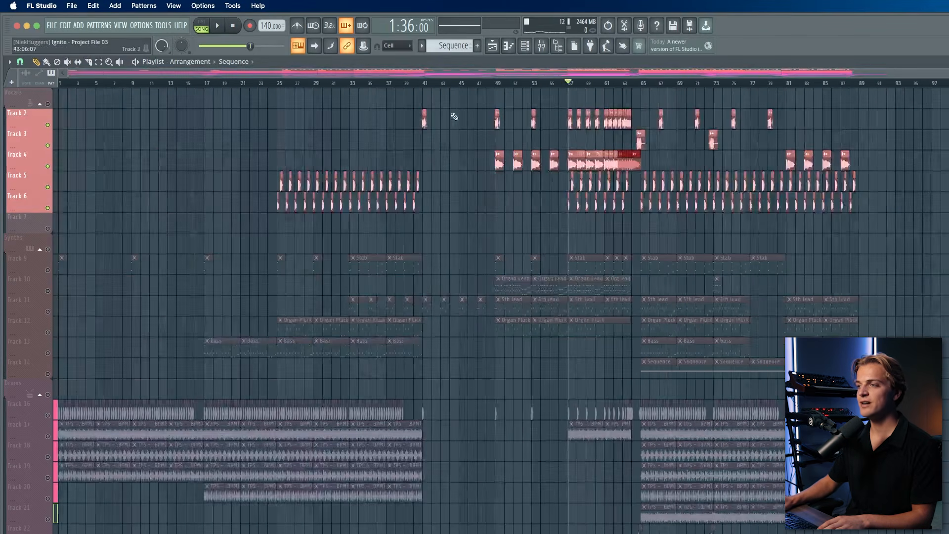
# Step: Play the soloed vocals from bar 64 into the drop
pyautogui.scroll(5, 621, 113)
pyautogui.keyDown('super'); pyautogui.click(604, 116); pyautogui.keyUp('super')
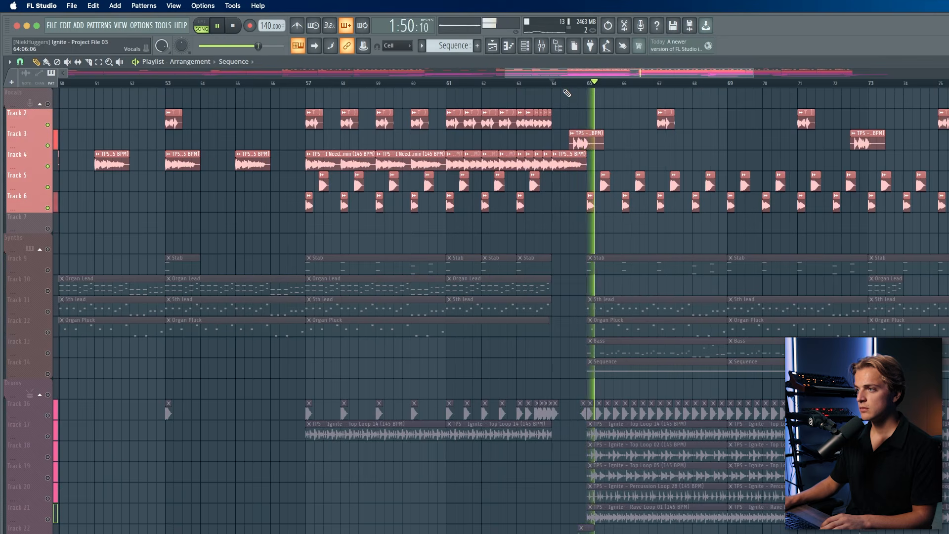
pyautogui.scroll(-5, 544, 104)
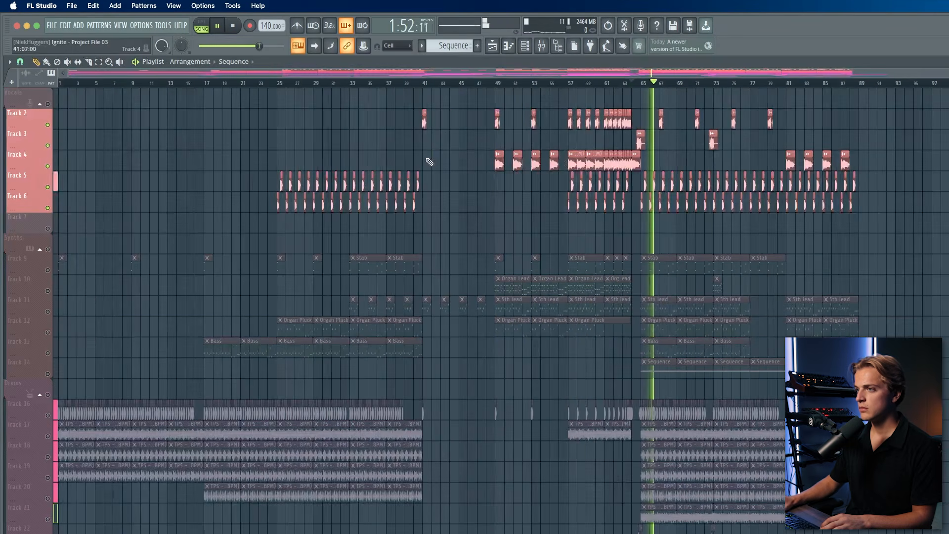
pyautogui.scroll(2, 943, 155)
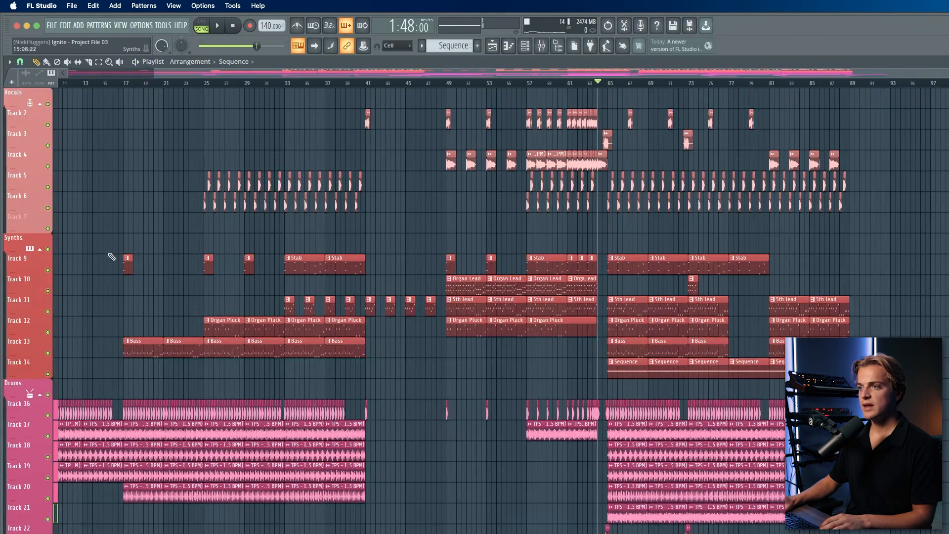
# Step: Select all synth clips on Tracks 9 to 14 across the arrangement
pyautogui.moveTo(74, 236); pyautogui.dragTo(928, 375)
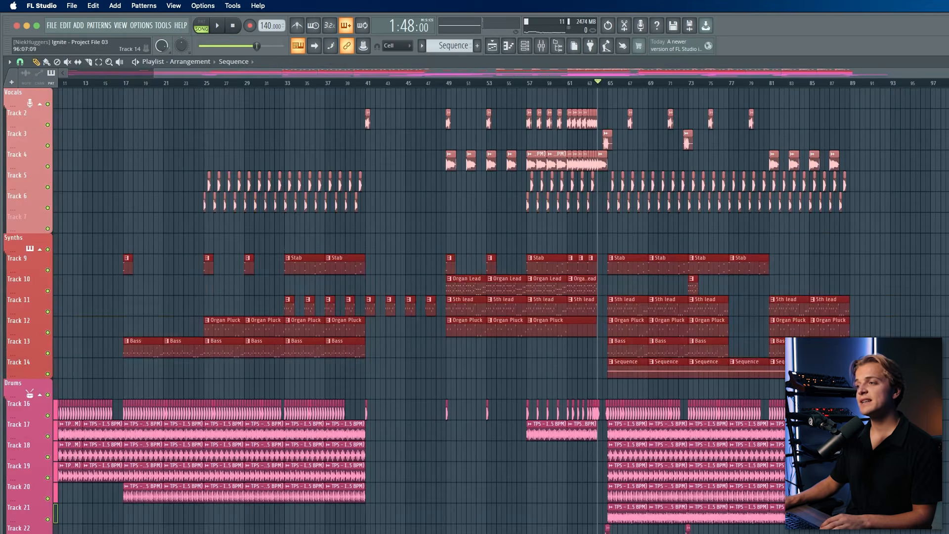
pyautogui.scroll(-2, 901, 349)
pyautogui.scroll(-2, 588, 250)
pyautogui.scroll(5, 784, 254)
pyautogui.scroll(-5, 642, 247)
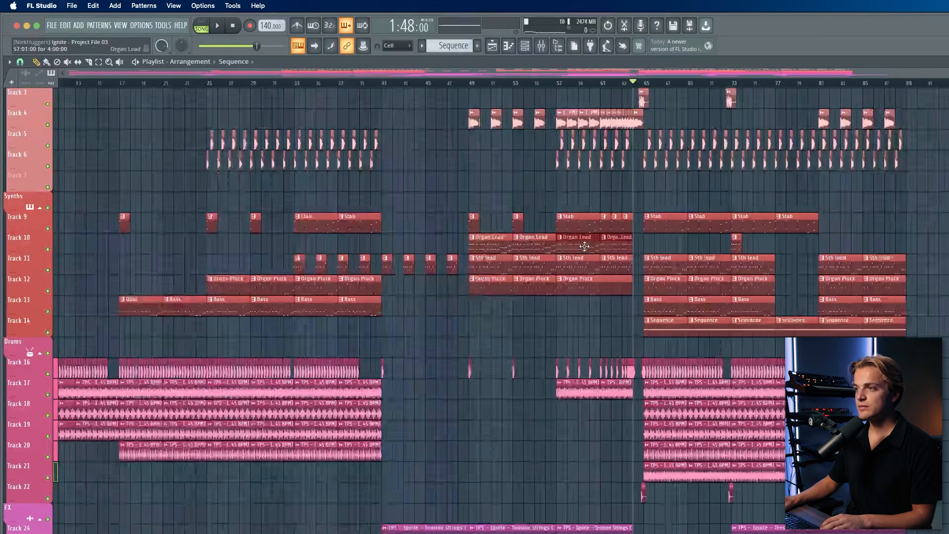
# Step: Select the Organ Lead clips on Track 10 between bars 49 and 64
pyautogui.moveTo(461, 229); pyautogui.dragTo(465, 232)
pyautogui.moveTo(641, 234); pyautogui.dragTo(642, 249)
pyautogui.scroll(1, 577, 243)
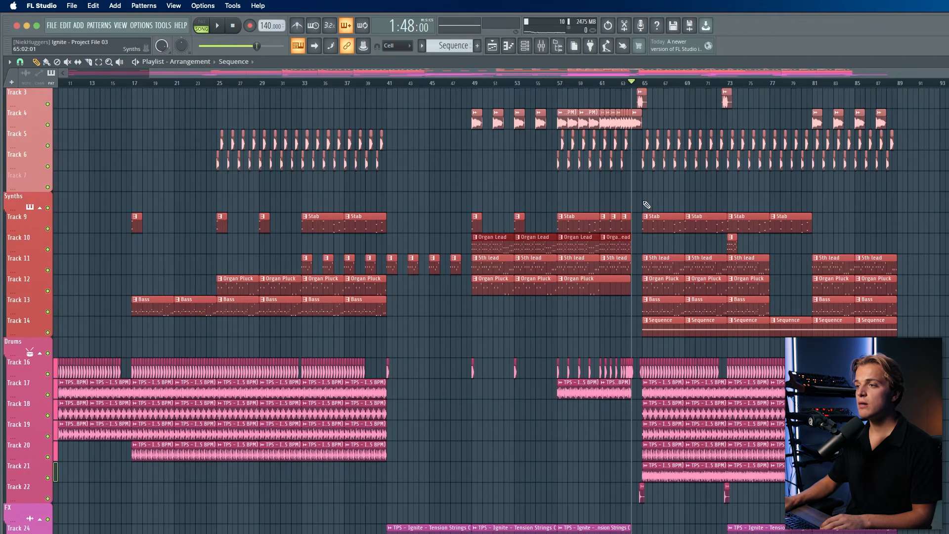
# Step: Select the short 5th lead clips on Track 11 between bars 33 and 48
pyautogui.scroll(5, 346, 269)
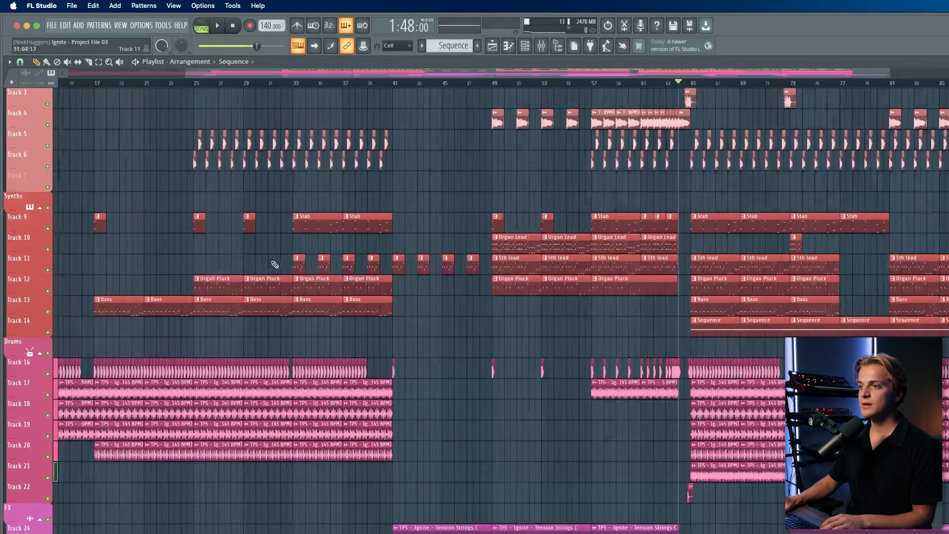
pyautogui.scroll(-1, 272, 257)
pyautogui.moveTo(250, 258); pyautogui.dragTo(471, 264)
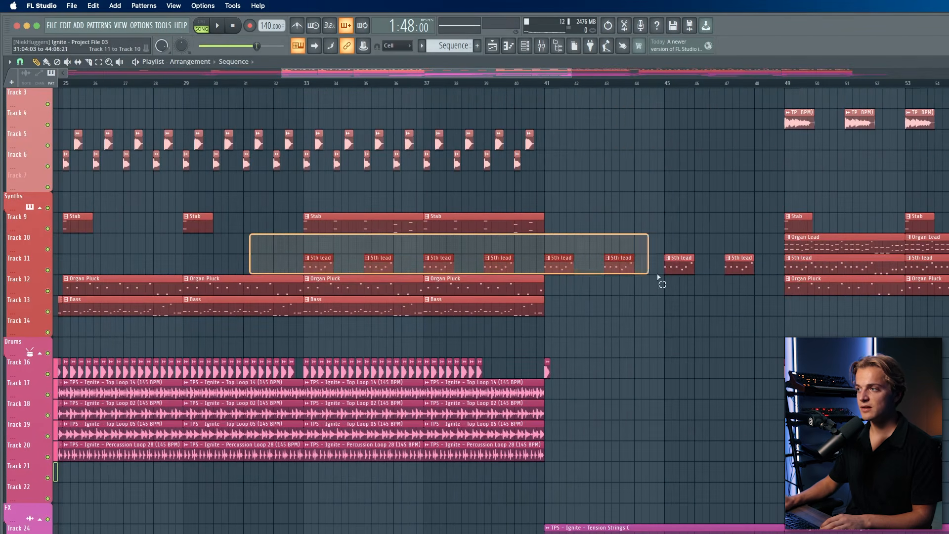
pyautogui.moveTo(657, 278); pyautogui.dragTo(752, 271)
pyautogui.scroll(-5, 752, 270)
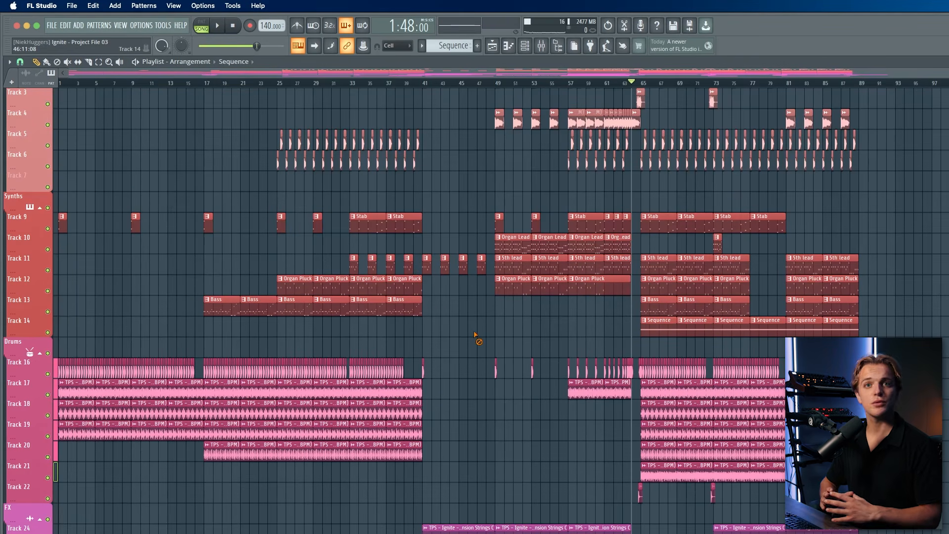
# Step: Examine the Tension Strings, City Ambience and Vinyl Noise 02 clips on Tracks 24 to 26 of the FX group
pyautogui.scroll(-5, 537, 476)
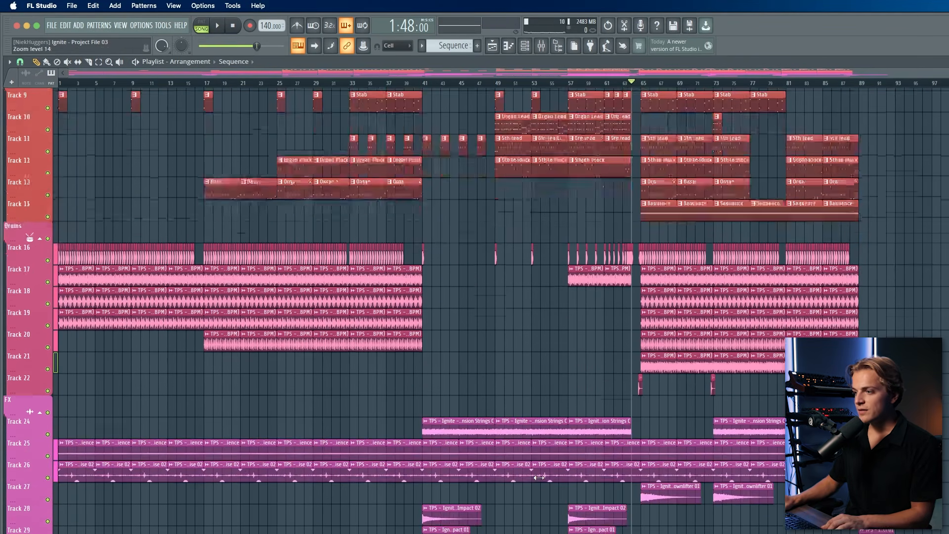
pyautogui.scroll(2, 539, 476)
pyautogui.scroll(-4, 539, 476)
pyautogui.scroll(3, 538, 476)
pyautogui.scroll(3, 539, 476)
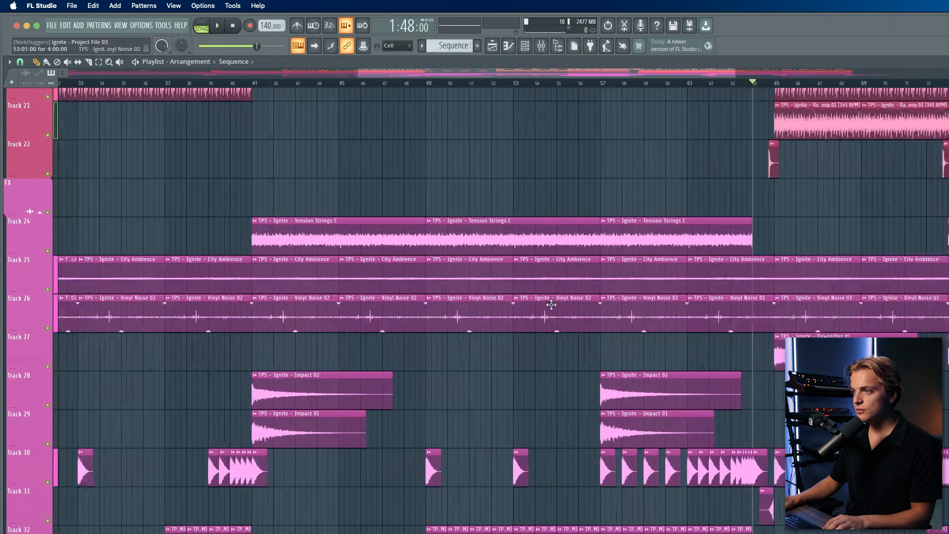
pyautogui.scroll(-3, 543, 476)
pyautogui.scroll(-2, 581, 239)
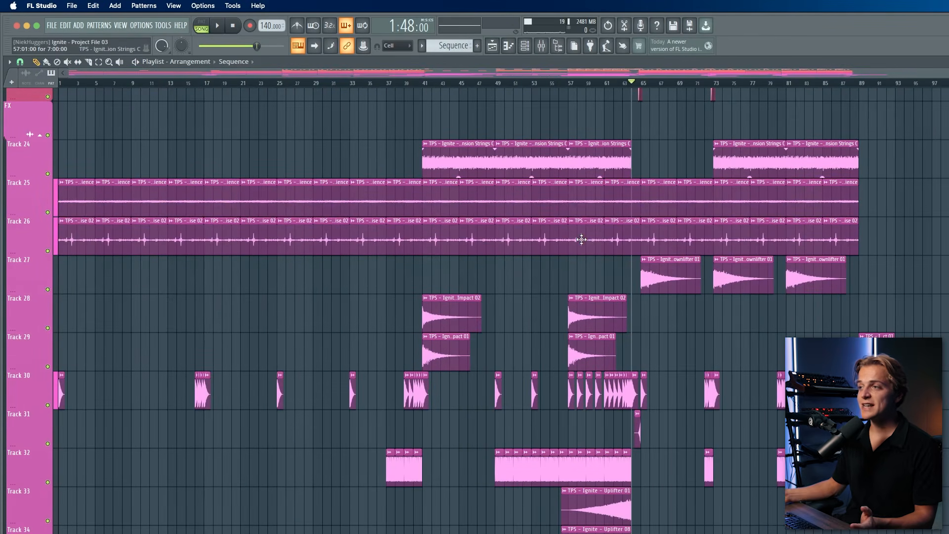
pyautogui.scroll(3, 582, 243)
pyautogui.scroll(4, 584, 245)
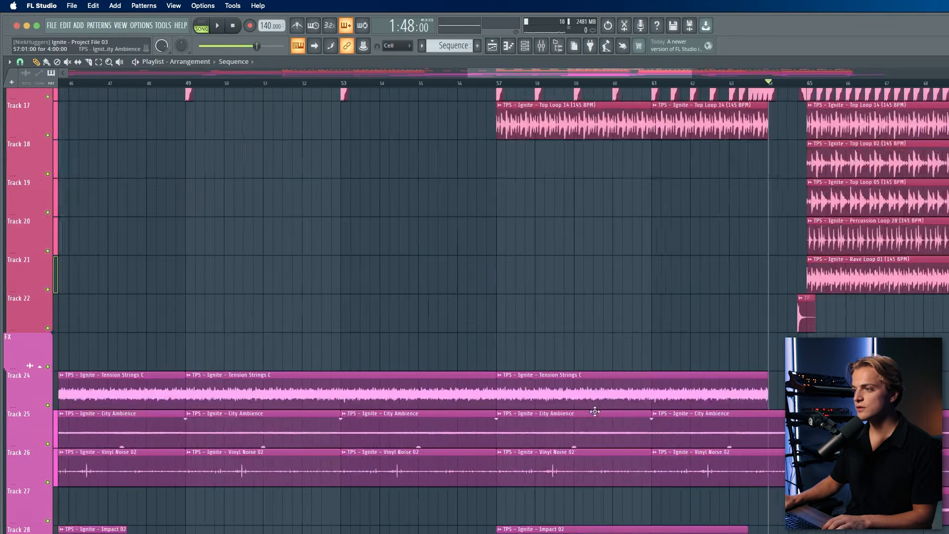
pyautogui.scroll(-4, 591, 407)
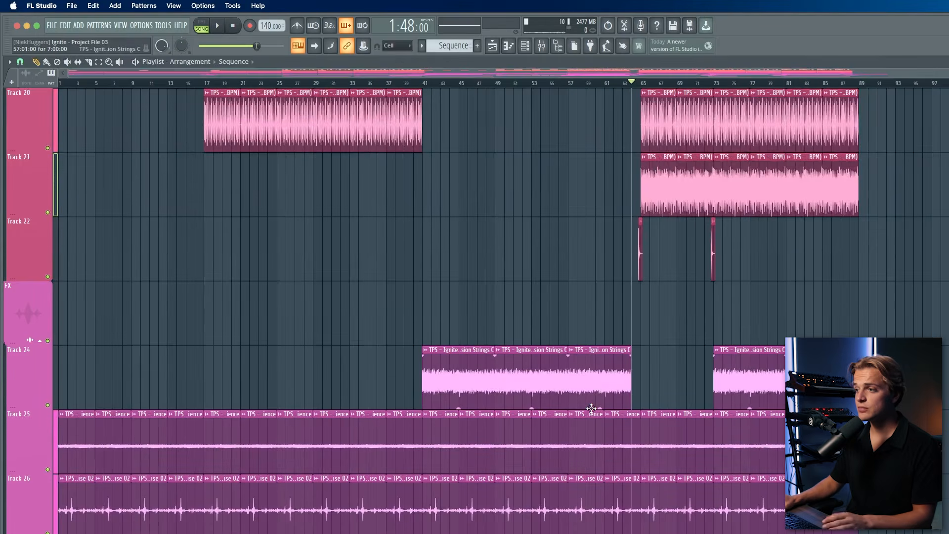
pyautogui.scroll(-2, 591, 408)
pyautogui.scroll(2, 568, 398)
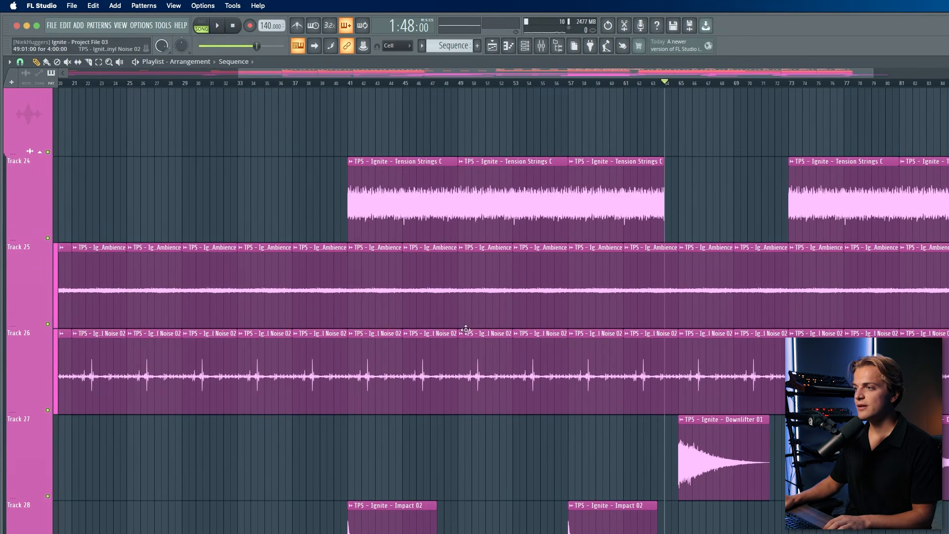
# Step: Select the Downlifter 01, Impact 02 and Impact 01 clips on Tracks 27 to 29
pyautogui.scroll(-1, 435, 380)
pyautogui.scroll(-3, 438, 380)
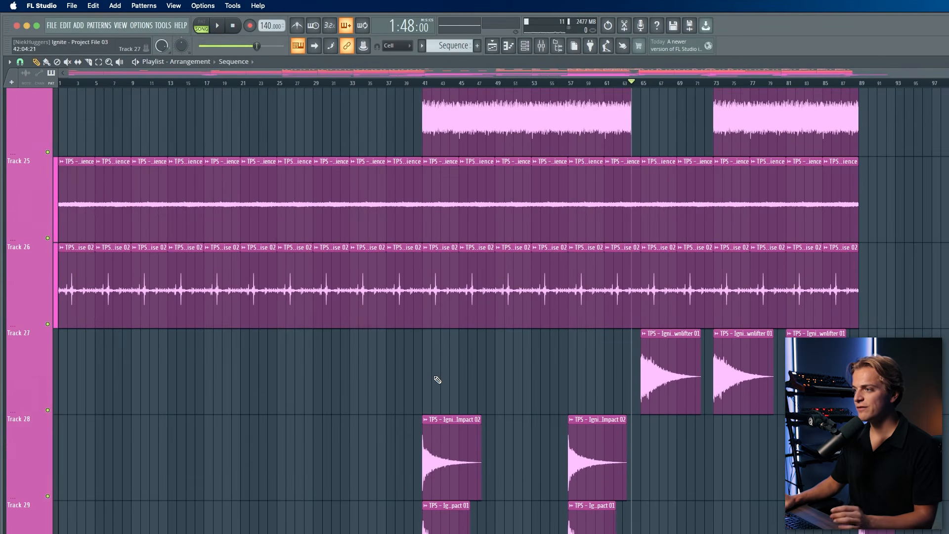
pyautogui.scroll(-1, 437, 380)
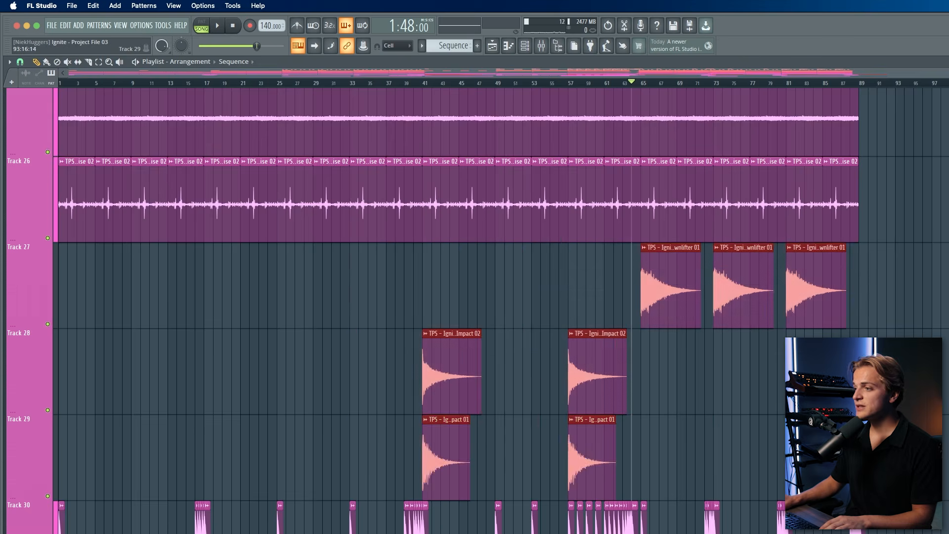
pyautogui.scroll(-3, 720, 394)
# Step: Select the Crash 02 clips on Track 30 from bar 49 up to the start of the drop
pyautogui.scroll(2, 631, 317)
pyautogui.scroll(6, 593, 465)
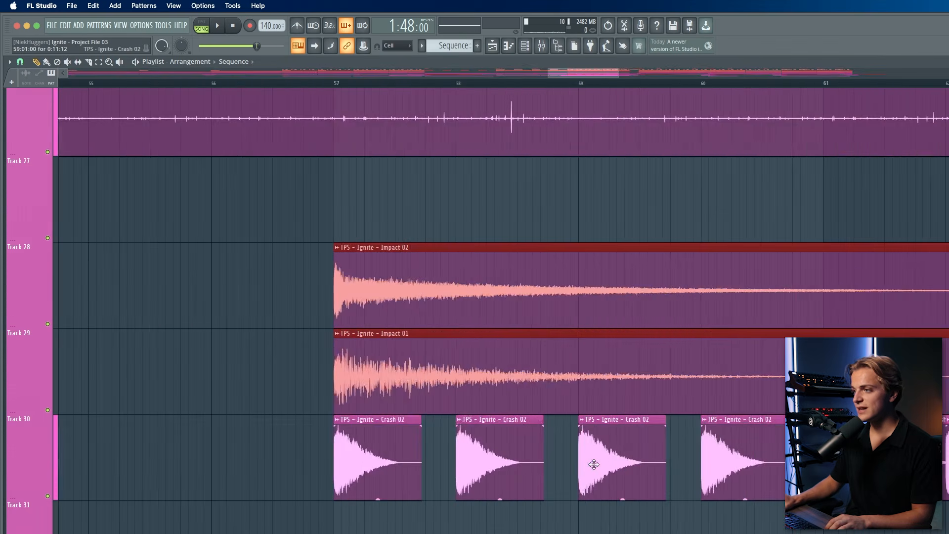
pyautogui.scroll(-3, 594, 464)
pyautogui.moveTo(176, 445); pyautogui.dragTo(772, 466)
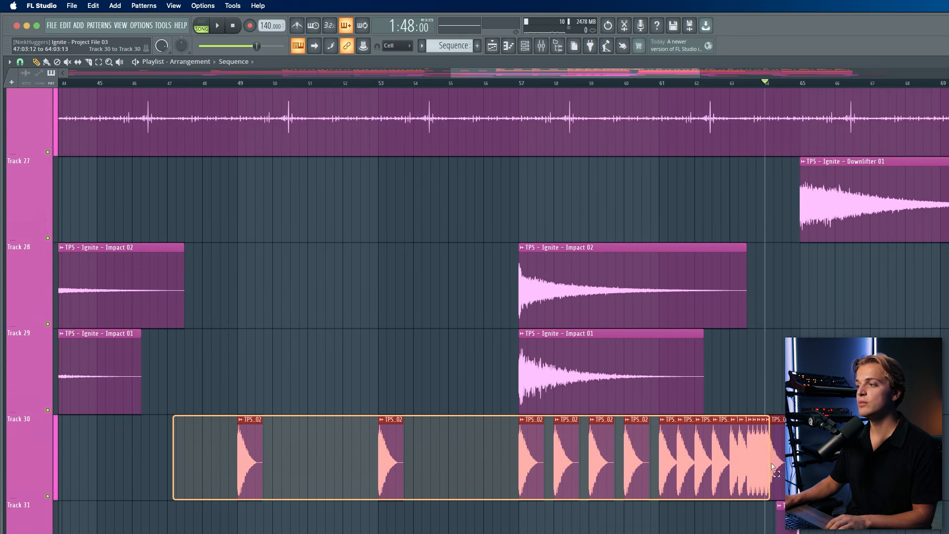
pyautogui.moveTo(856, 467); pyautogui.dragTo(856, 467)
# Step: Solo the kick on Track 16 and unmute Top Loop 14 on Track 17 alongside it
pyautogui.scroll(20, 595, 445)
pyautogui.scroll(-4, 559, 424)
pyautogui.scroll(-4, 561, 426)
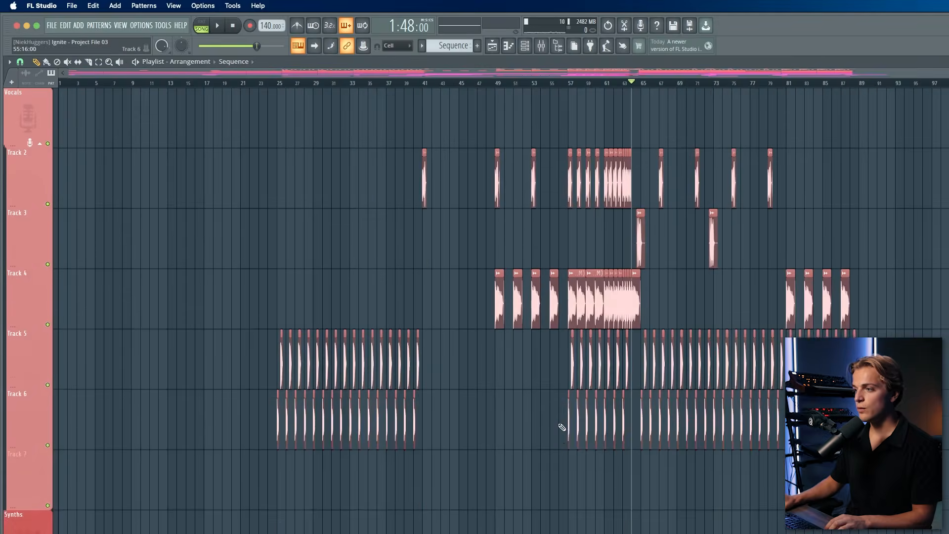
pyautogui.scroll(-1, 565, 425)
pyautogui.scroll(-3, 581, 432)
pyautogui.scroll(5, 621, 444)
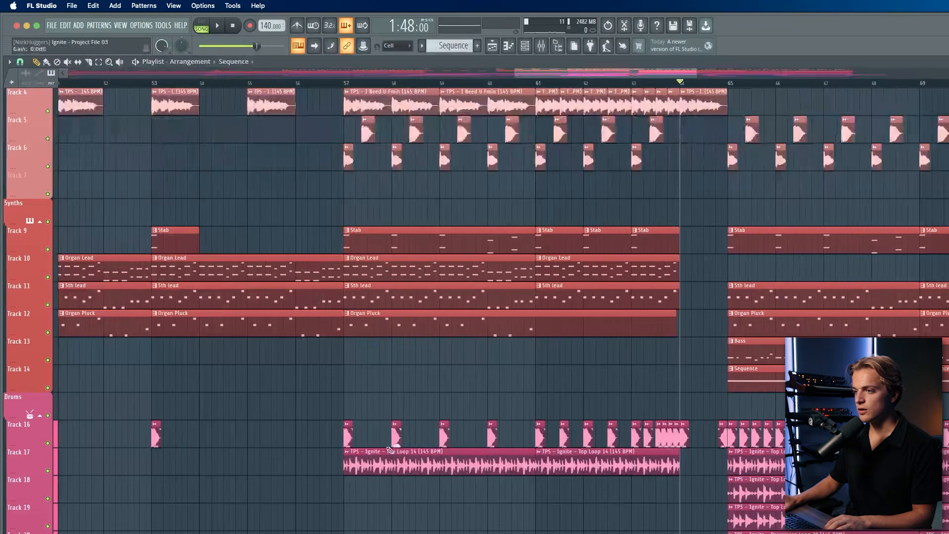
pyautogui.rightClick(48, 444)
pyautogui.click(48, 471)
pyautogui.scroll(-2, 327, 151)
pyautogui.hscroll(-1, 327, 151)
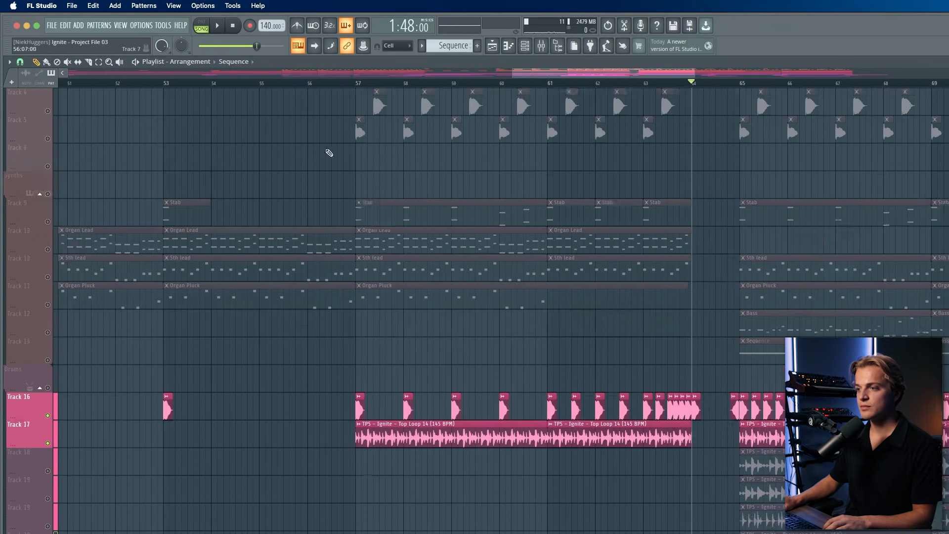
# Step: Play the soloed kick and top loop from the middle of bar 56 to the drop and reactivate all tracks
pyautogui.click(344, 83)
pyautogui.scroll(-14, 349, 244)
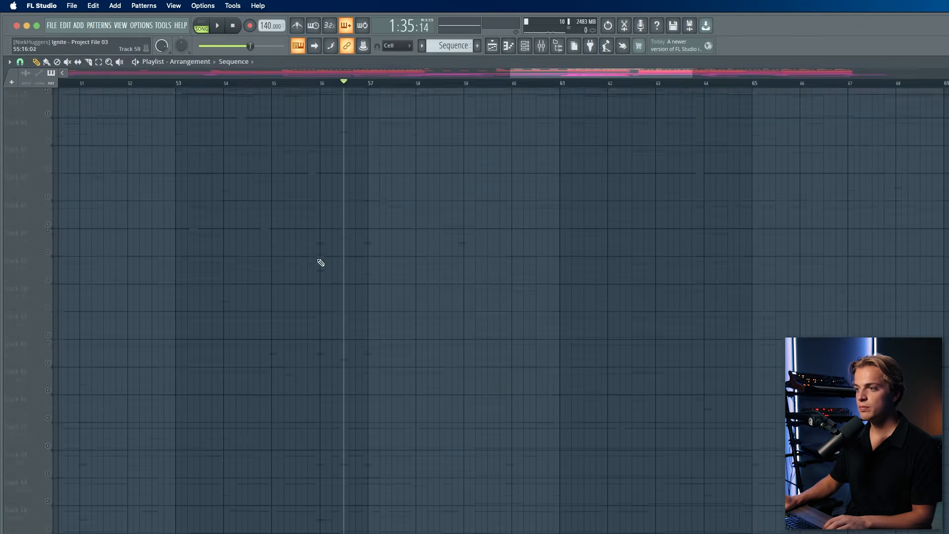
pyautogui.scroll(15, 317, 264)
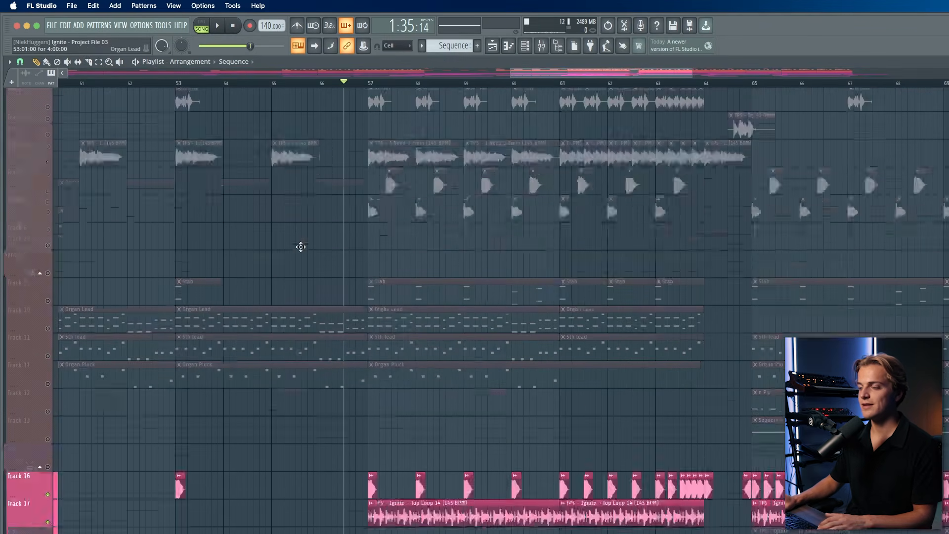
pyautogui.press('space')
pyautogui.scroll(-2, 300, 247)
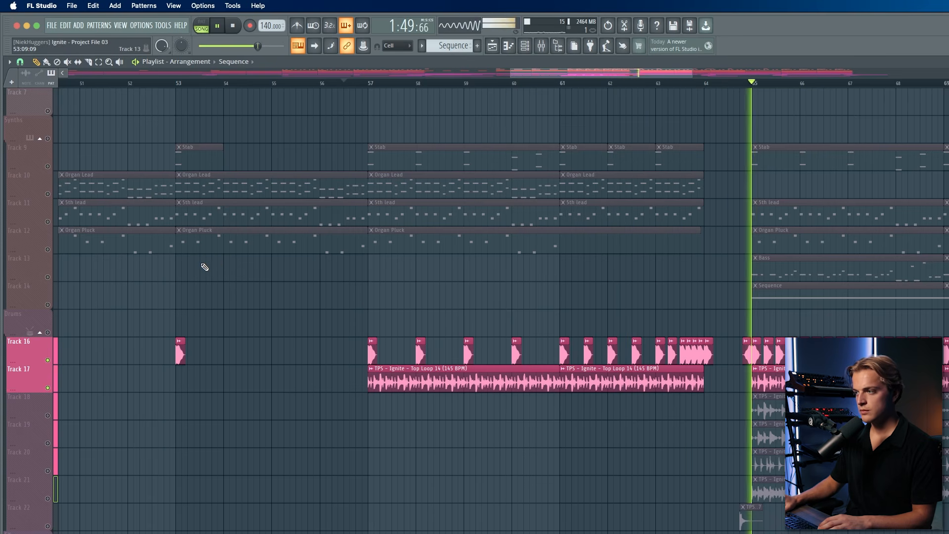
pyautogui.scroll(-1, 188, 269)
pyautogui.press('space')
pyautogui.rightClick(49, 332)
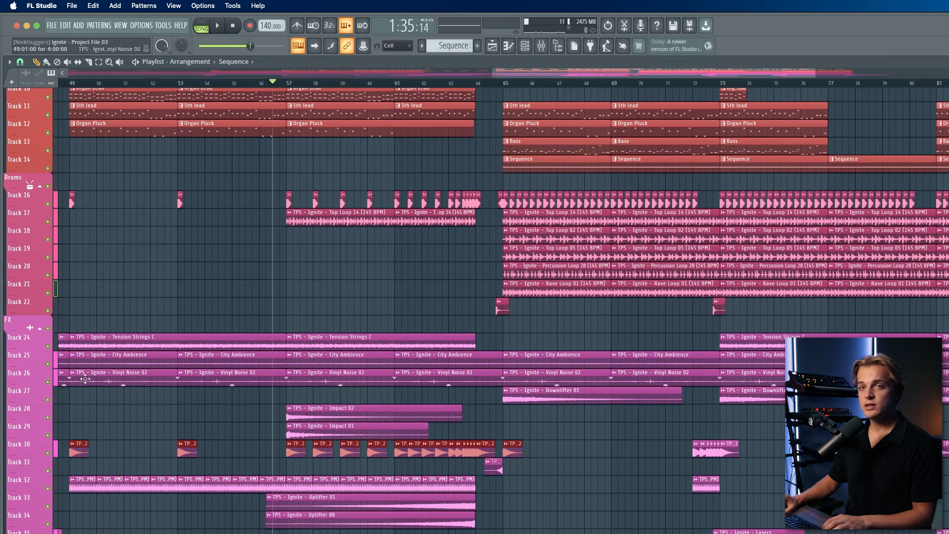
# Step: Review the whole arrangement from the vocals through the synths, drums and FX down to the automation tracks
pyautogui.scroll(-3, 453, 468)
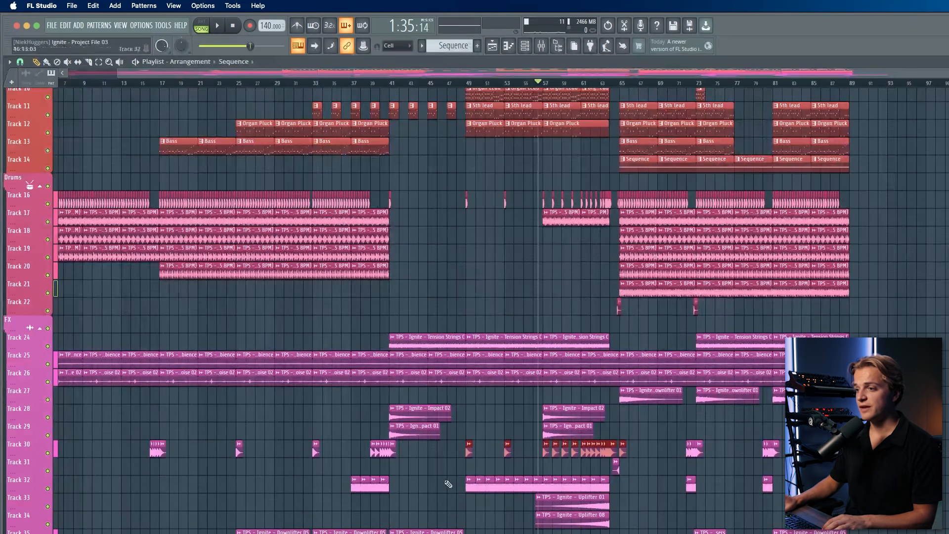
pyautogui.scroll(-4, 454, 505)
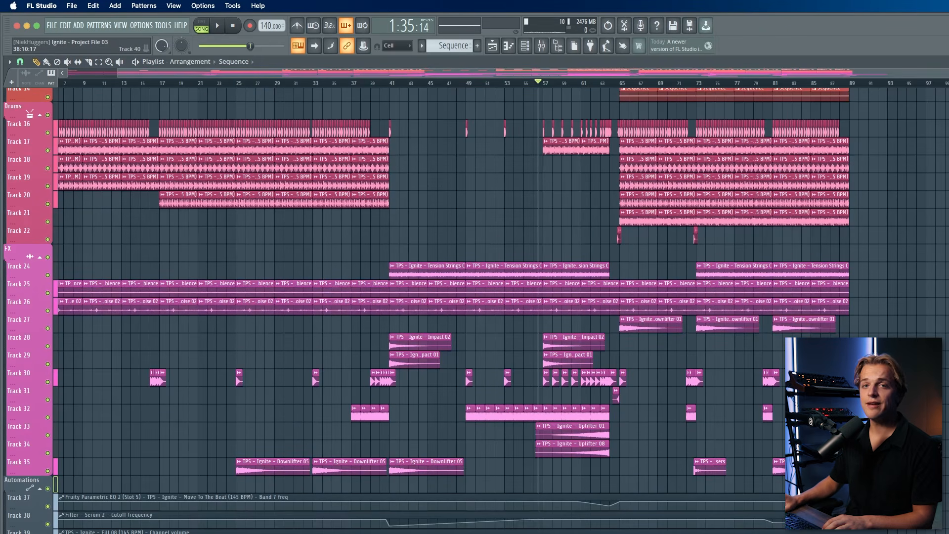
pyautogui.scroll(-10, 307, 459)
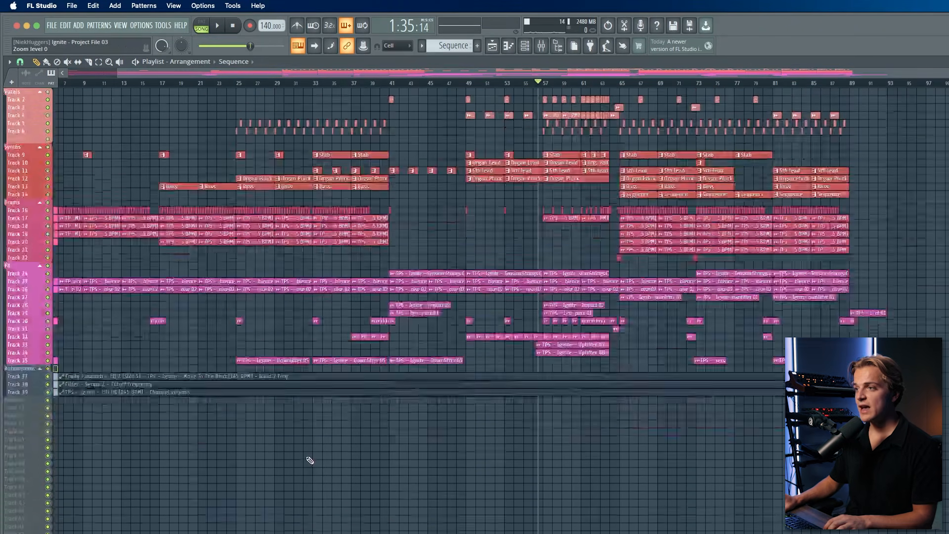
pyautogui.scroll(20, 307, 460)
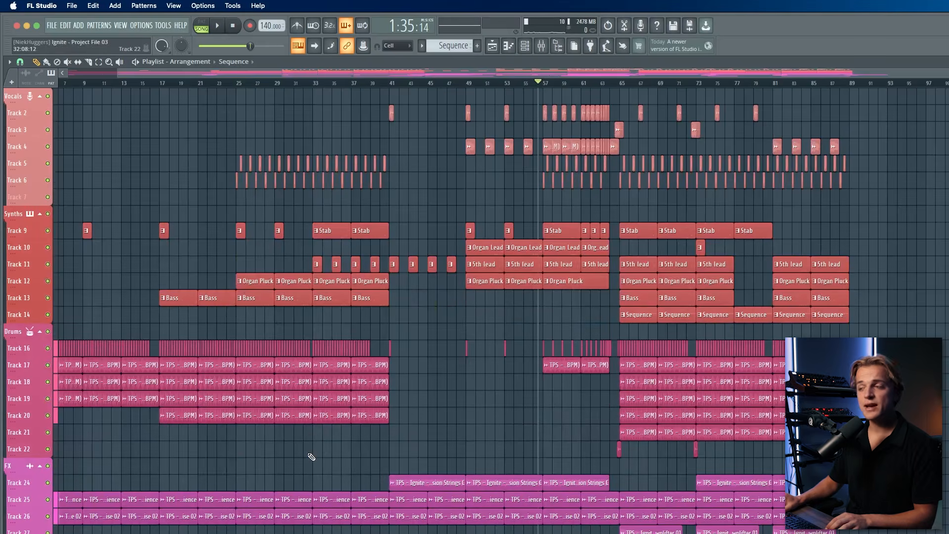
pyautogui.scroll(1, 312, 456)
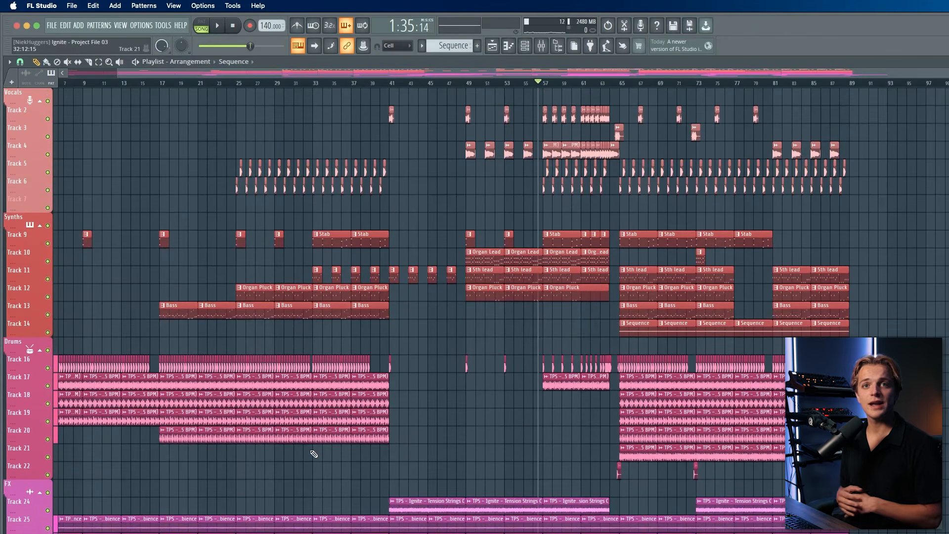